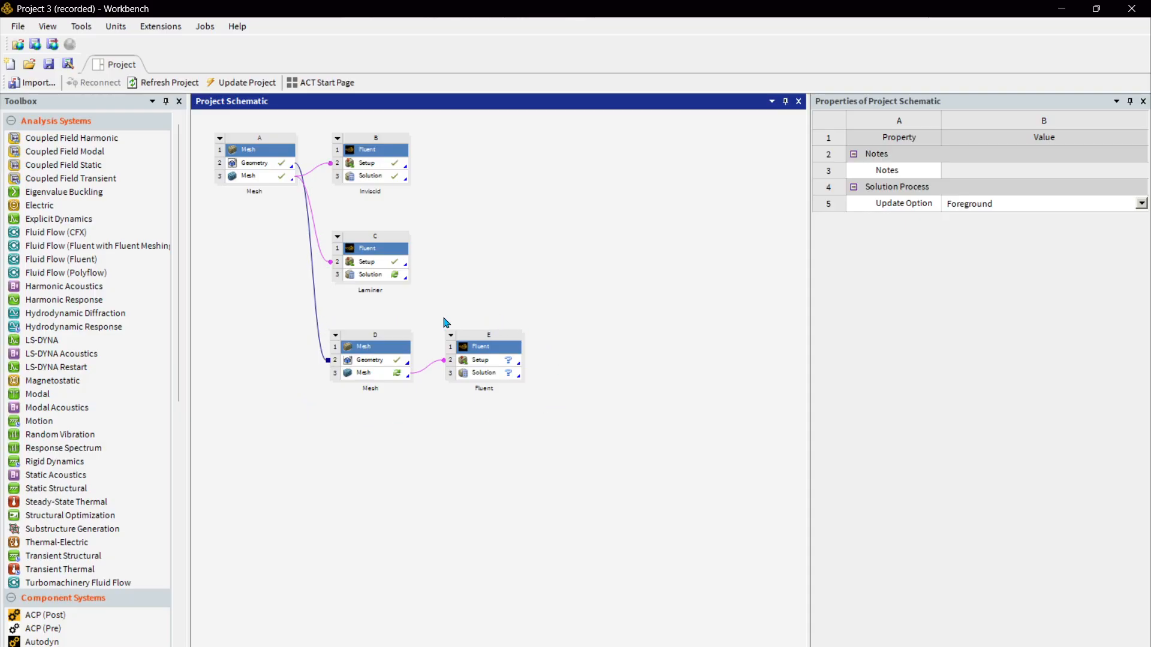
# Open the Mesh cell of system D, the mesh feeding the Fluent system E, for editing in Meshing.
pyautogui.click(385, 378)
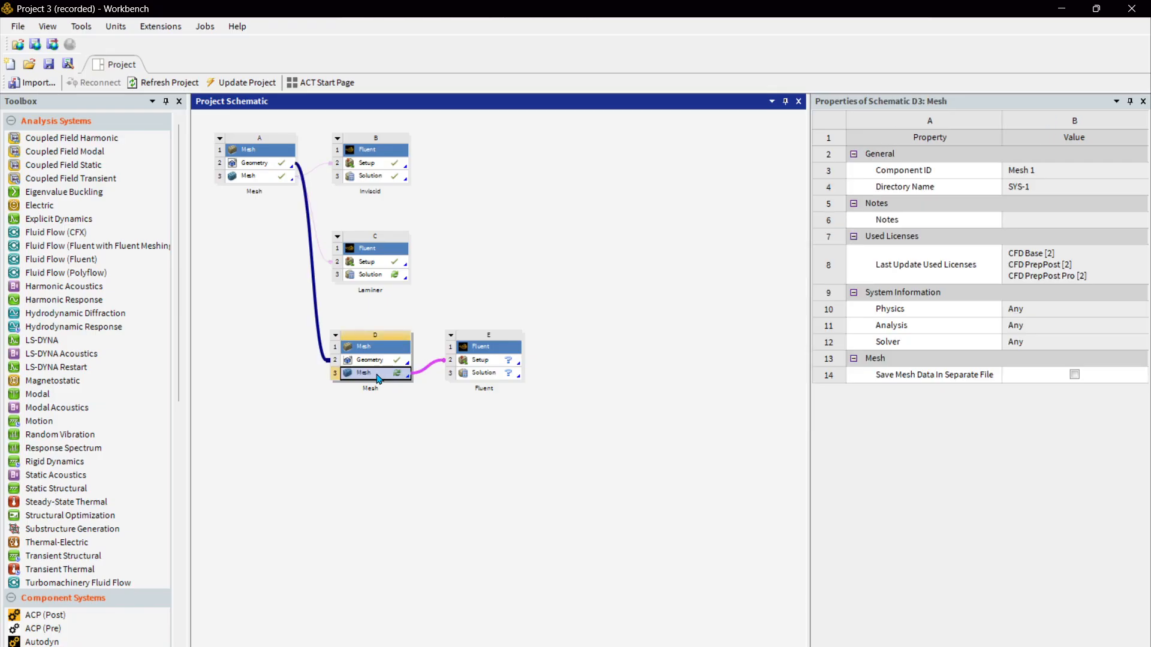
pyautogui.doubleClick(378, 378)
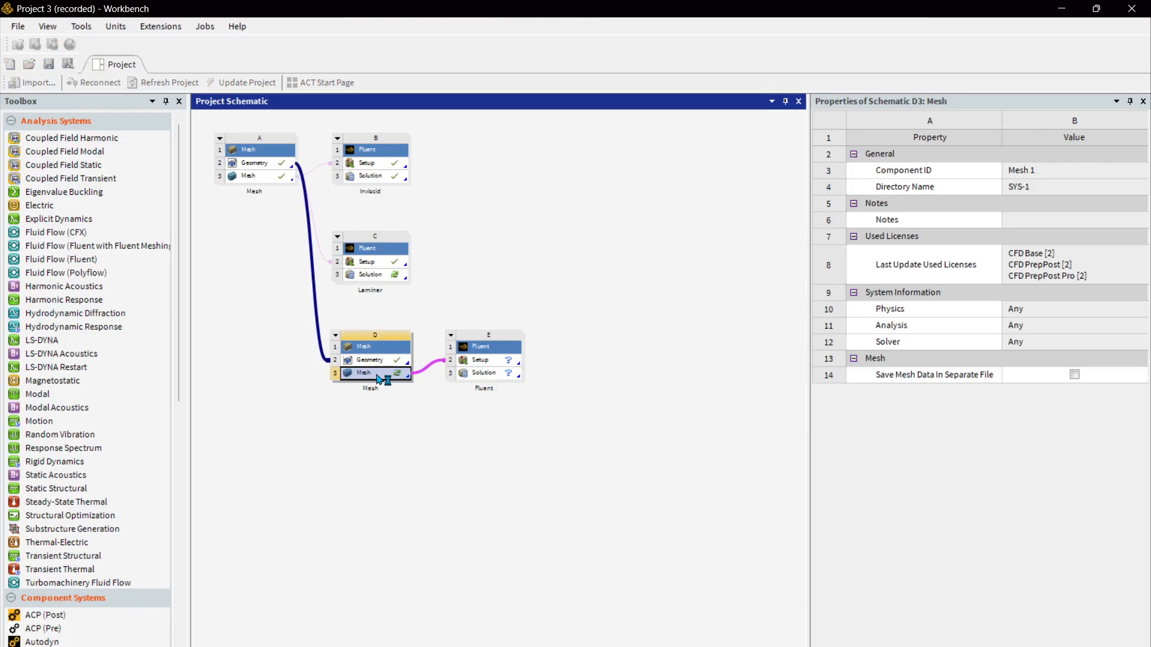
pyautogui.click(353, 450)
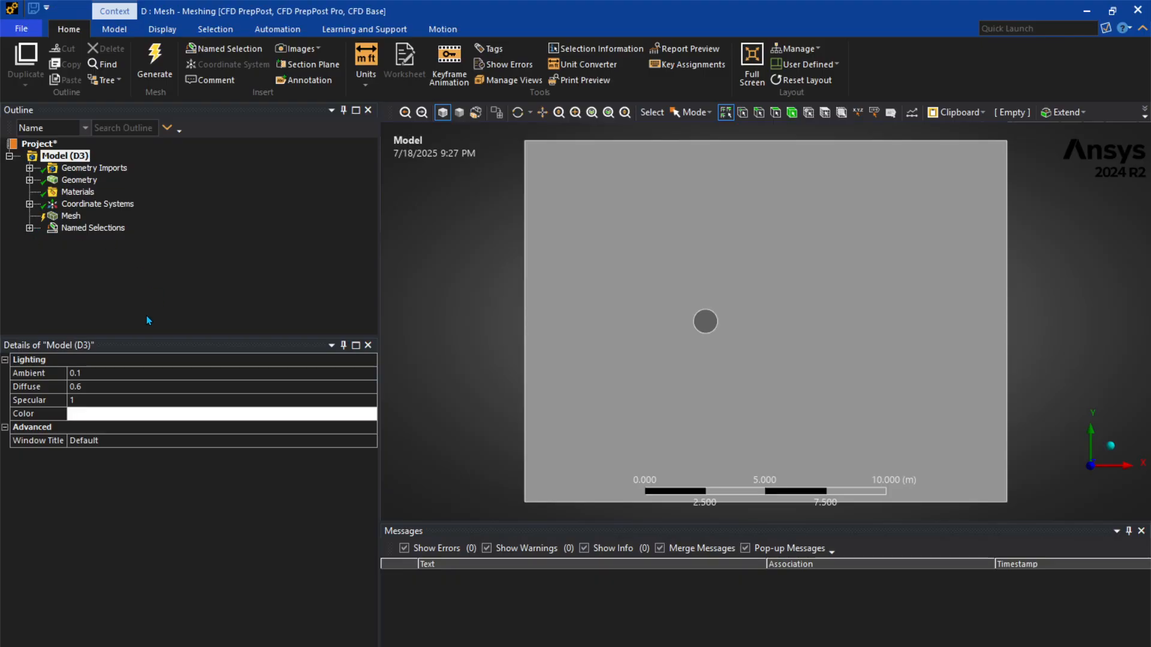
# Add a Sizing control to the mesh and scope it to the circular cylinder edge.
pyautogui.click(29, 228)
pyautogui.rightClick(72, 216)
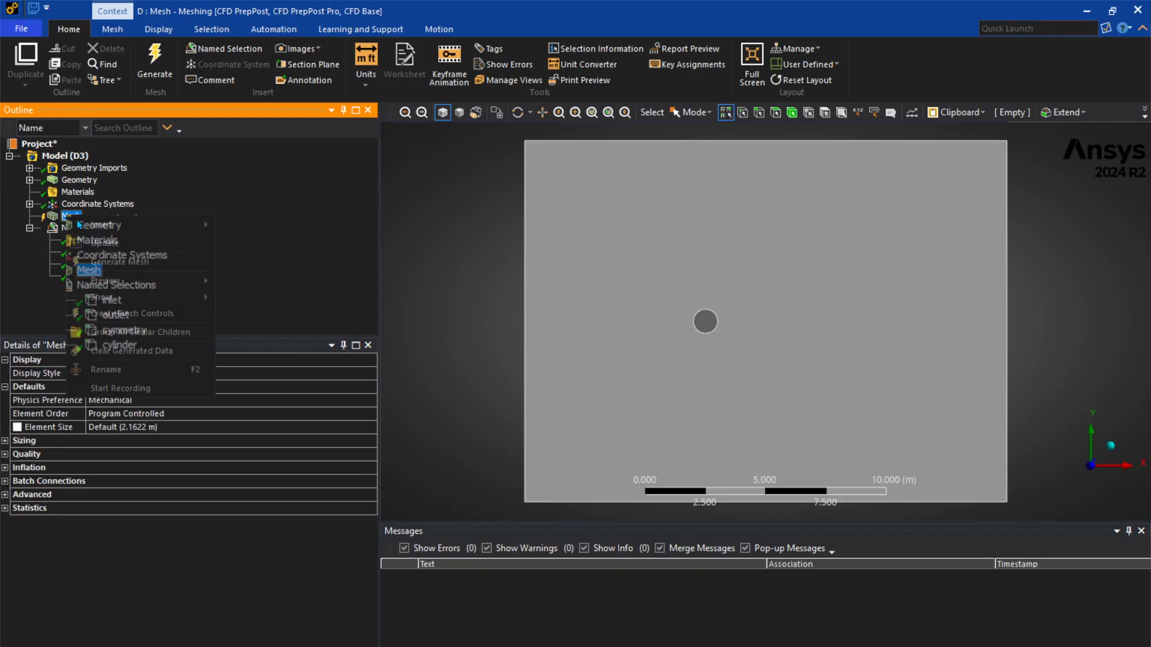
pyautogui.moveTo(98, 224)
pyautogui.click(257, 262)
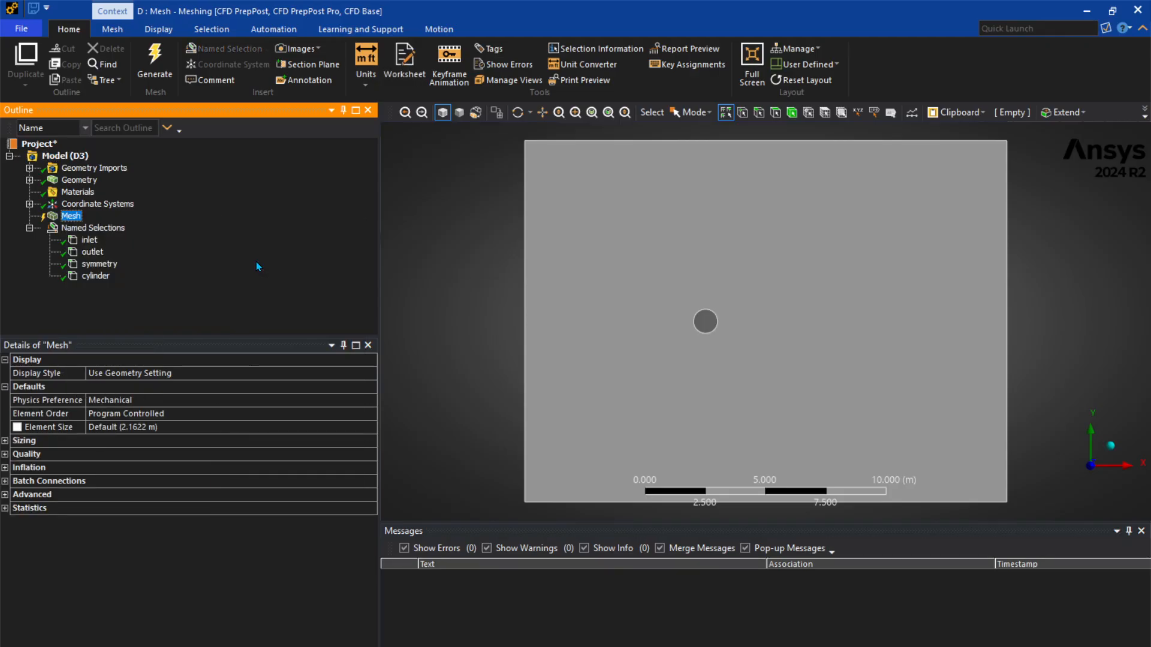
pyautogui.click(702, 331)
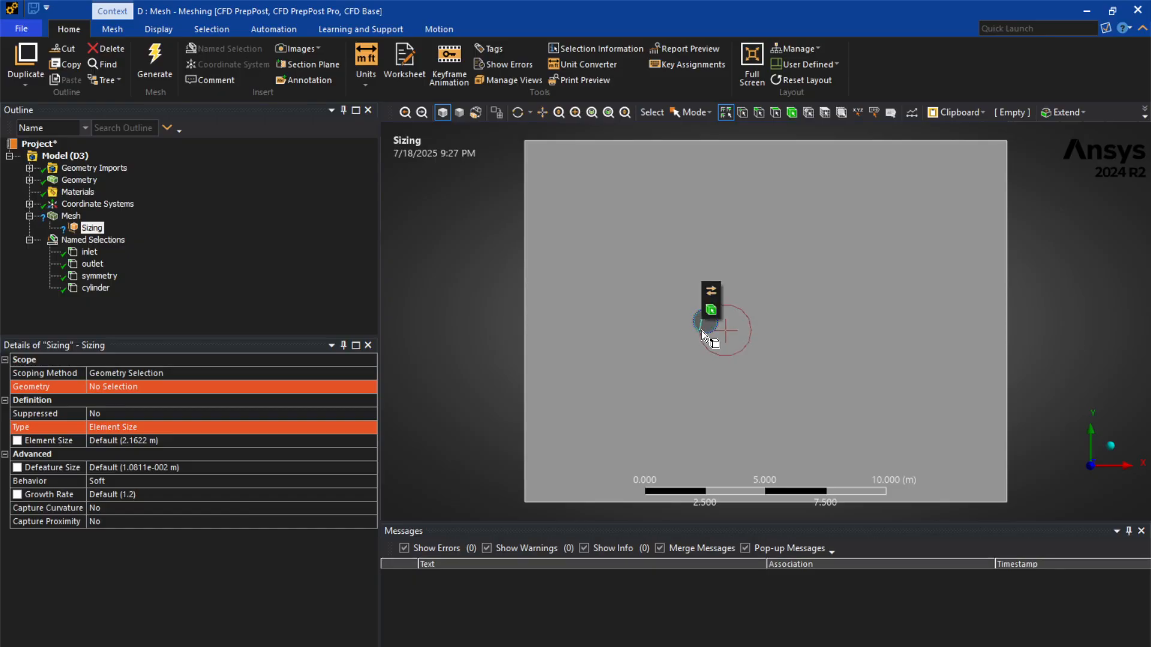
pyautogui.click(124, 387)
pyautogui.click(114, 387)
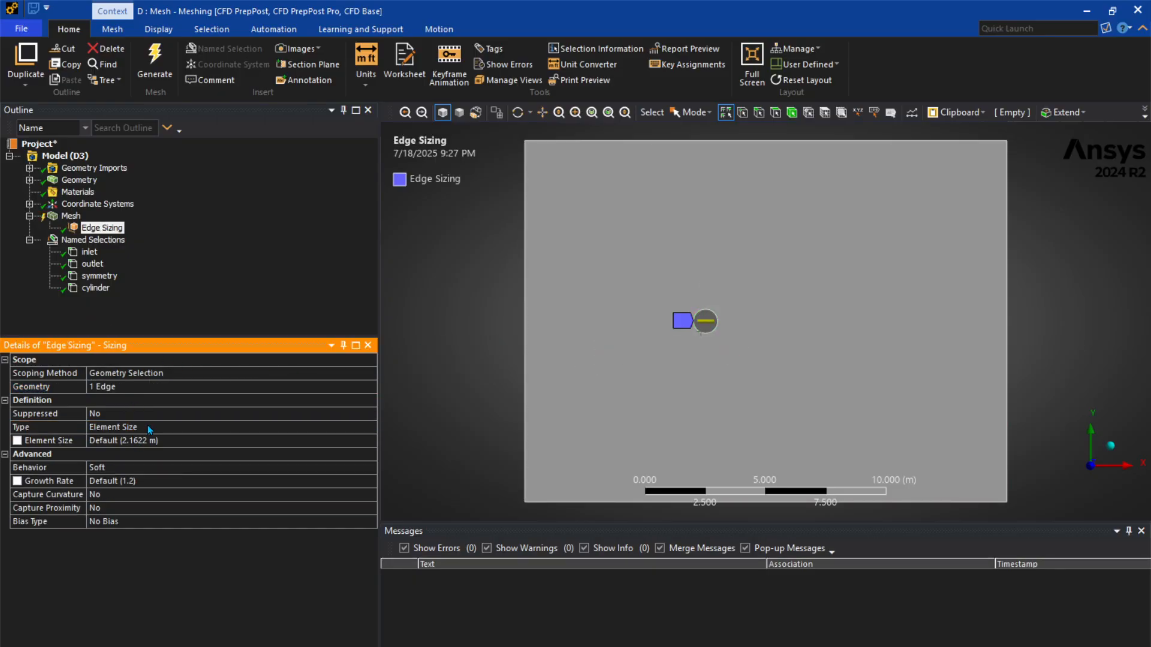
# Define the edge sizing by Number of Divisions with 250 divisions and set its behavior to Hard.
pyautogui.click(148, 426)
pyautogui.click(369, 427)
pyautogui.click(261, 452)
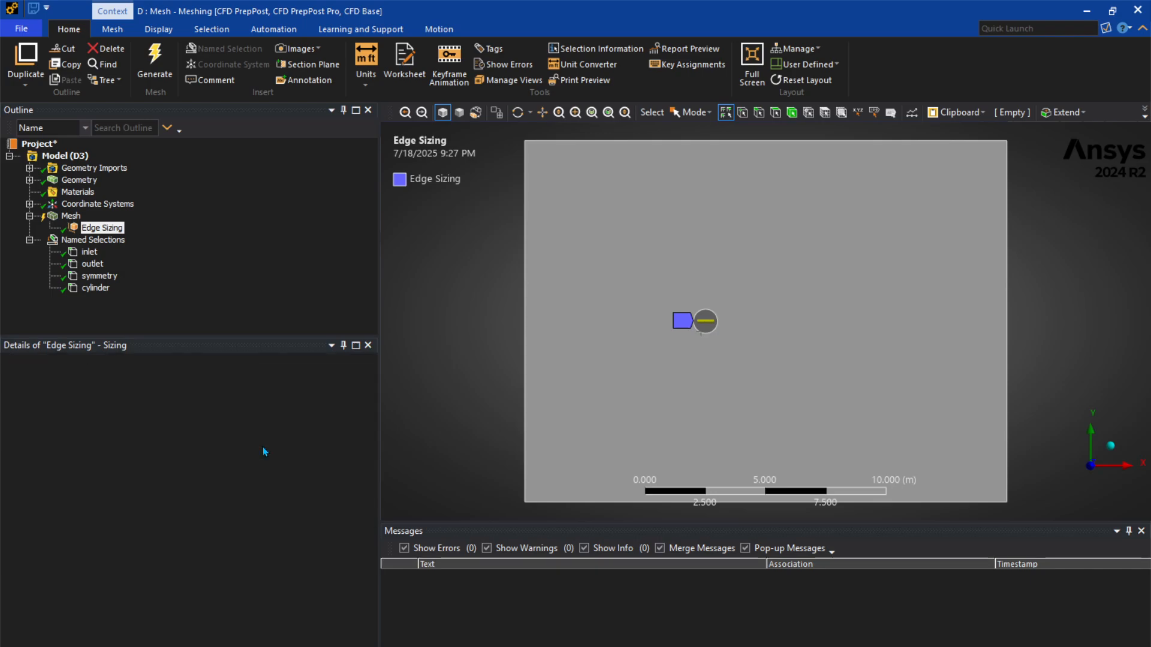
pyautogui.write('50')
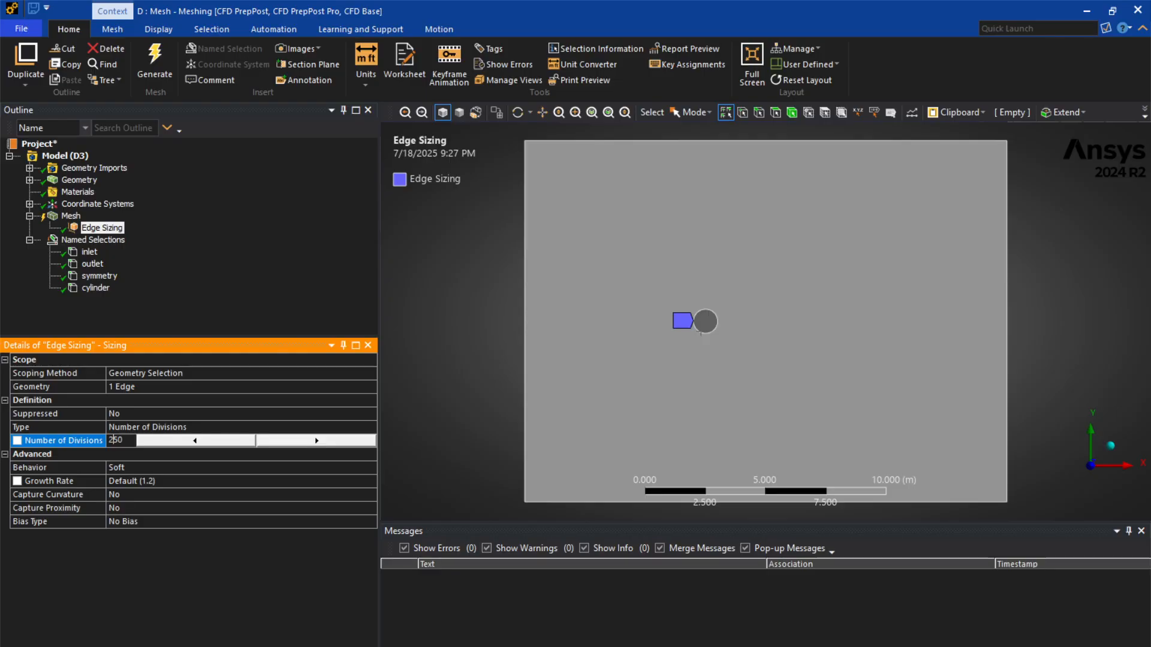
pyautogui.write('2')
pyautogui.press('Return')
pyautogui.click(212, 467)
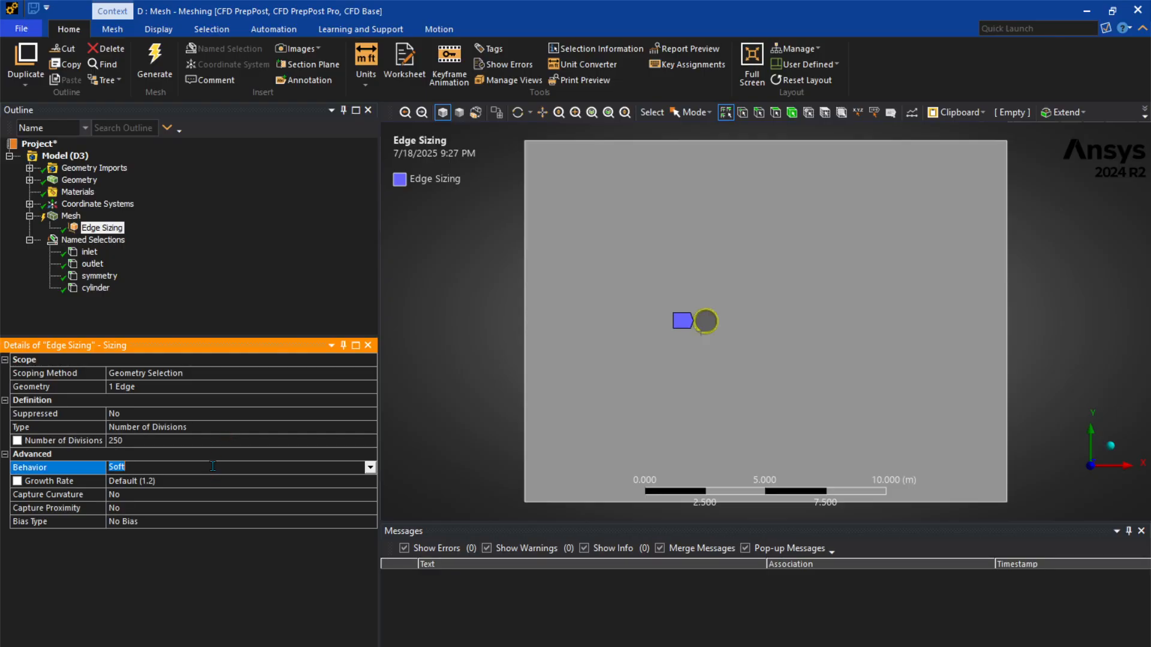
pyautogui.write('Hard')
pyautogui.press('Return')
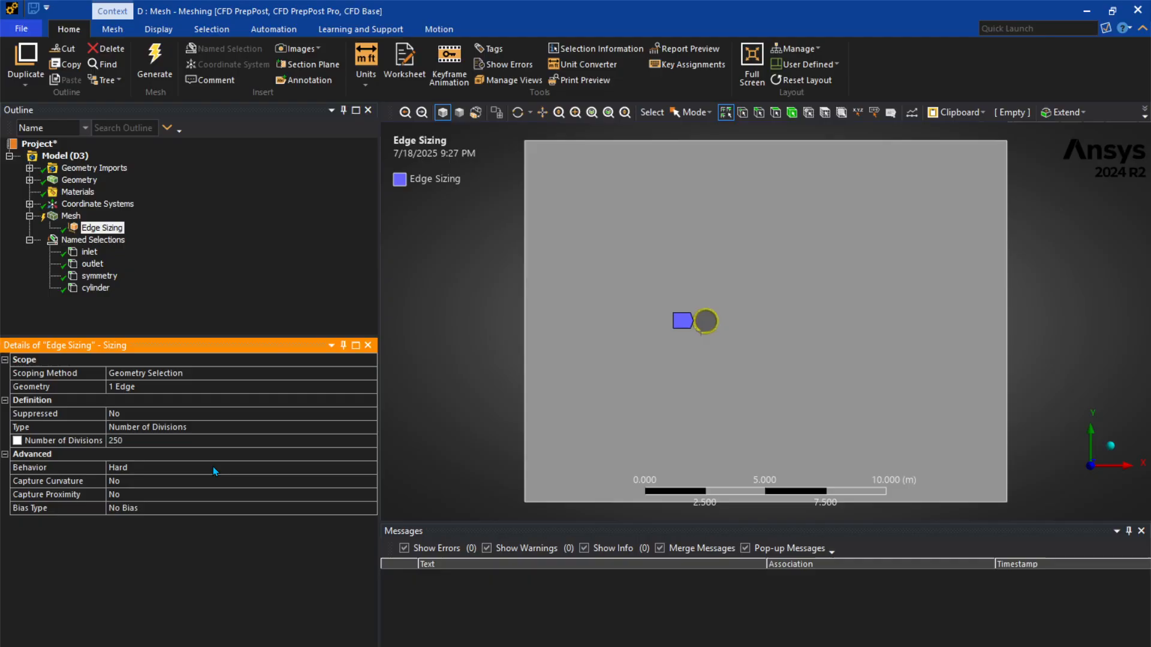
# Add a mesh Method control scoped to the rectangular surface body and set the method to Triangles.
pyautogui.rightClick(69, 216)
pyautogui.moveTo(200, 222)
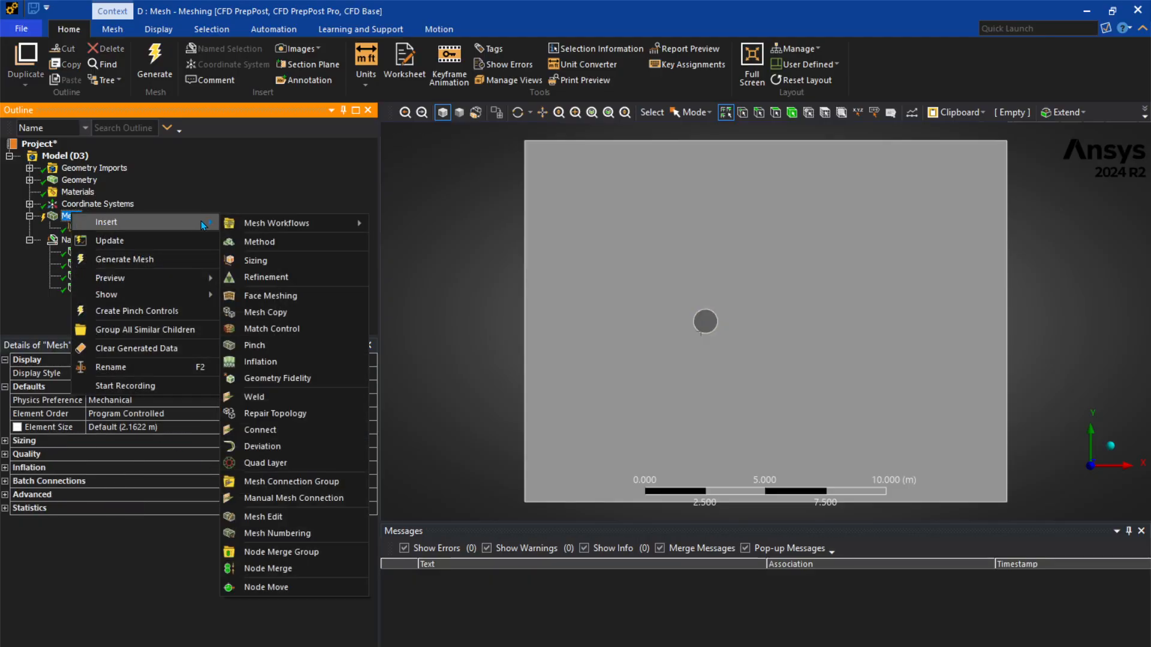
pyautogui.click(290, 241)
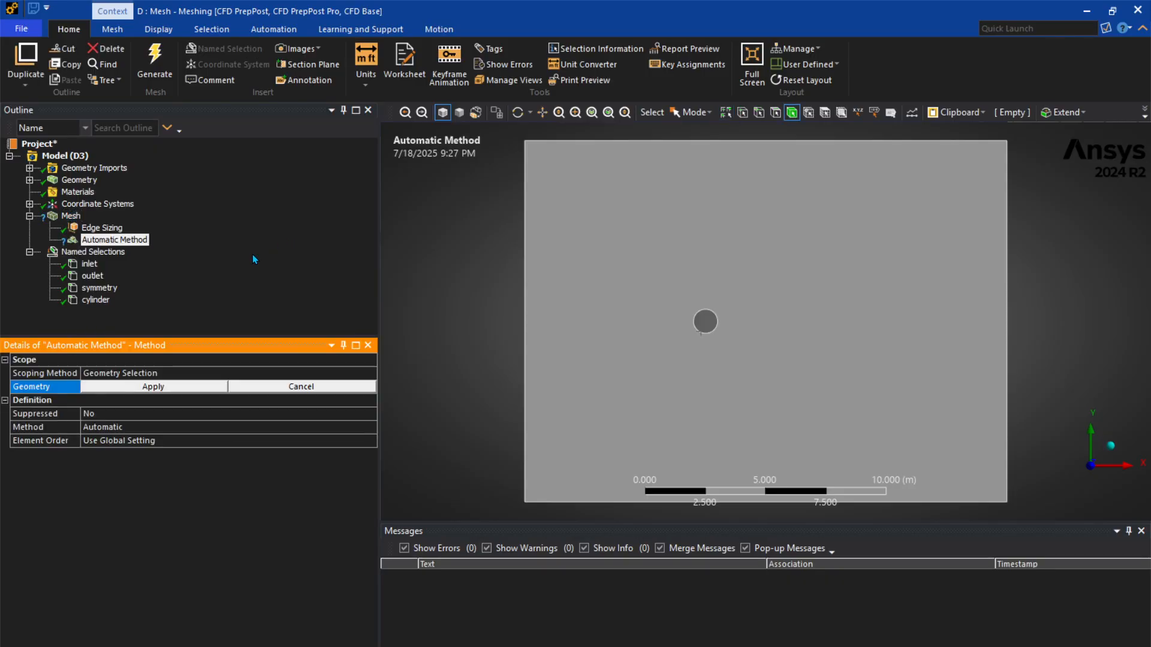
pyautogui.click(532, 321)
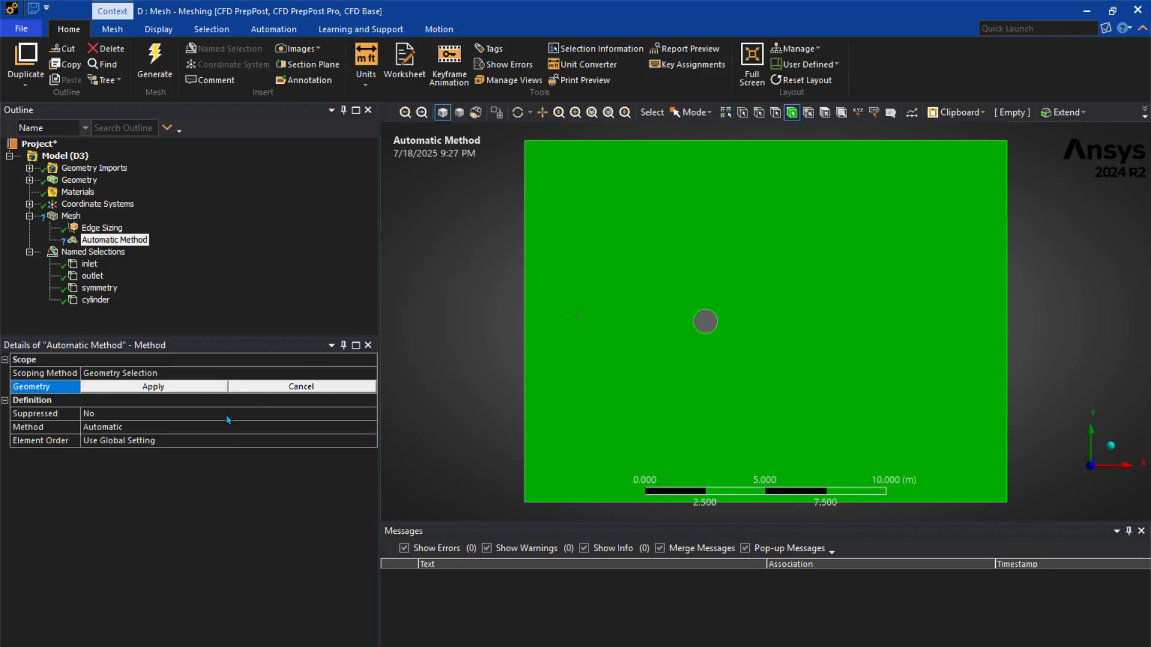
pyautogui.click(180, 386)
pyautogui.click(154, 426)
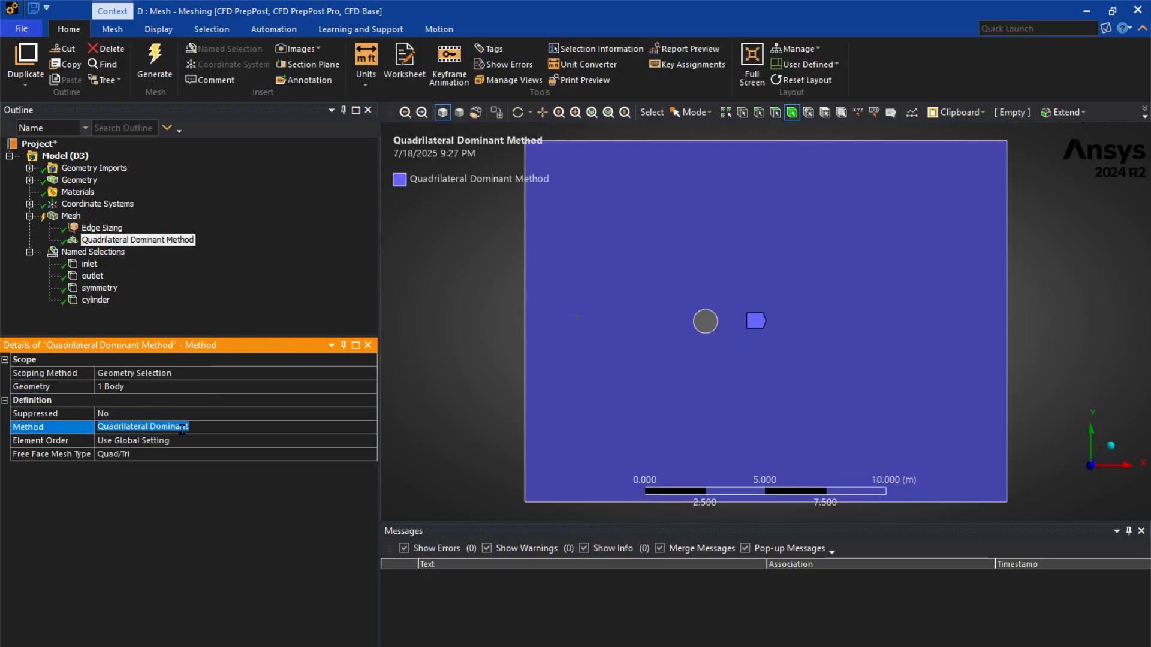
pyautogui.click(370, 426)
pyautogui.click(249, 450)
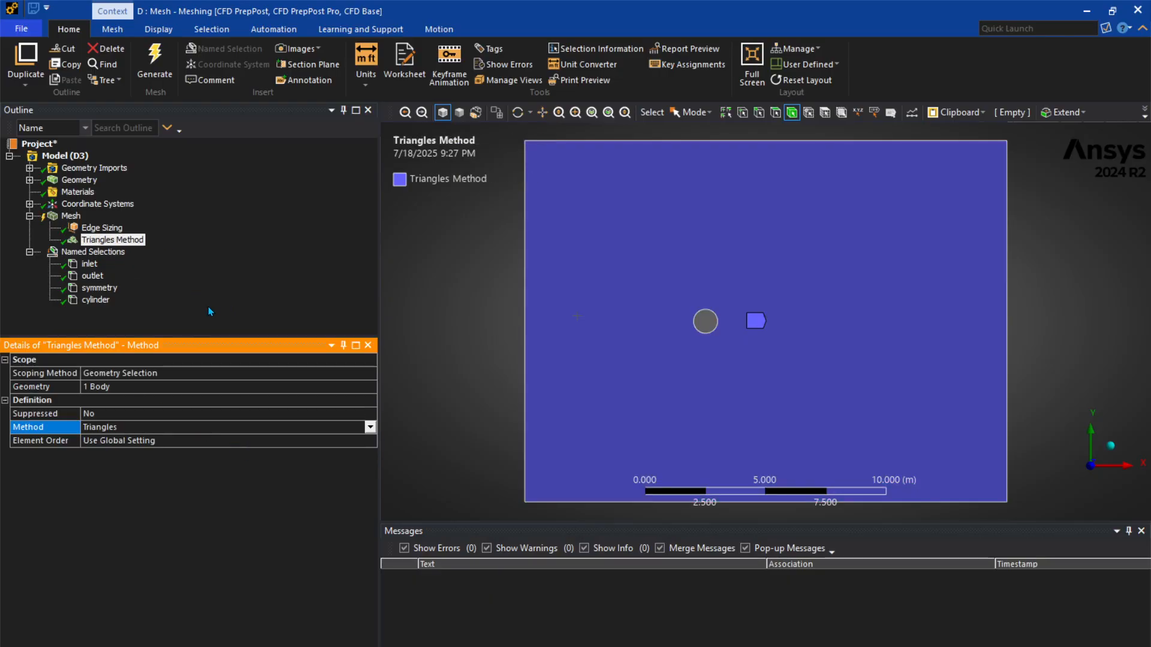
# Add an Inflation control scoped to the domain face with the circular cylinder edge as its boundary.
pyautogui.rightClick(72, 215)
pyautogui.moveTo(208, 223)
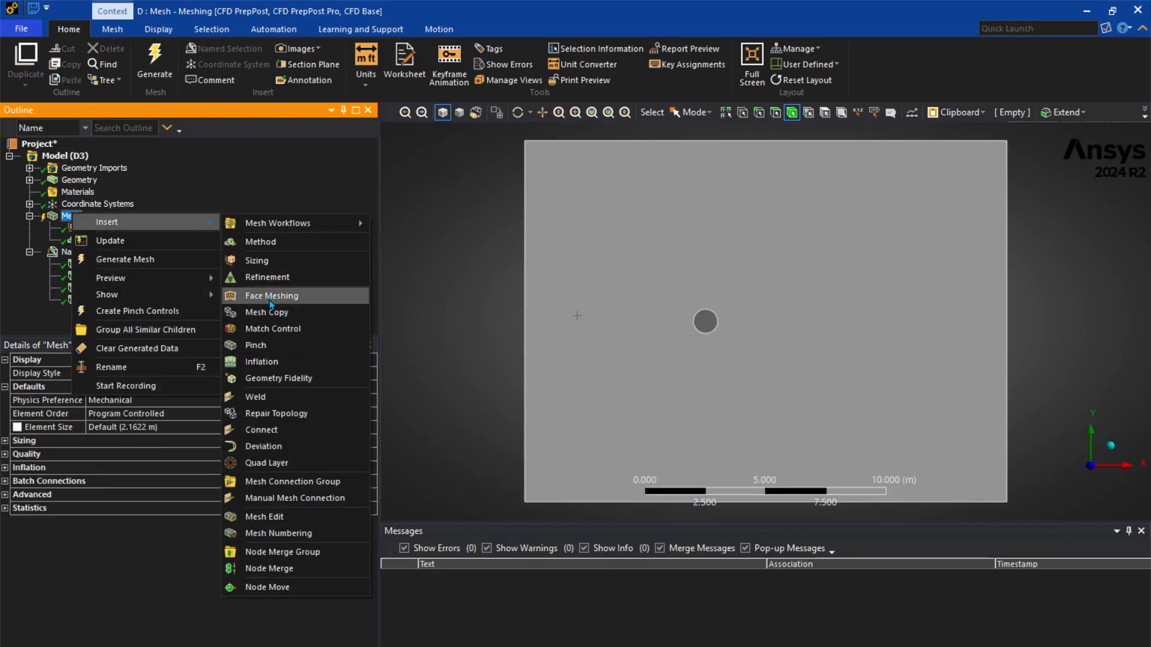
pyautogui.click(272, 361)
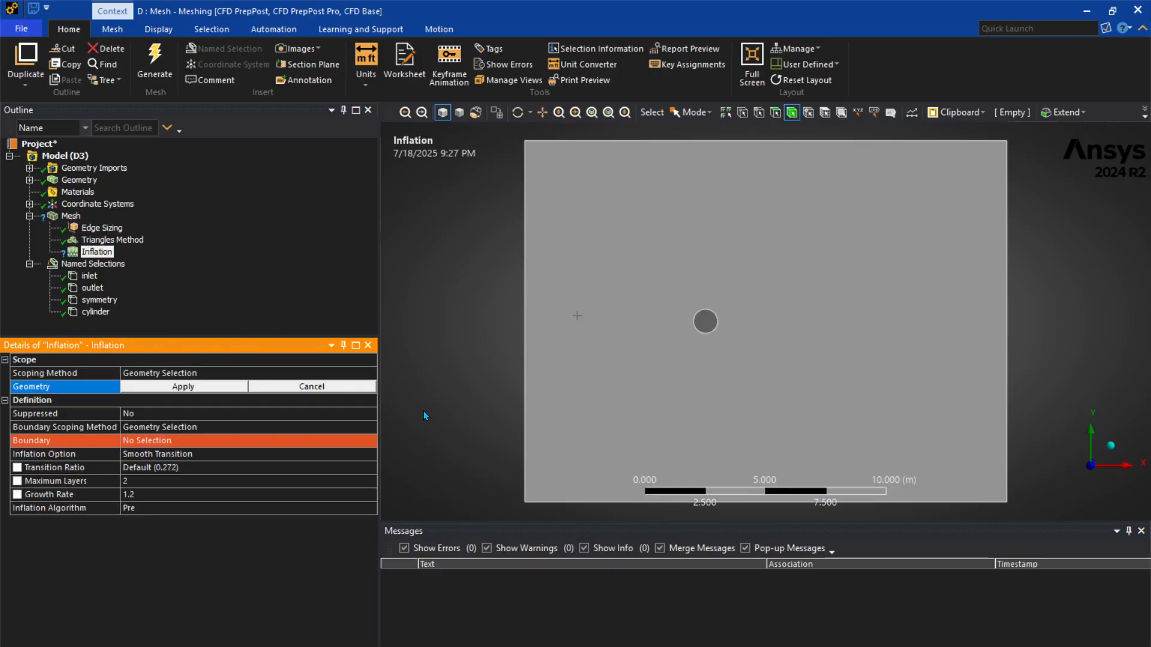
pyautogui.click(603, 357)
pyautogui.click(230, 386)
pyautogui.click(213, 440)
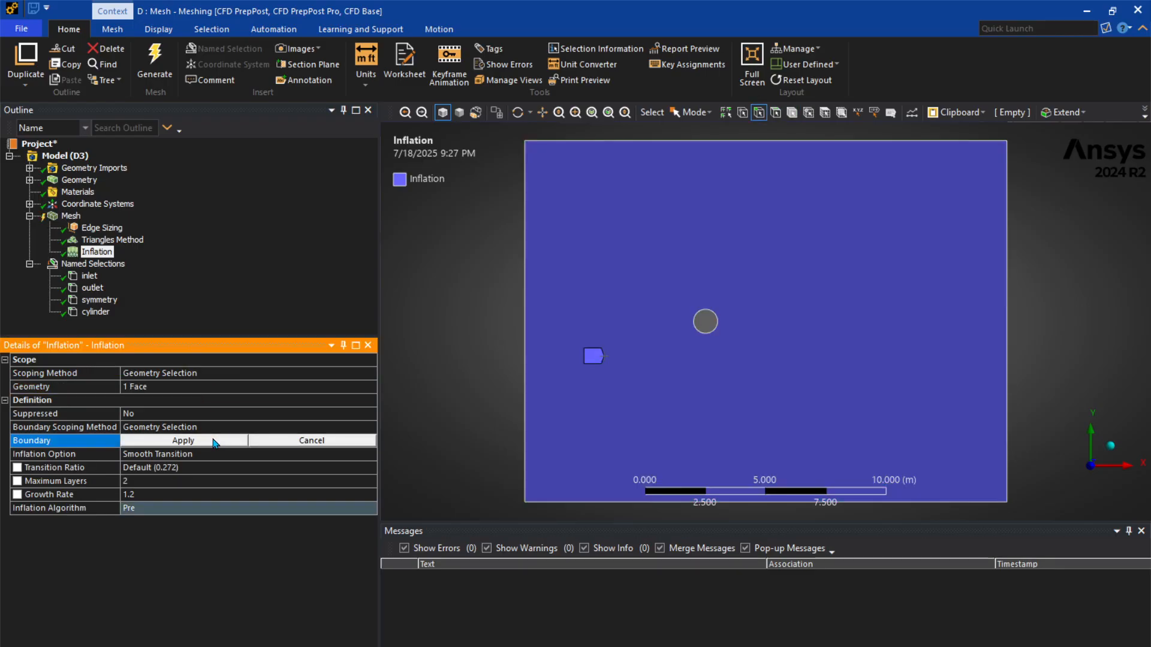
pyautogui.click(704, 333)
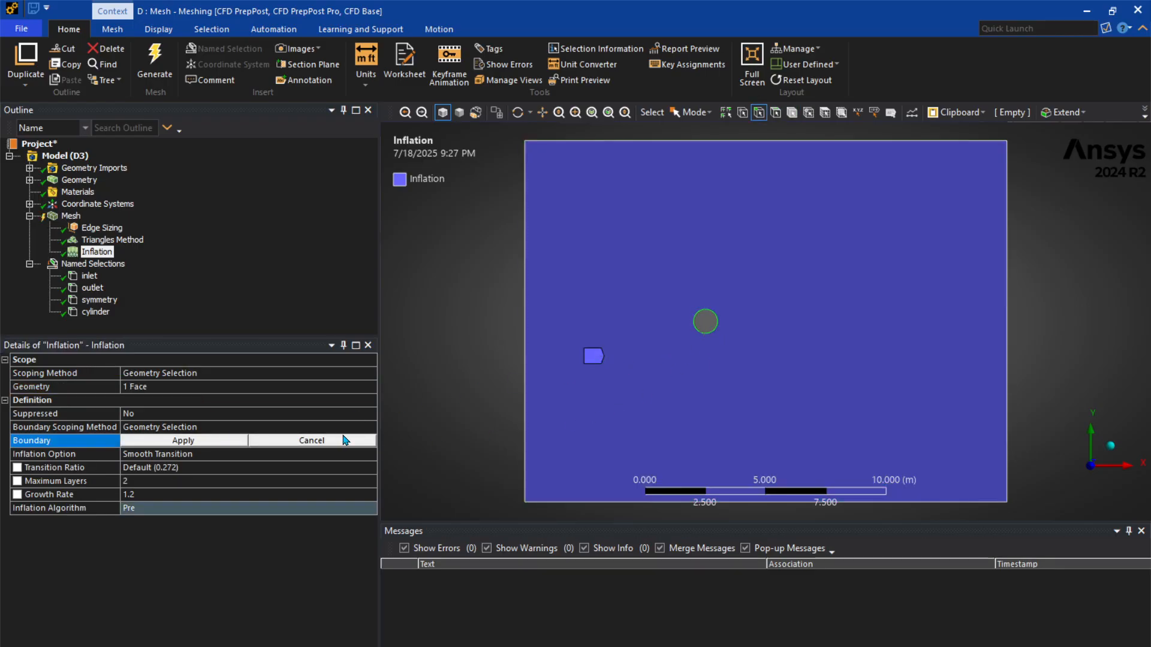
pyautogui.click(222, 441)
# Set the inflation option to Total Thickness with 100 layers, a growth rate of 1.1 and a maximum thickness of 1.
pyautogui.click(222, 453)
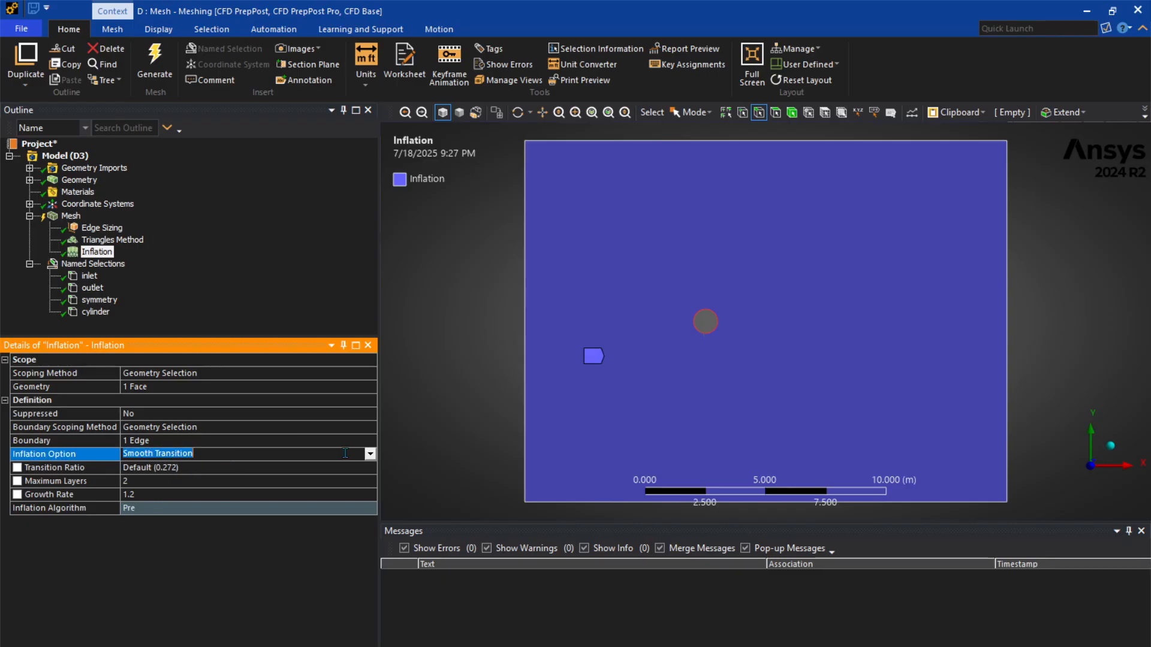
pyautogui.click(370, 454)
pyautogui.click(307, 466)
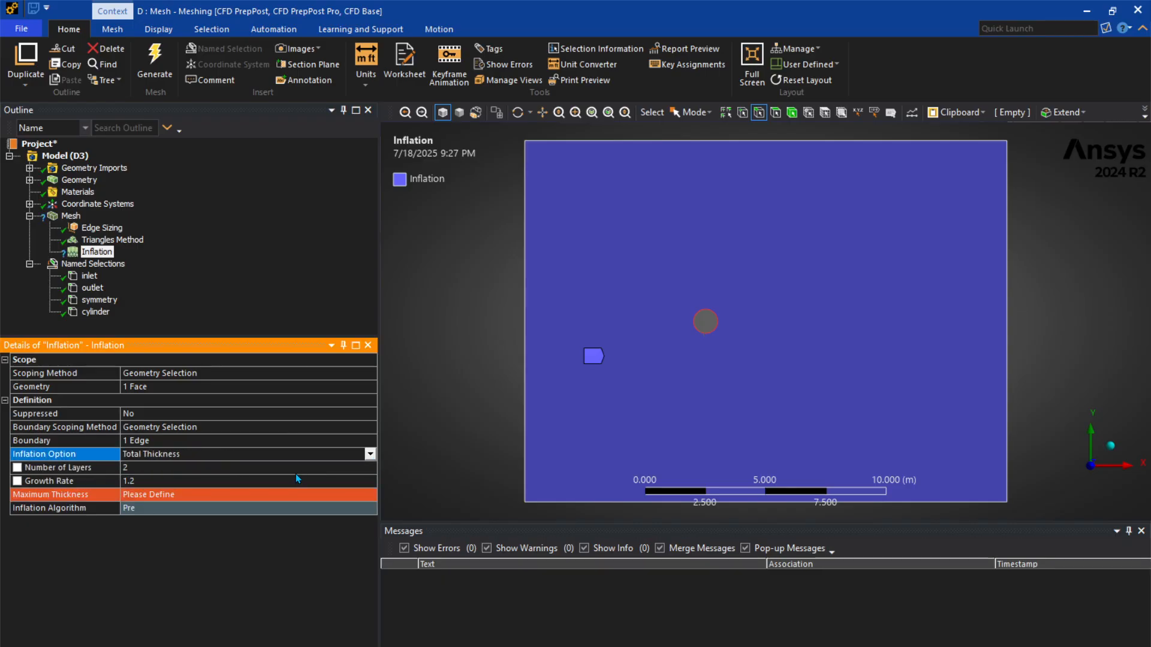
pyautogui.click(266, 468)
pyautogui.write('100')
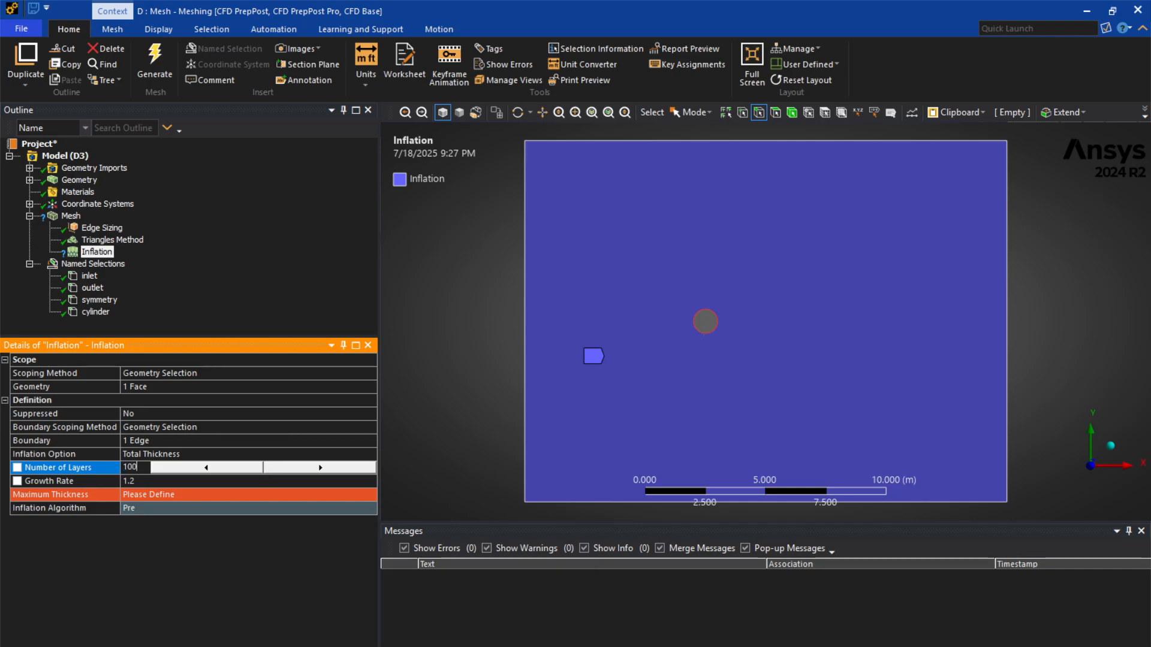
pyautogui.press('Return')
pyautogui.click(240, 482)
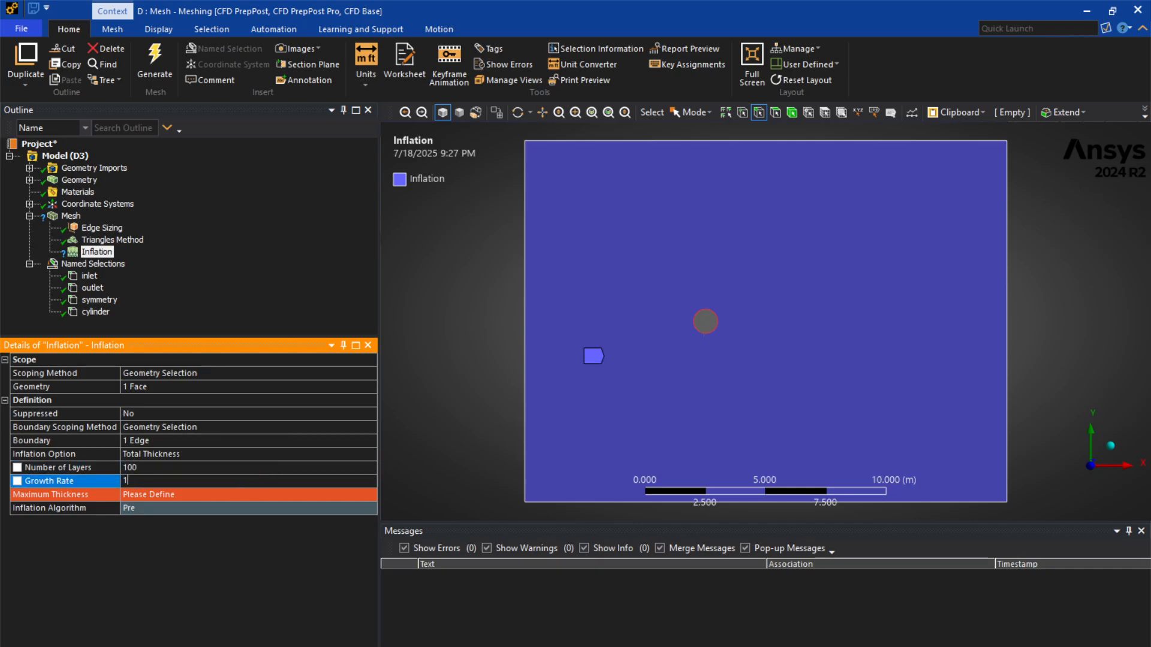
pyautogui.doubleClick(240, 483)
pyautogui.write('1.1')
pyautogui.click(232, 496)
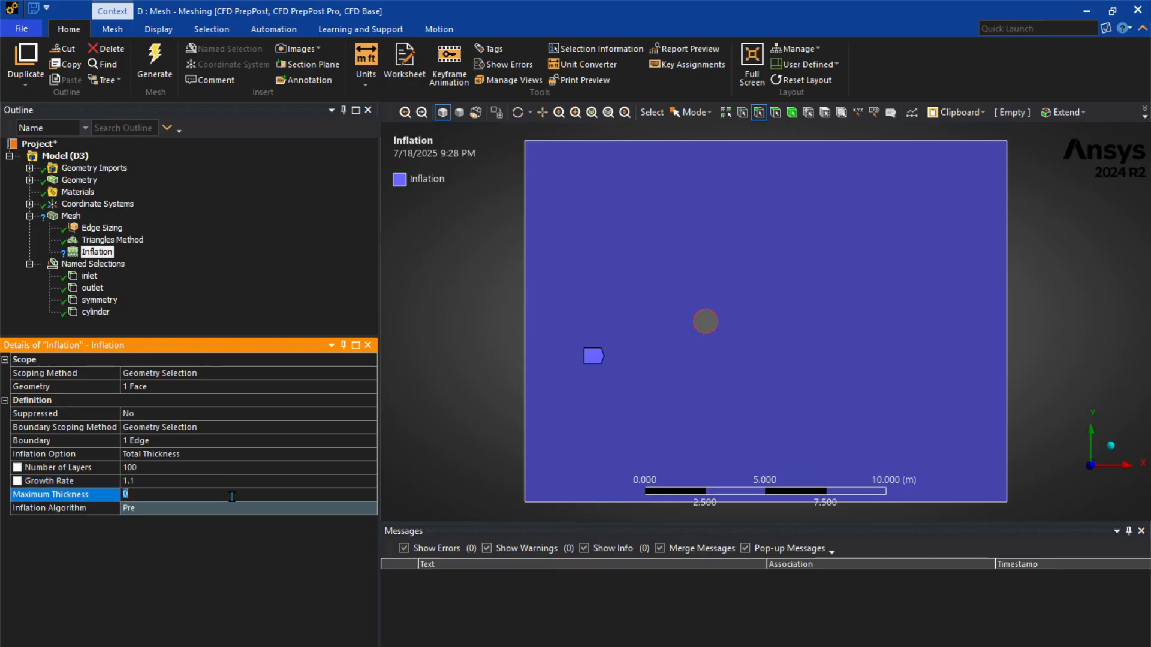
pyautogui.write('1')
pyautogui.press('Return')
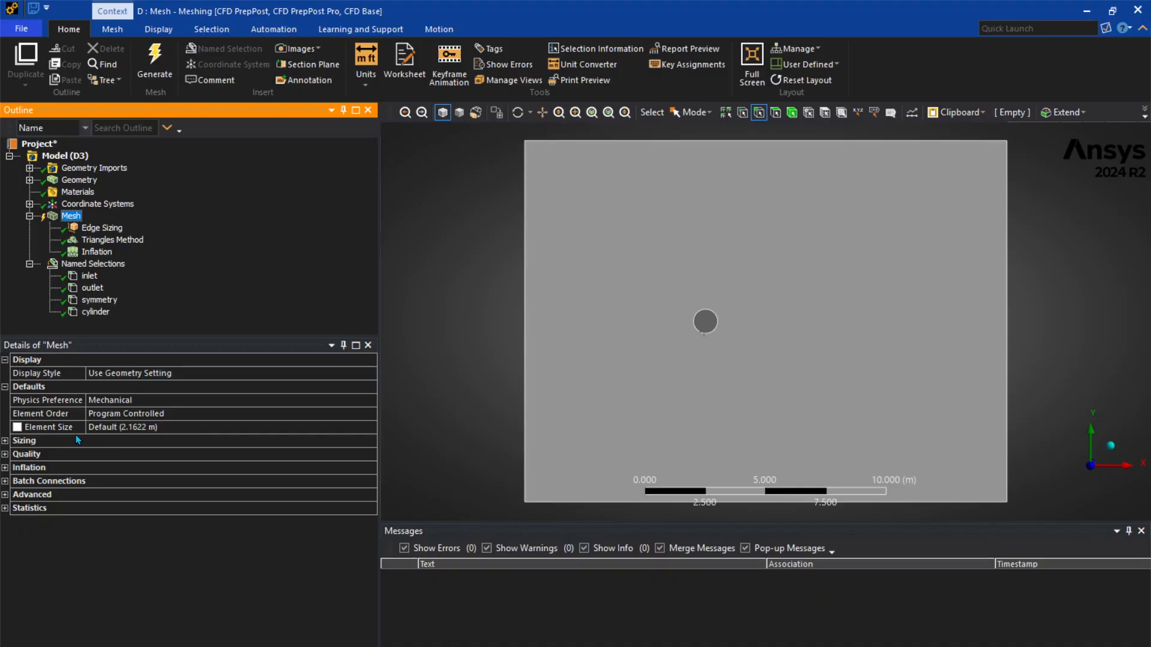
# Set the global mesh element size to 0.05 m.
pyautogui.click(132, 430)
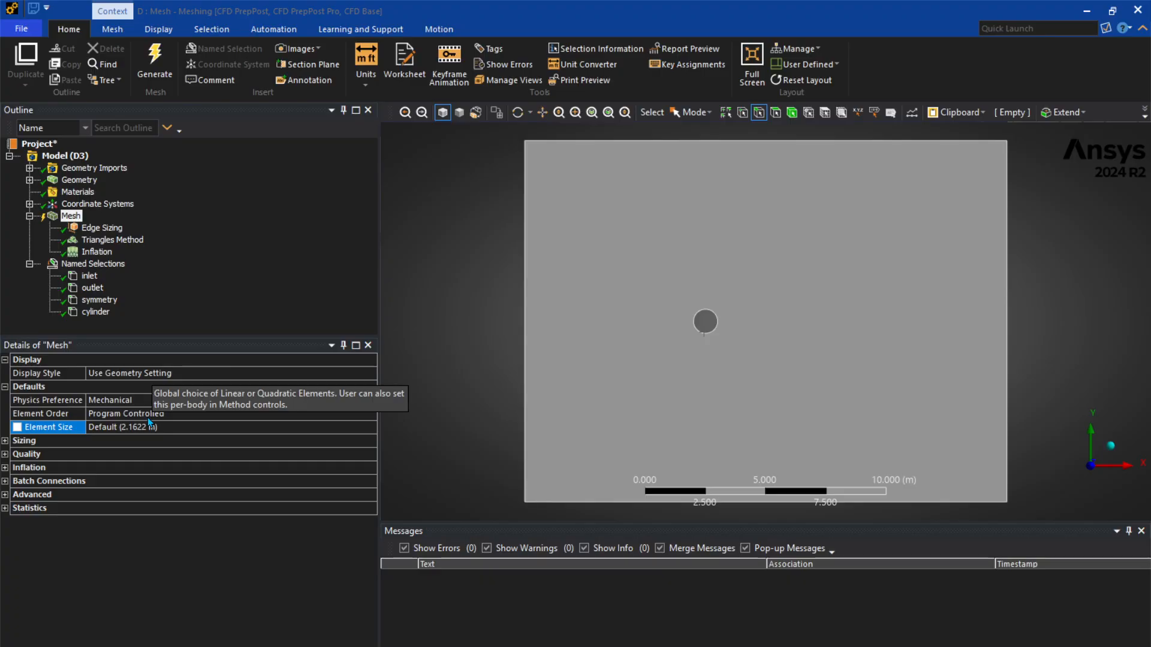
pyautogui.click(149, 425)
pyautogui.write('0.05')
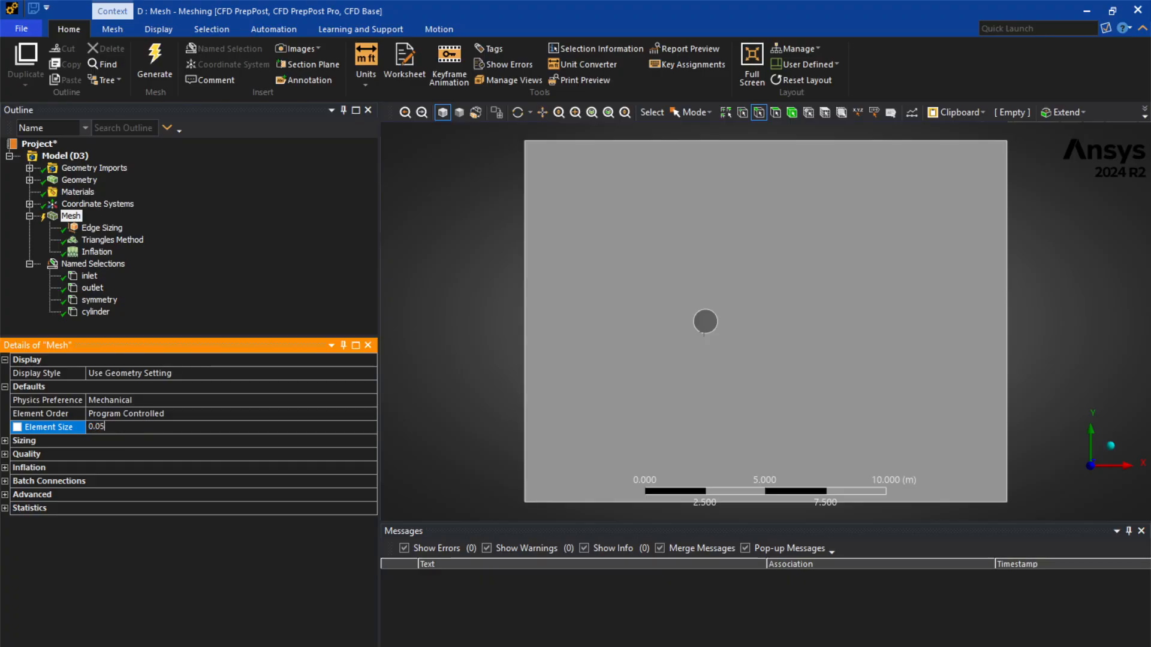
pyautogui.press('Return')
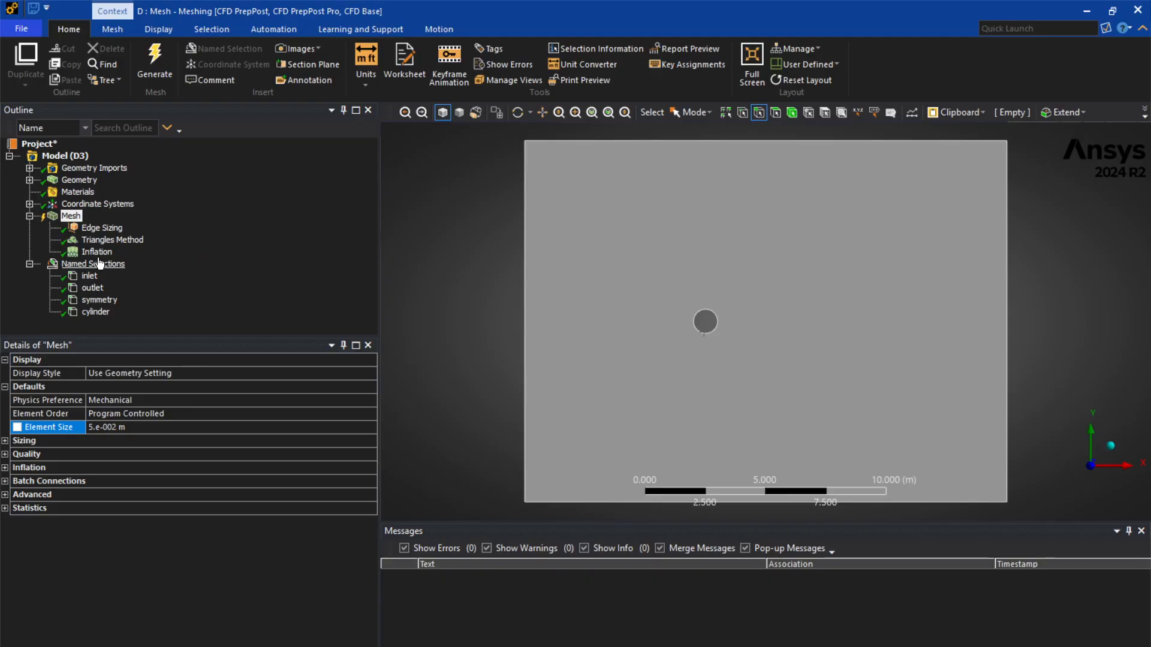
# Generate the mesh and inspect the inflation layers around the cylinder.
pyautogui.rightClick(71, 216)
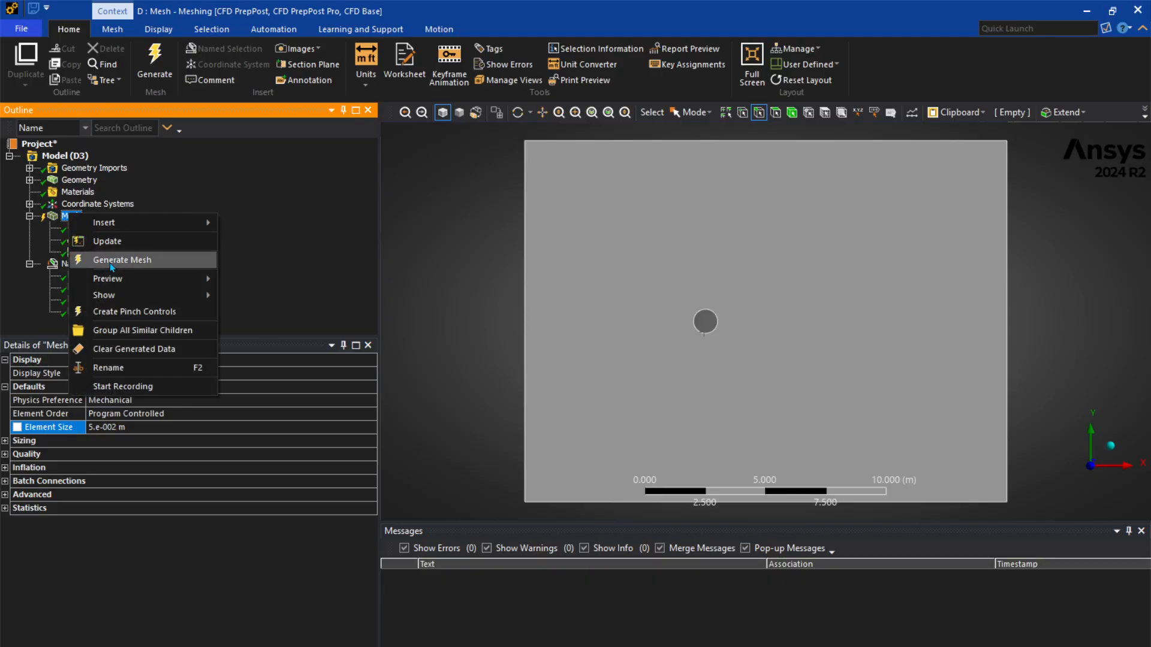
pyautogui.click(113, 259)
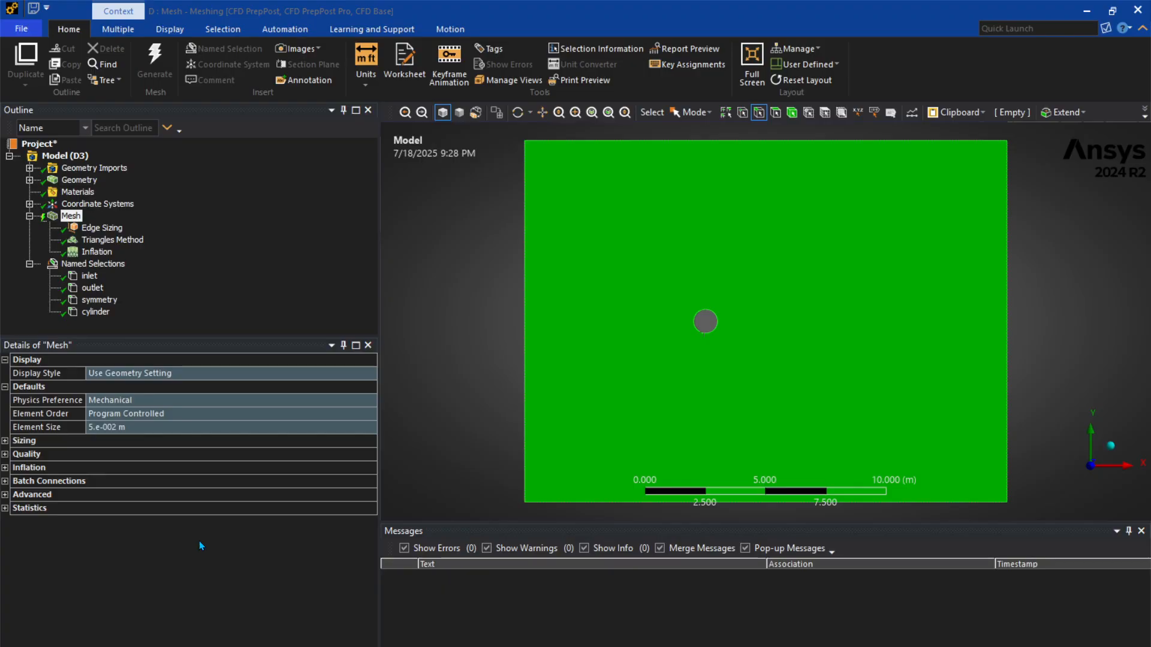
pyautogui.click(284, 601)
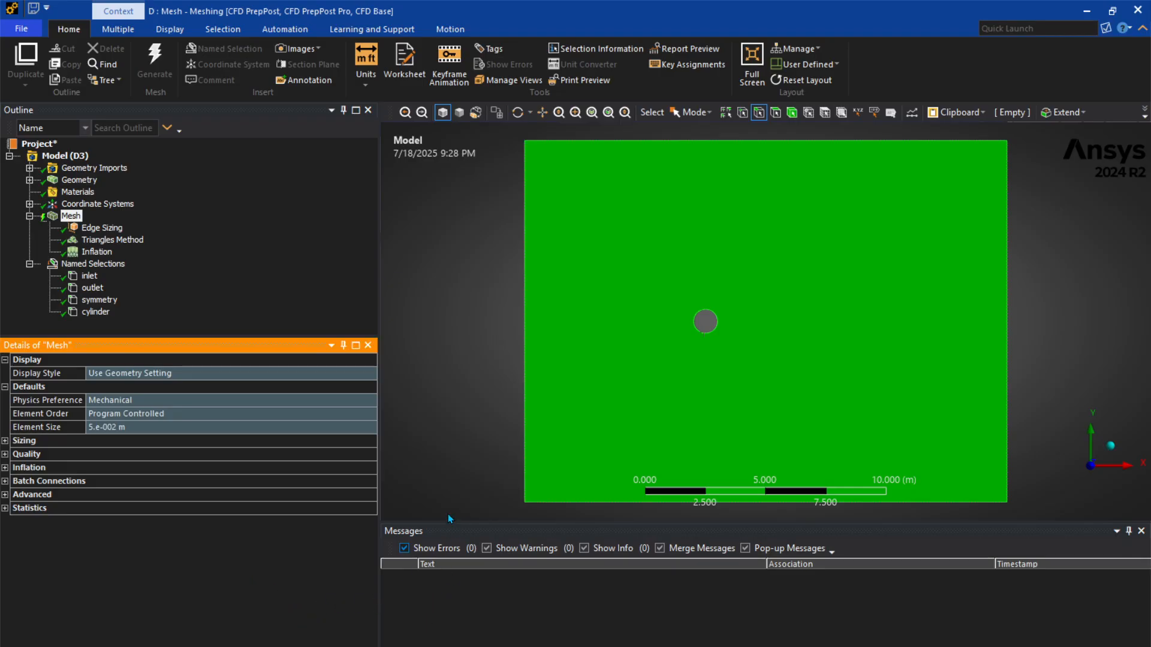
pyautogui.click(441, 494)
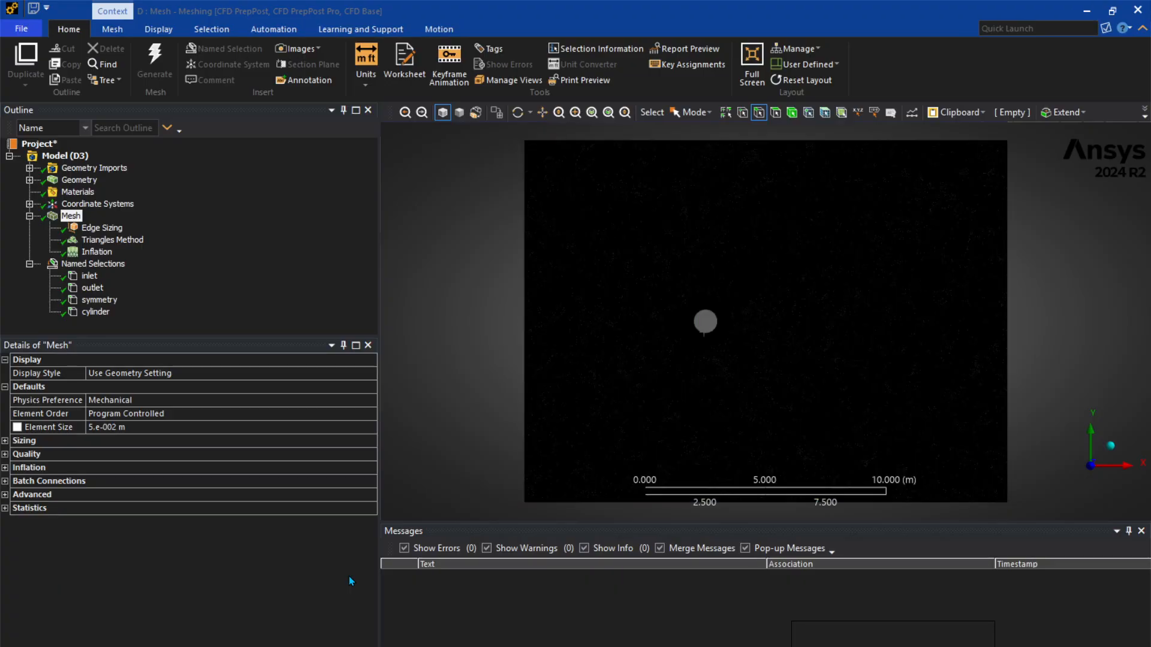
pyautogui.scroll(8, 630, 366)
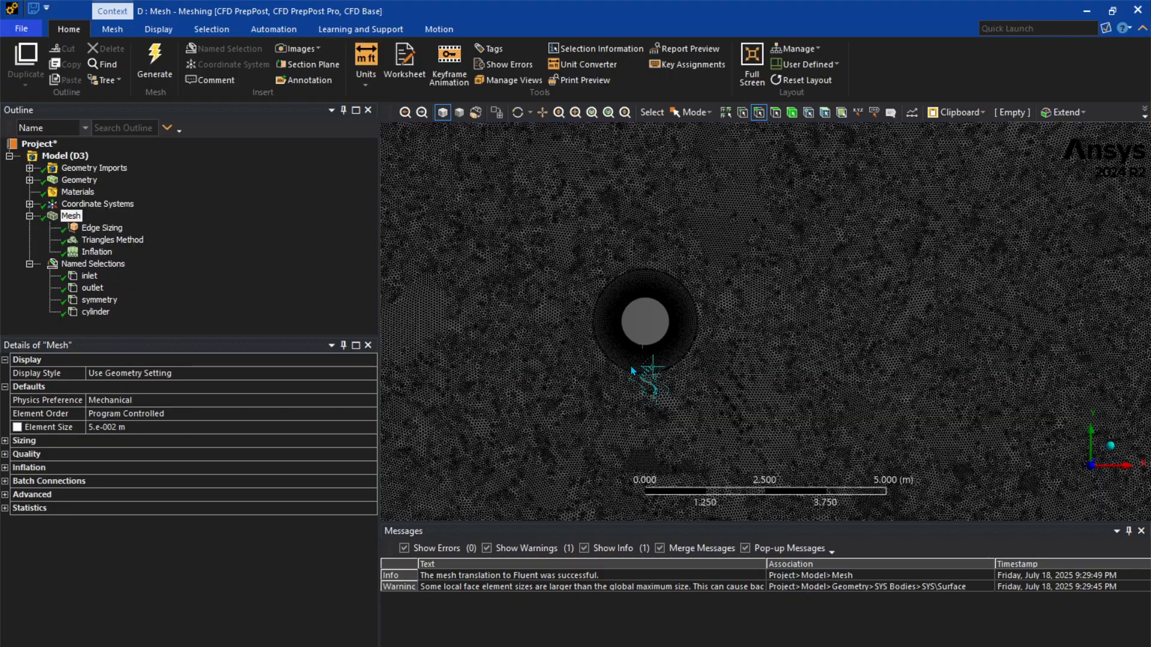
pyautogui.scroll(-10, 640, 366)
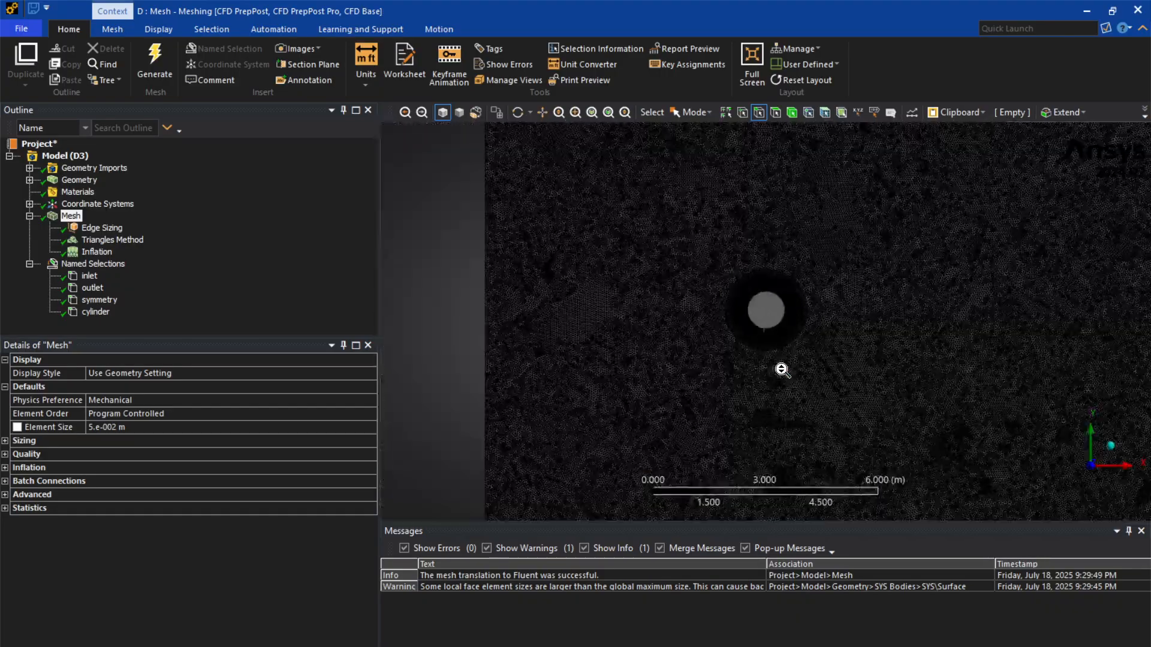
# Examine the layered cells next to the cylinder wall and the surrounding triangular mesh up close.
pyautogui.scroll(14, 782, 325)
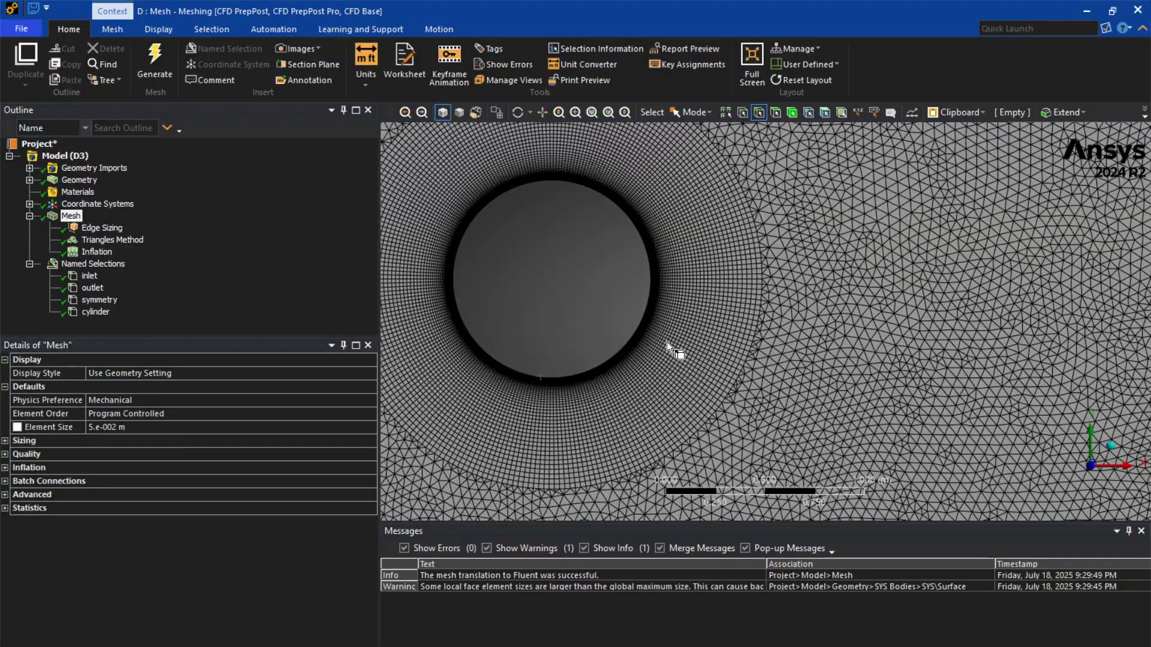
pyautogui.keyDown('ctrl'); pyautogui.moveTo(667, 342); pyautogui.dragTo(814, 333, button='middle'); pyautogui.keyUp('ctrl')
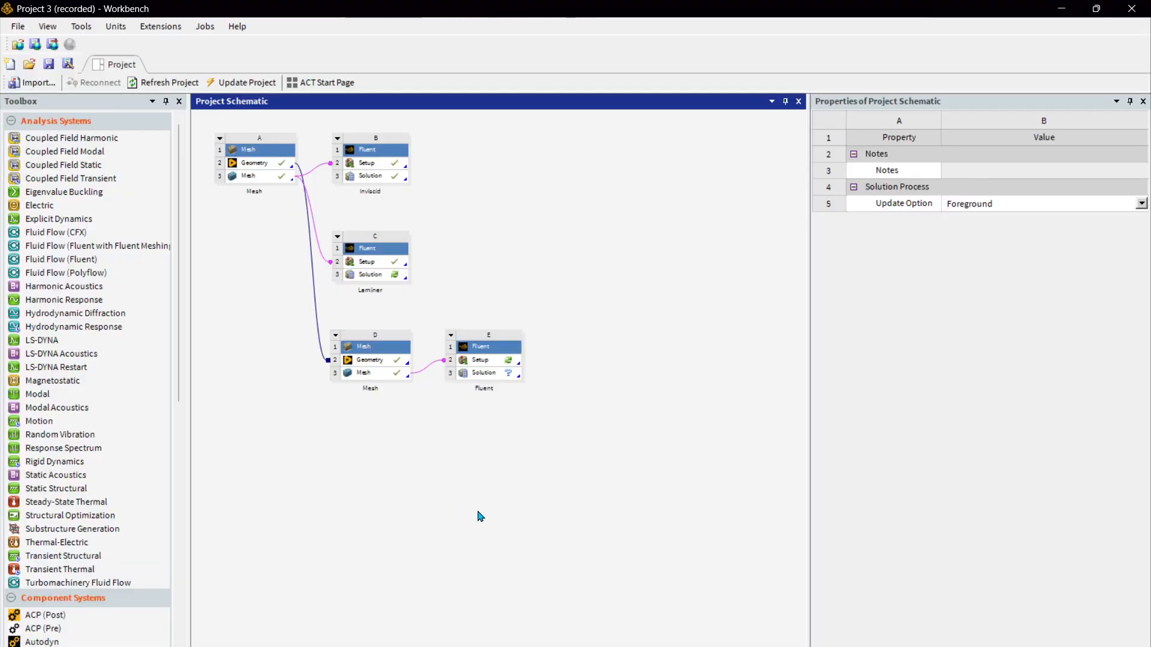
# Switch to Workbench, open the Setup of the Fluent system linked to the new mesh, and load the changed upstream mesh.
pyautogui.click(496, 360)
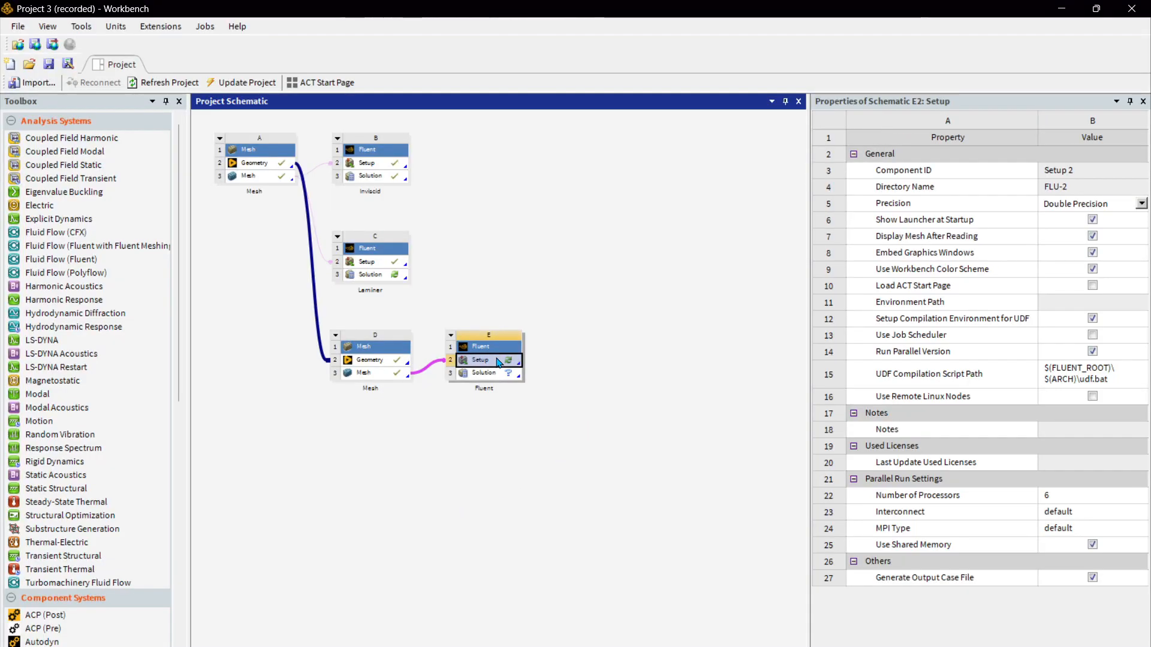
pyautogui.doubleClick(497, 361)
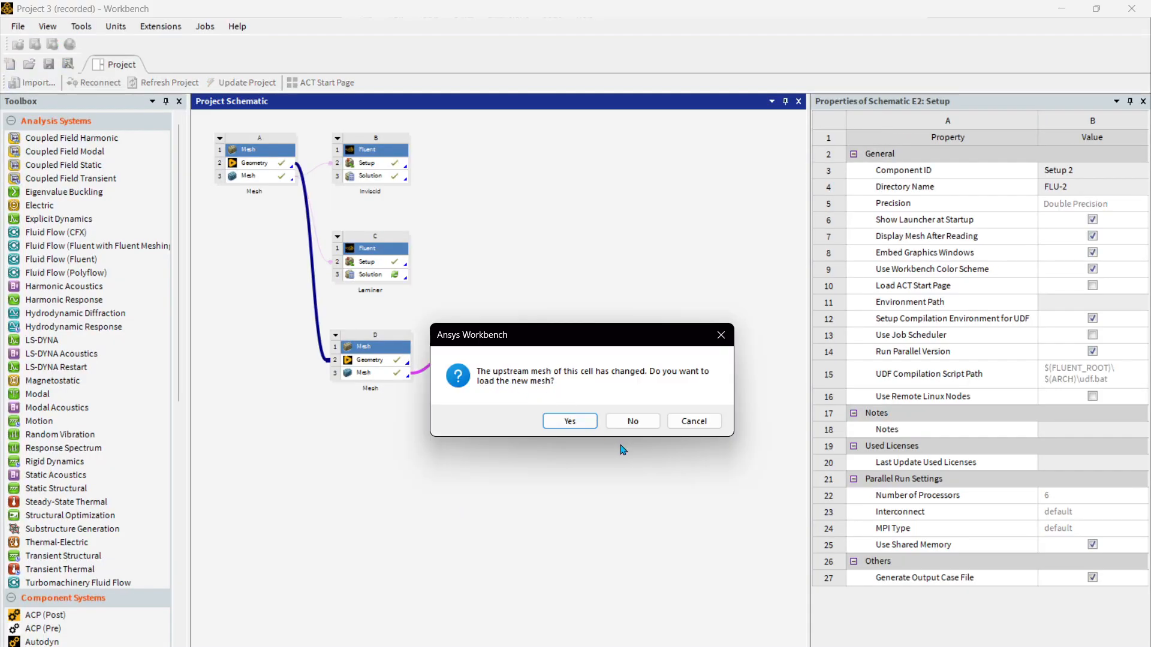
pyautogui.click(572, 423)
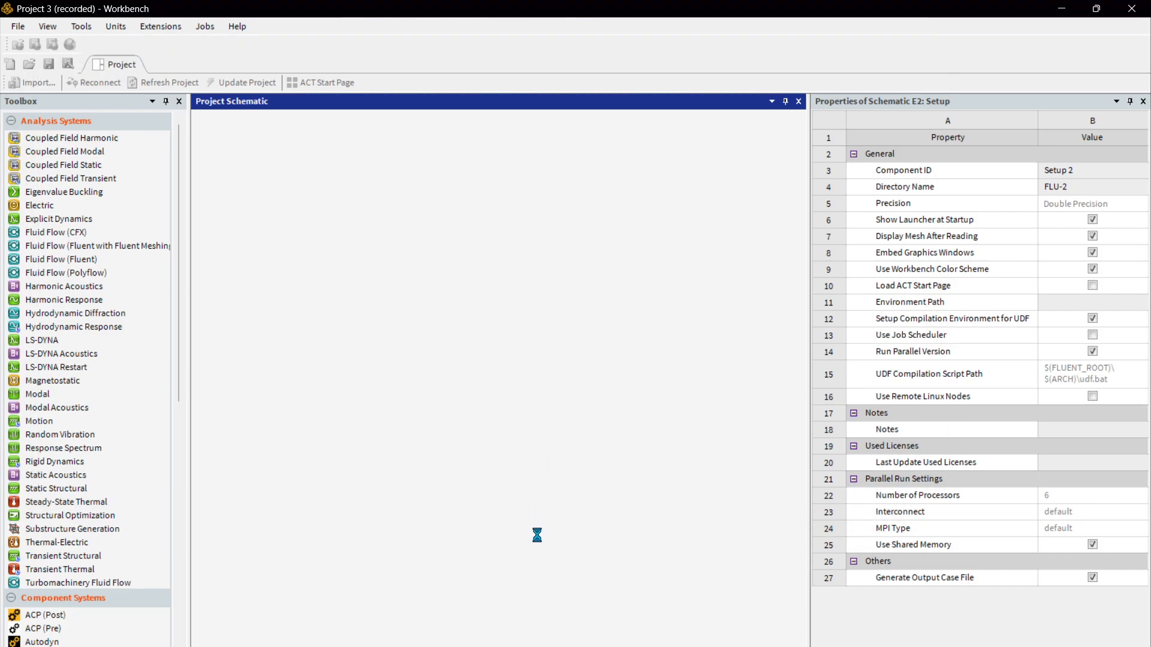
pyautogui.click(461, 572)
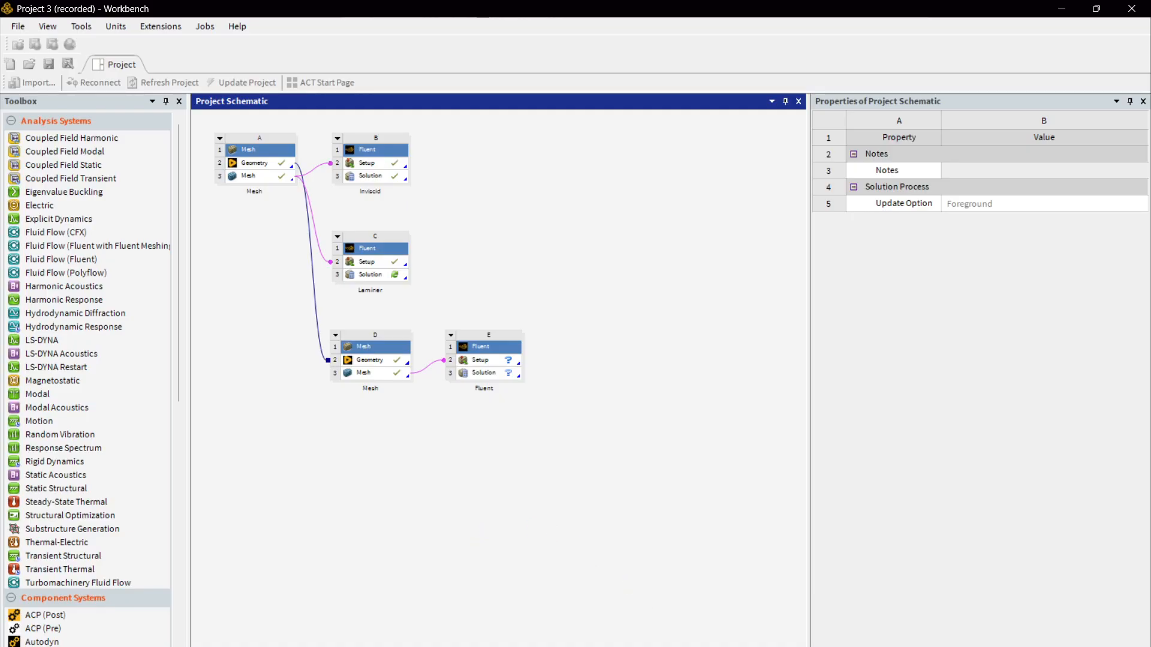
pyautogui.click(531, 506)
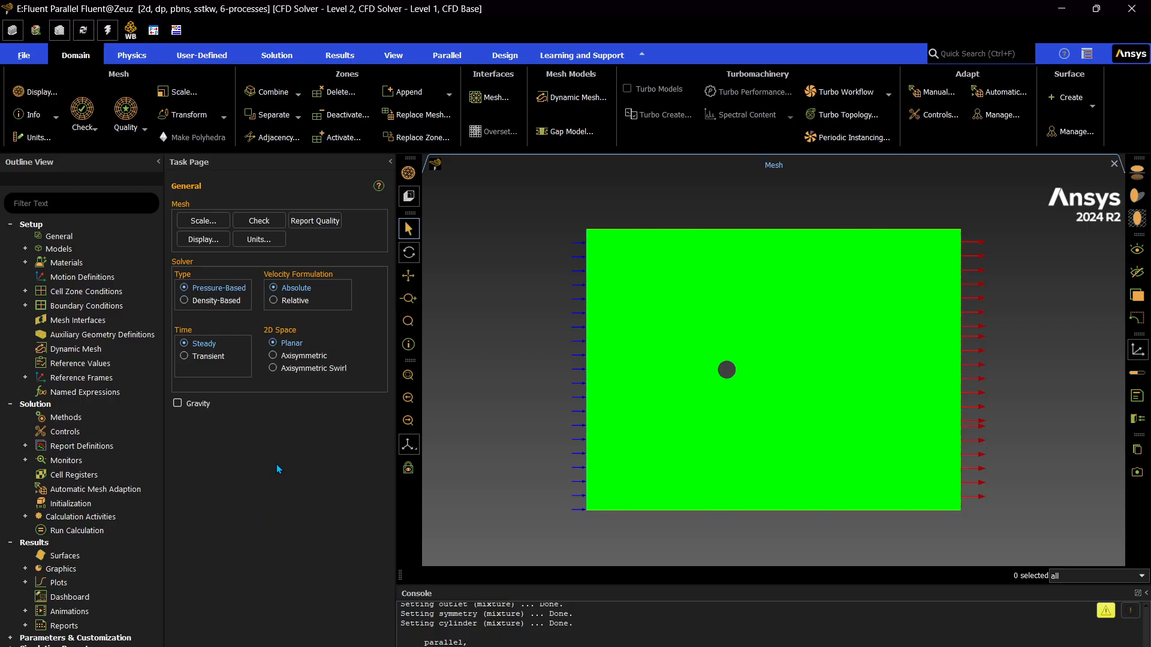
# Review the turbulence model and its options in the viscous model settings without changing them.
pyautogui.click(38, 250)
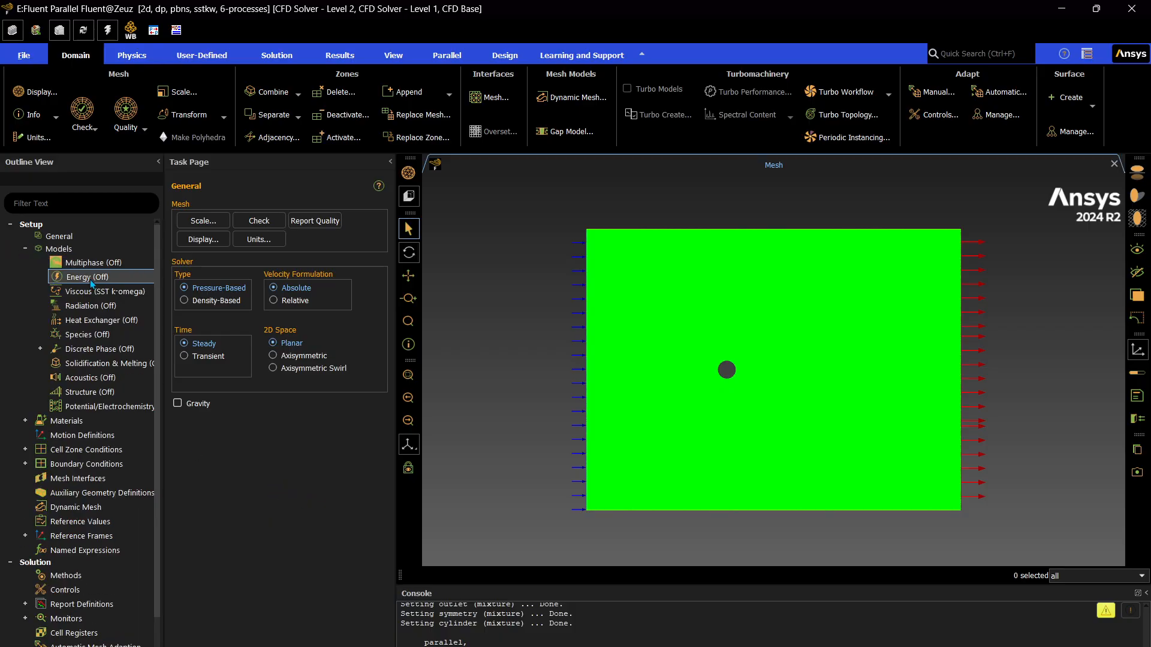
pyautogui.doubleClick(122, 286)
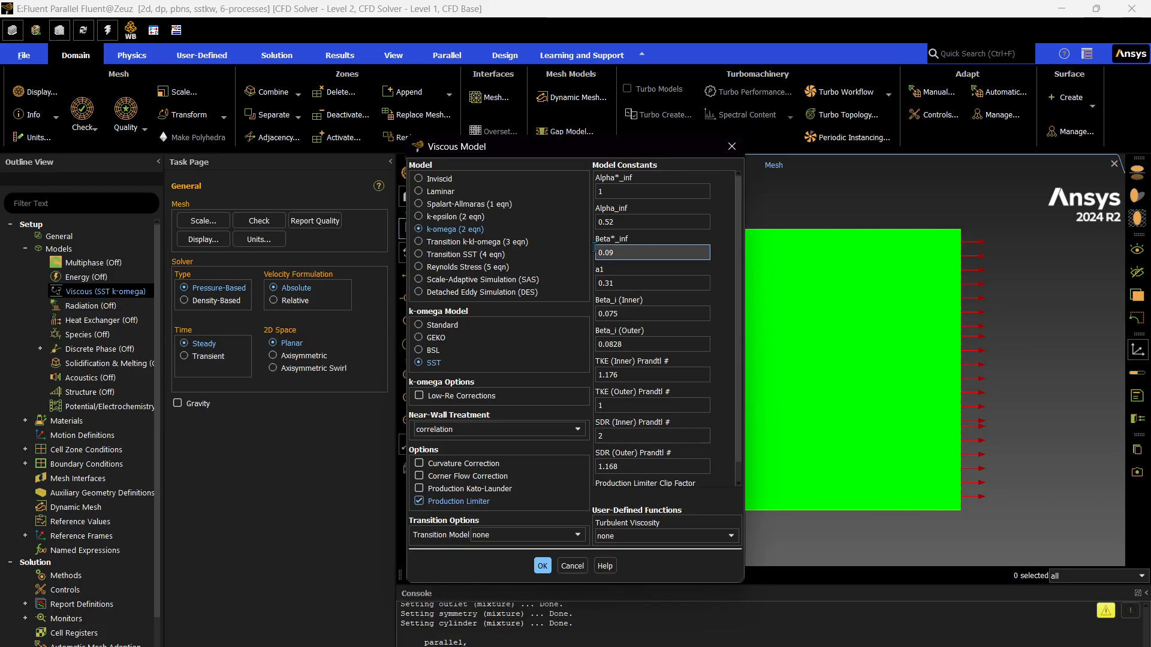
pyautogui.moveTo(613, 151); pyautogui.dragTo(388, 173)
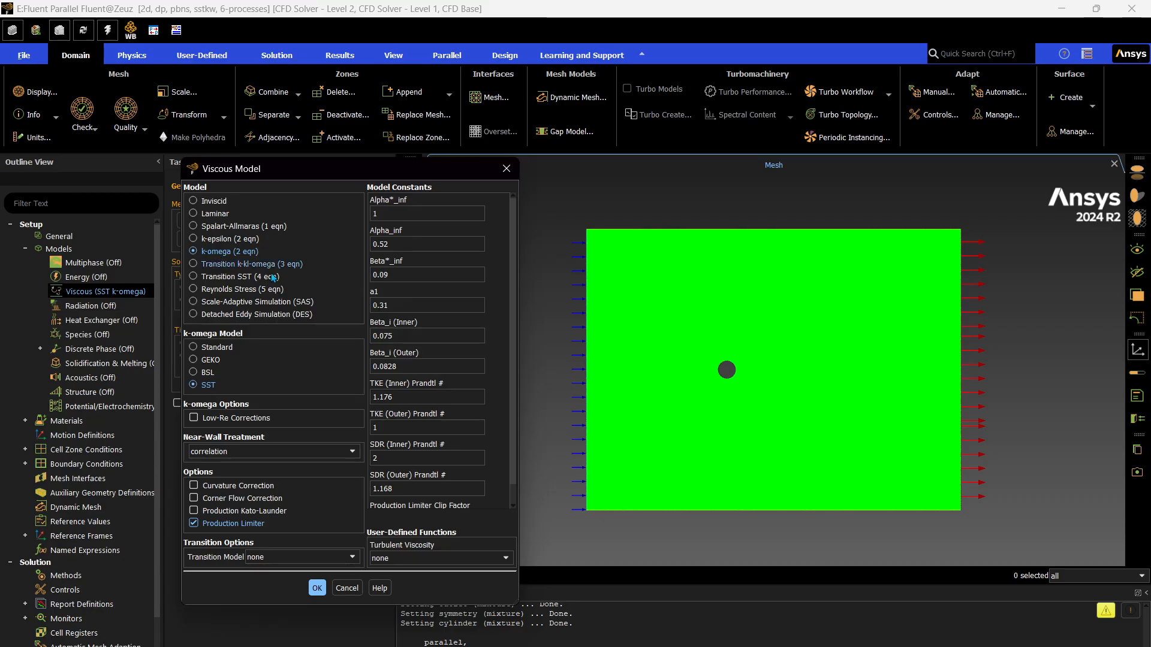
pyautogui.click(507, 169)
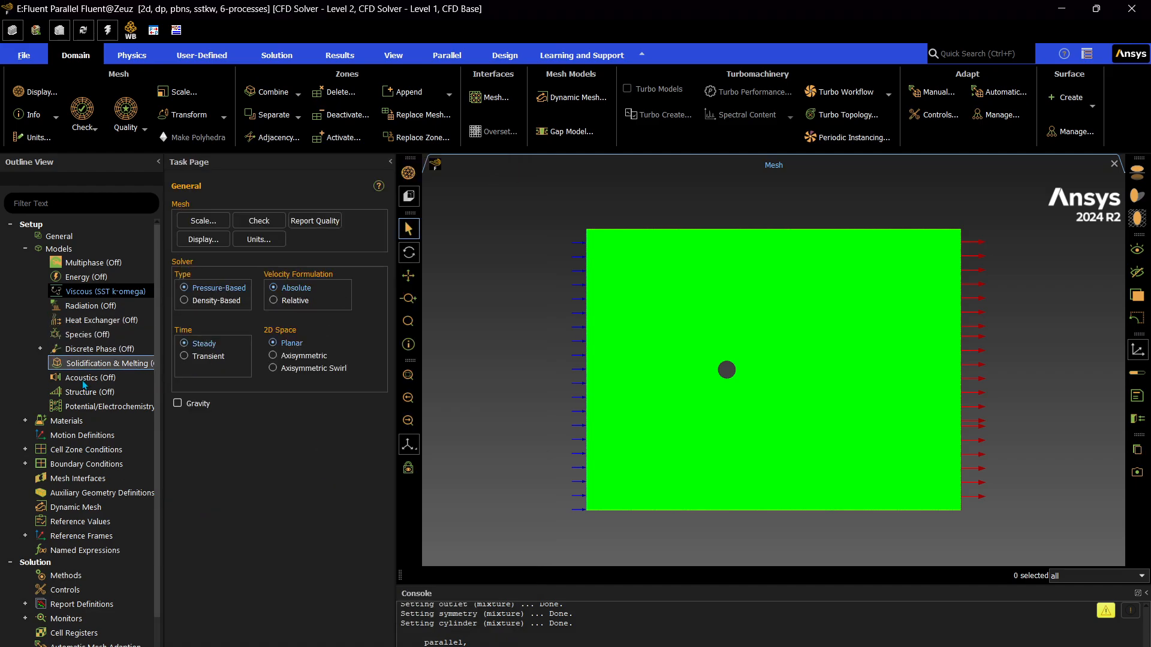
# Look through the materials and cell zone conditions of the case.
pyautogui.click(26, 421)
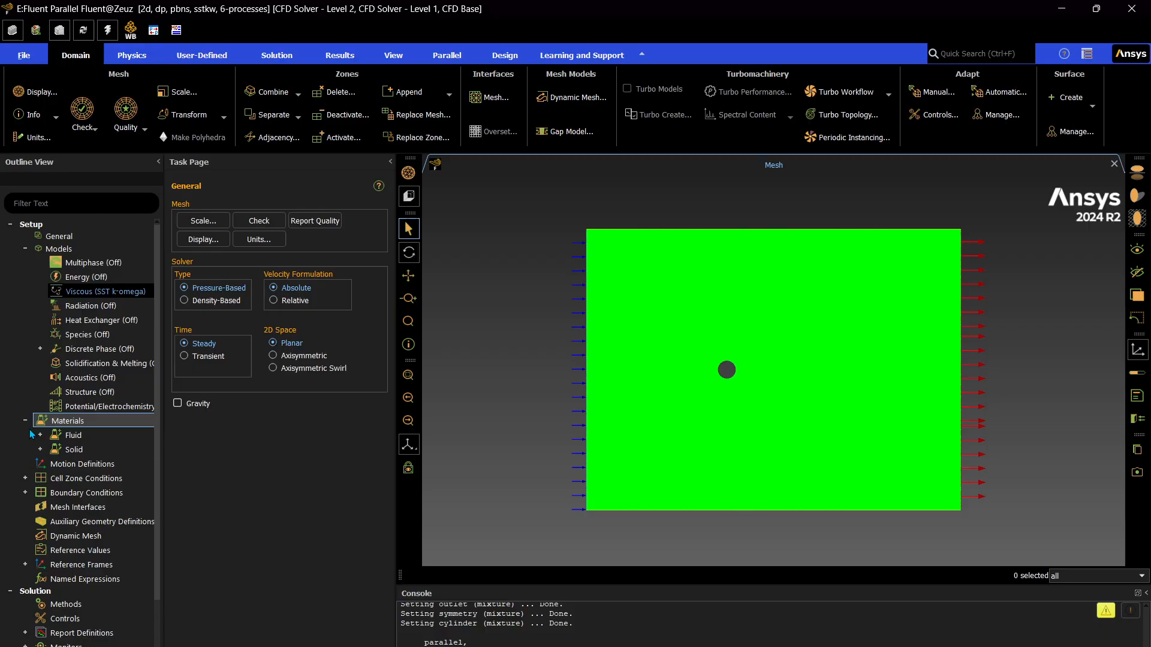
pyautogui.click(40, 435)
pyautogui.click(25, 421)
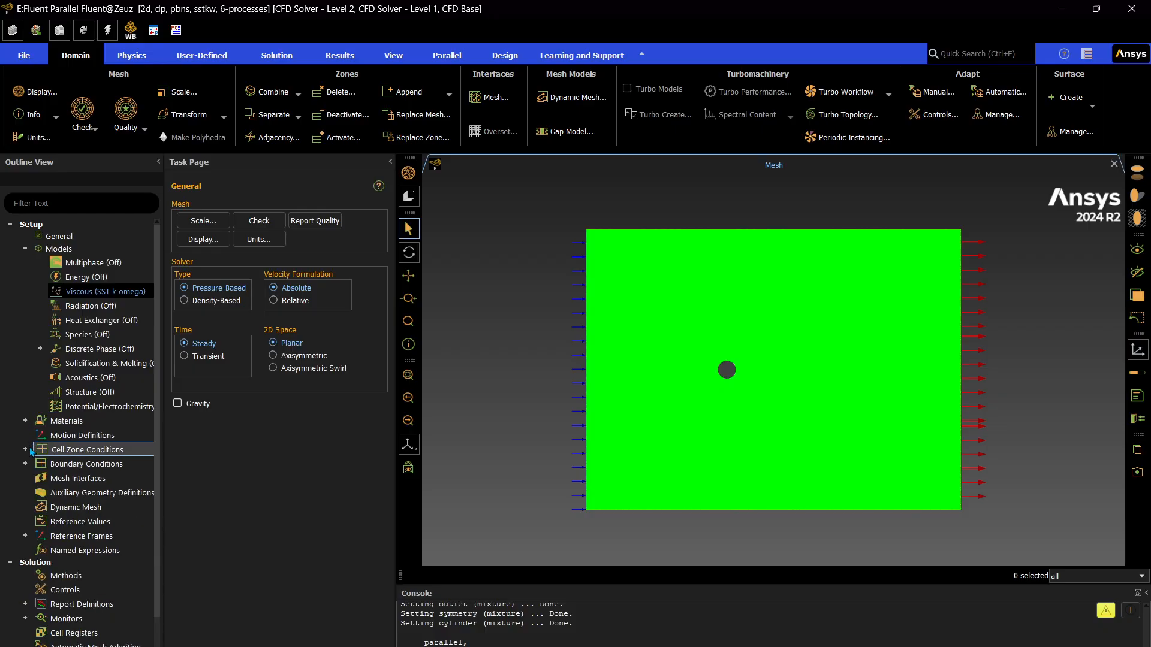
pyautogui.click(25, 449)
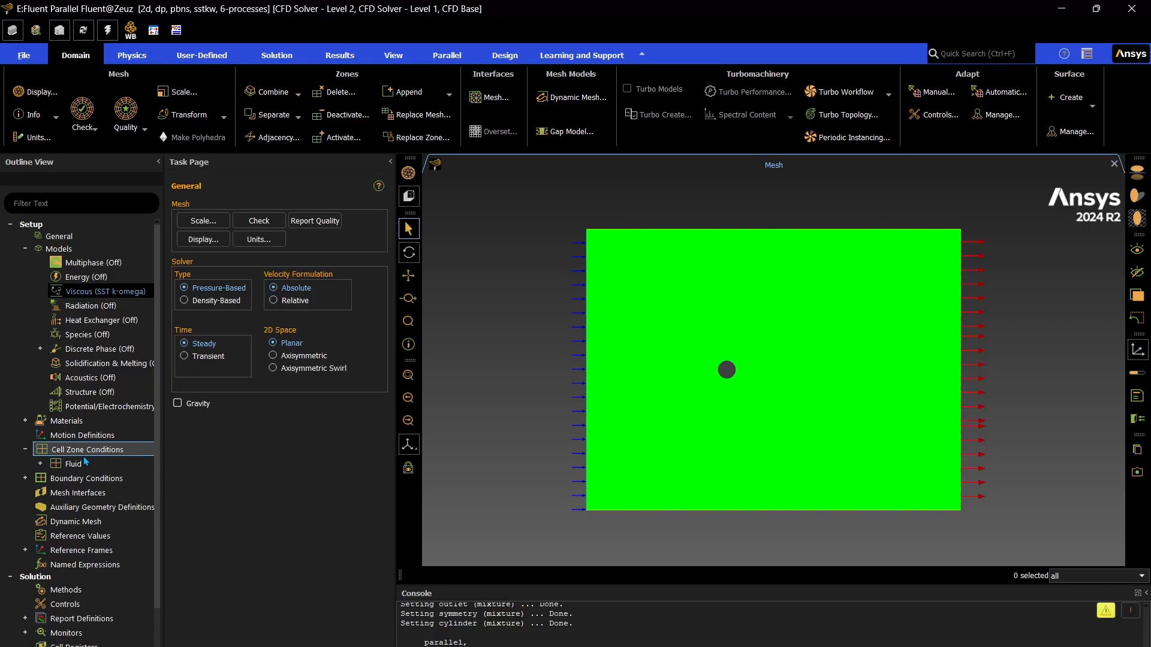
# Apply a velocity magnitude of 10.9555102 m/s to the inlet boundary condition.
pyautogui.scroll(-3, 77, 467)
pyautogui.click(78, 356)
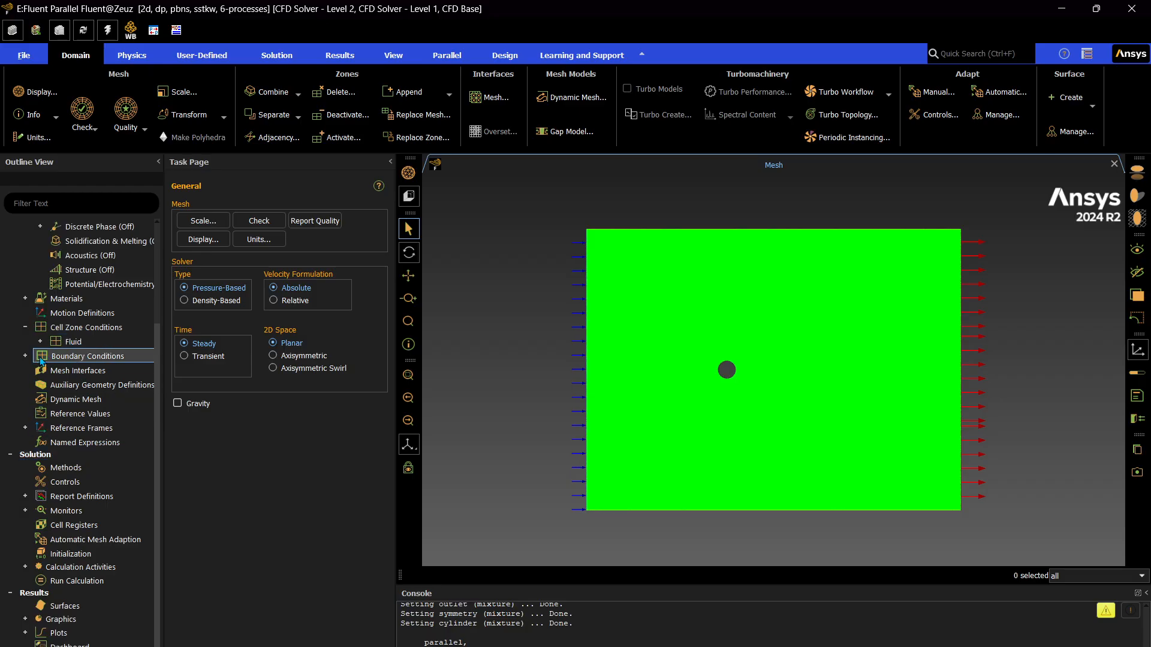
pyautogui.click(25, 356)
pyautogui.click(71, 371)
pyautogui.click(40, 370)
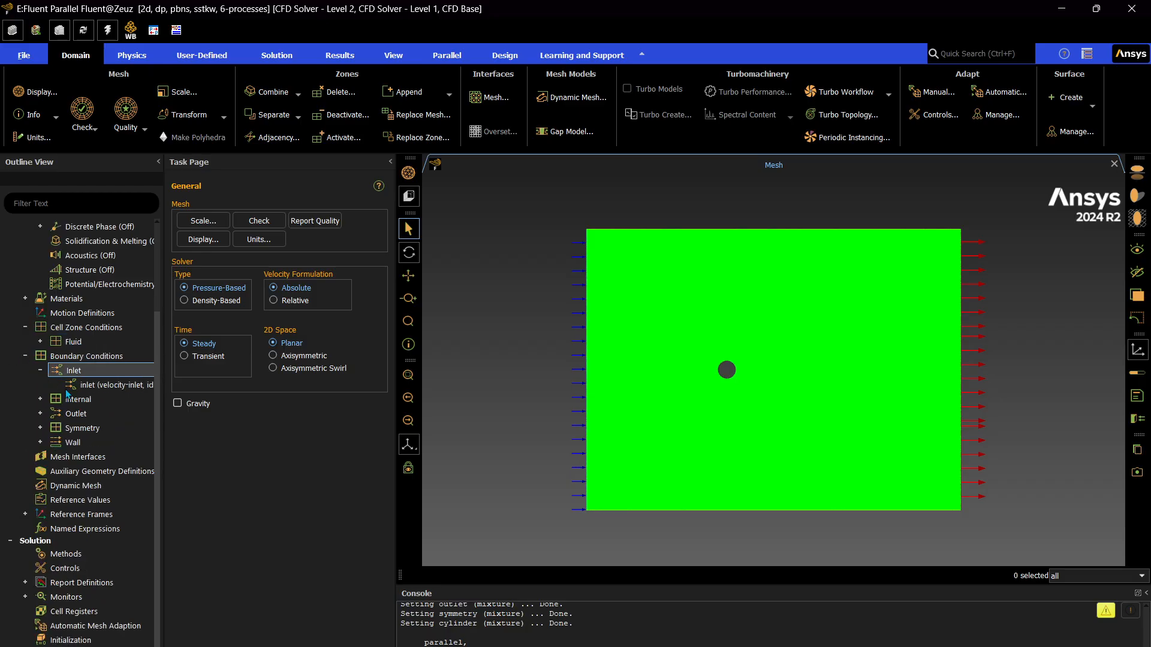
pyautogui.click(93, 384)
pyautogui.doubleClick(91, 385)
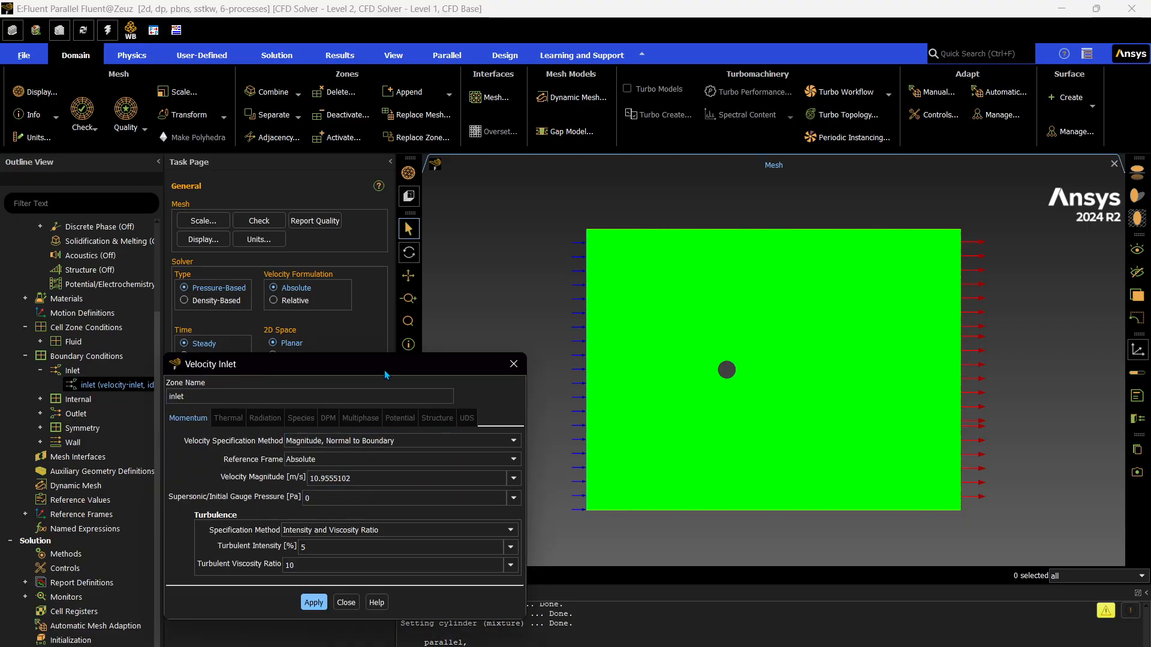
pyautogui.moveTo(385, 375); pyautogui.dragTo(551, 220)
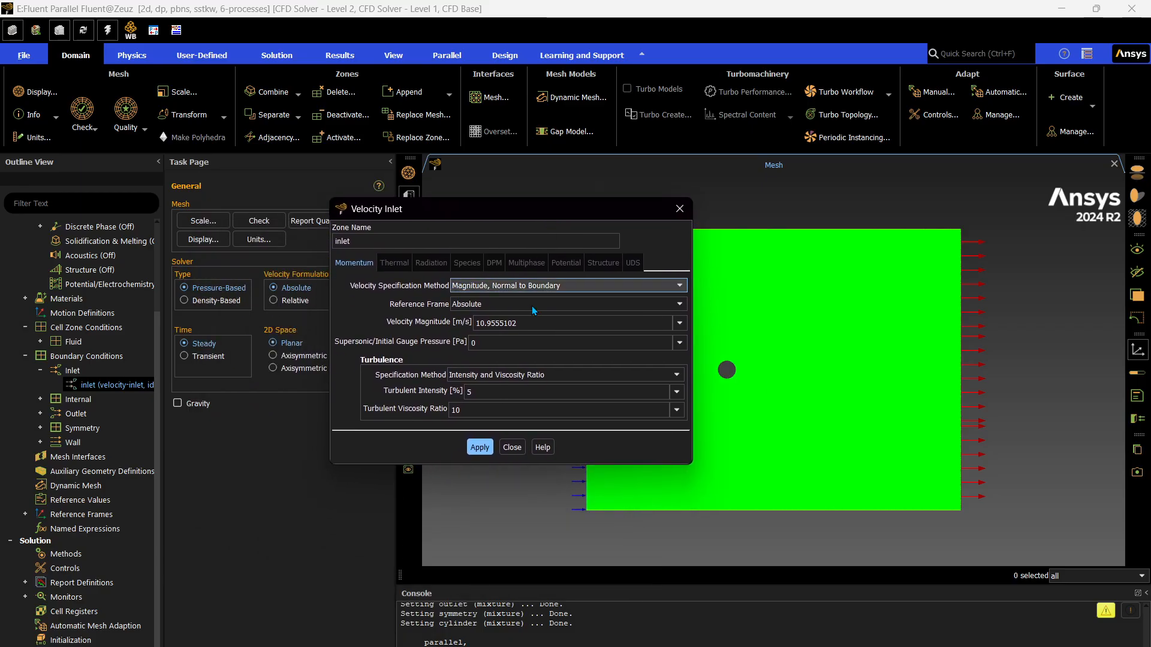
pyautogui.moveTo(518, 323); pyautogui.dragTo(471, 328)
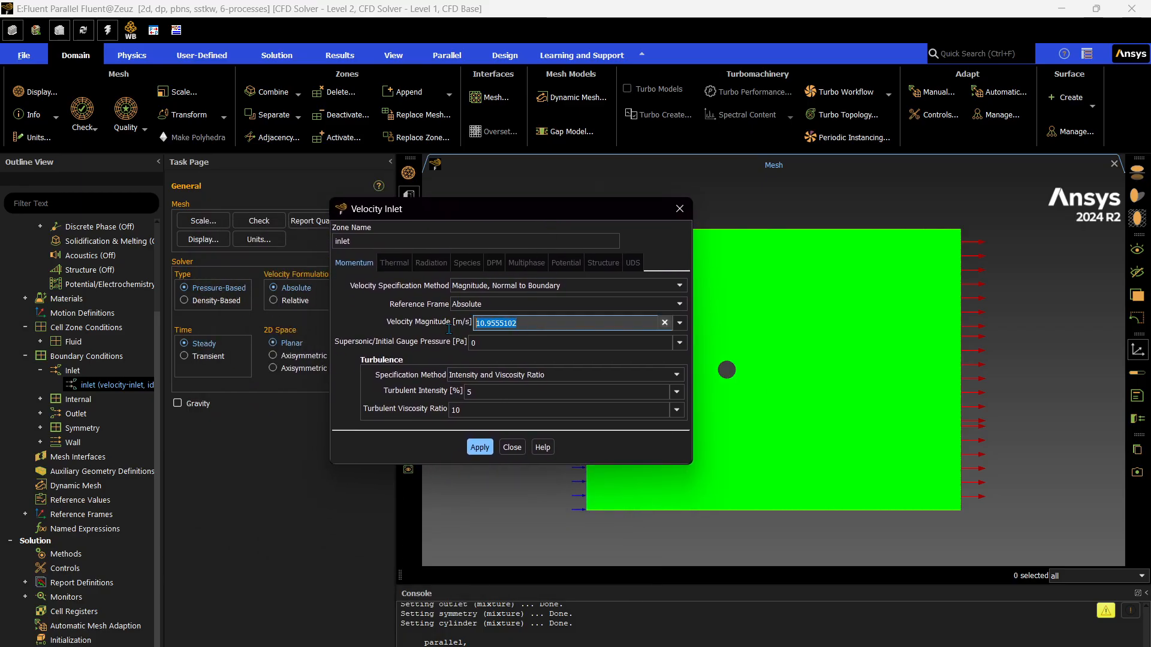
pyautogui.click(546, 321)
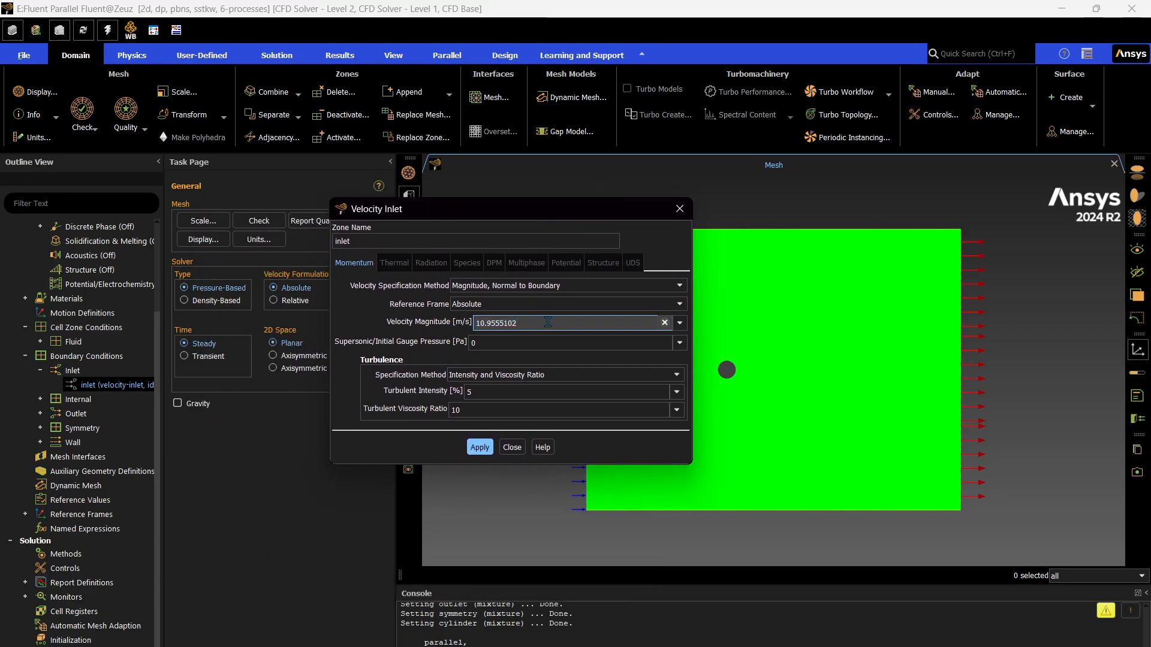
pyautogui.click(480, 448)
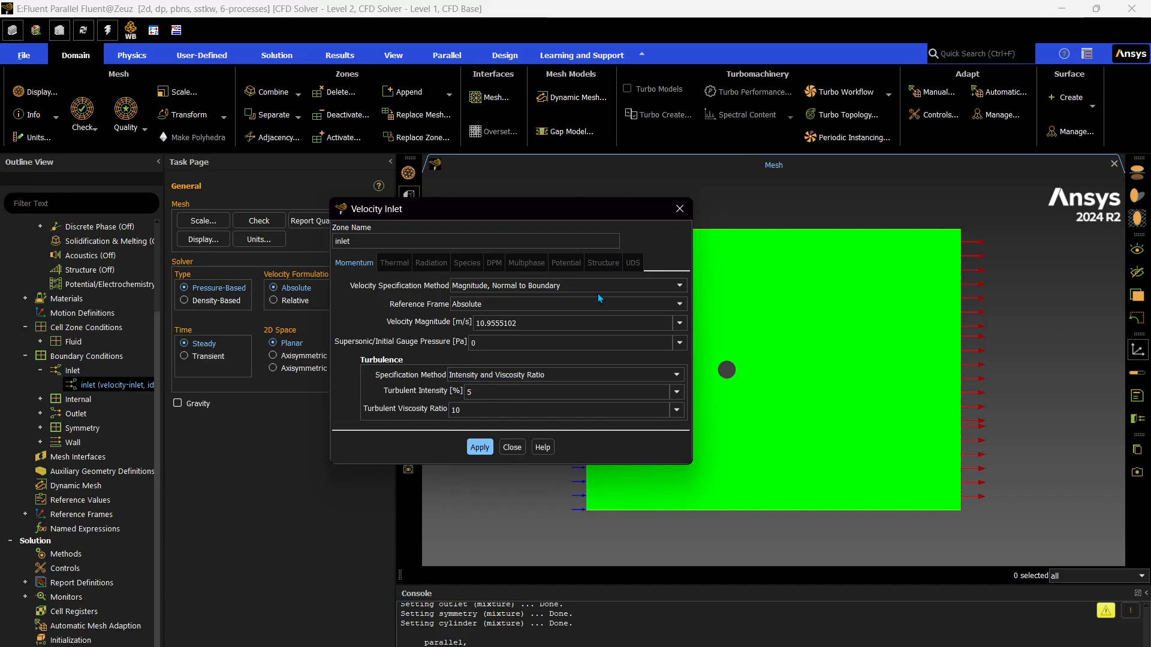
pyautogui.click(512, 447)
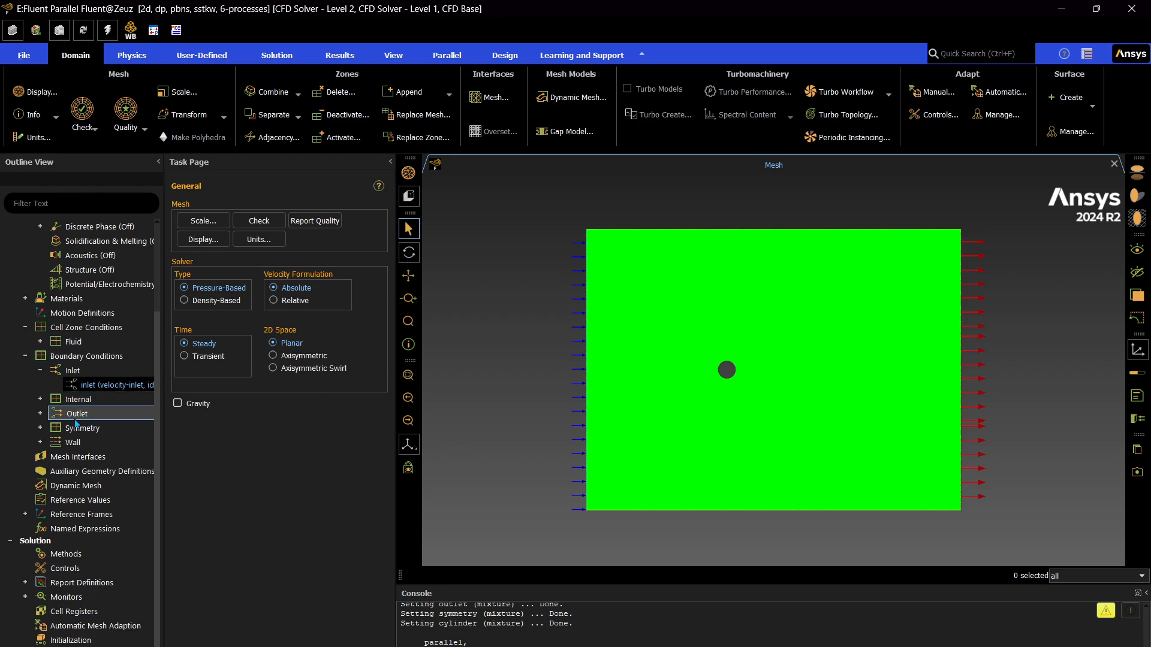
# Check the outlet boundary entry and review the case's reference values.
pyautogui.click(40, 414)
pyautogui.click(39, 414)
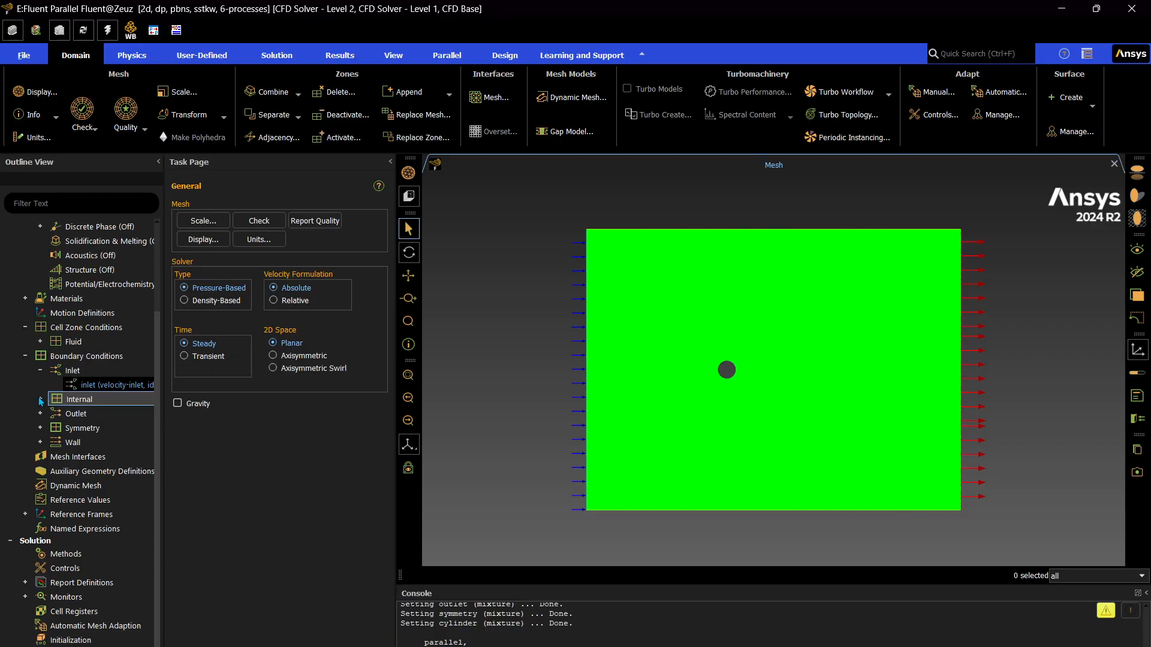
pyautogui.click(25, 356)
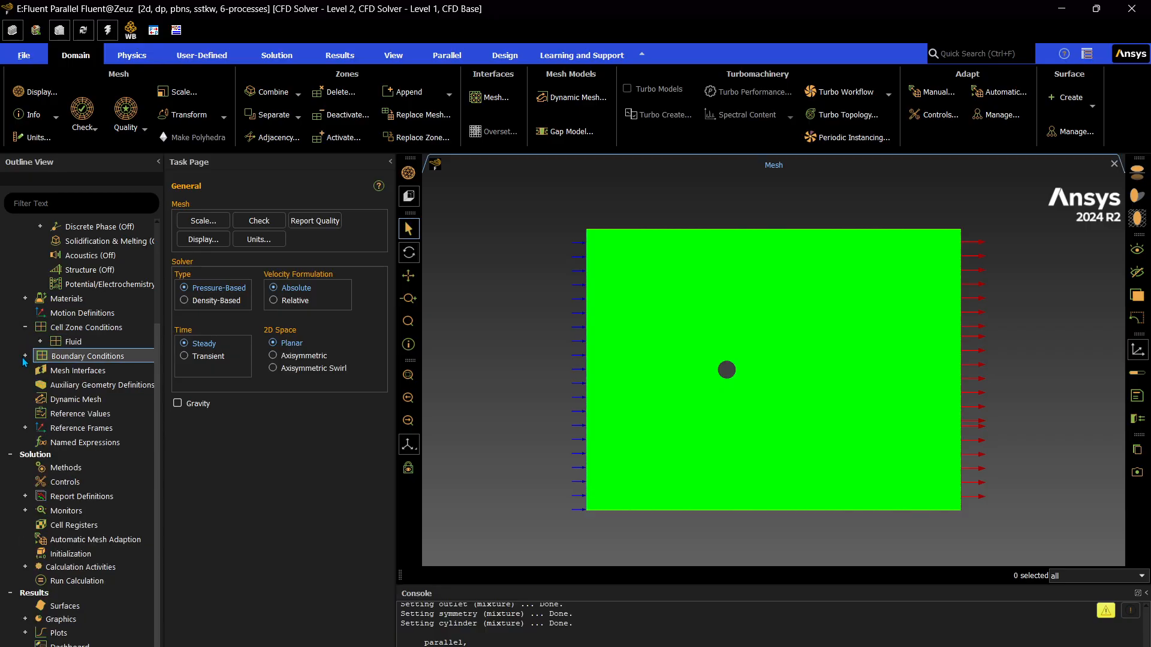
pyautogui.click(78, 414)
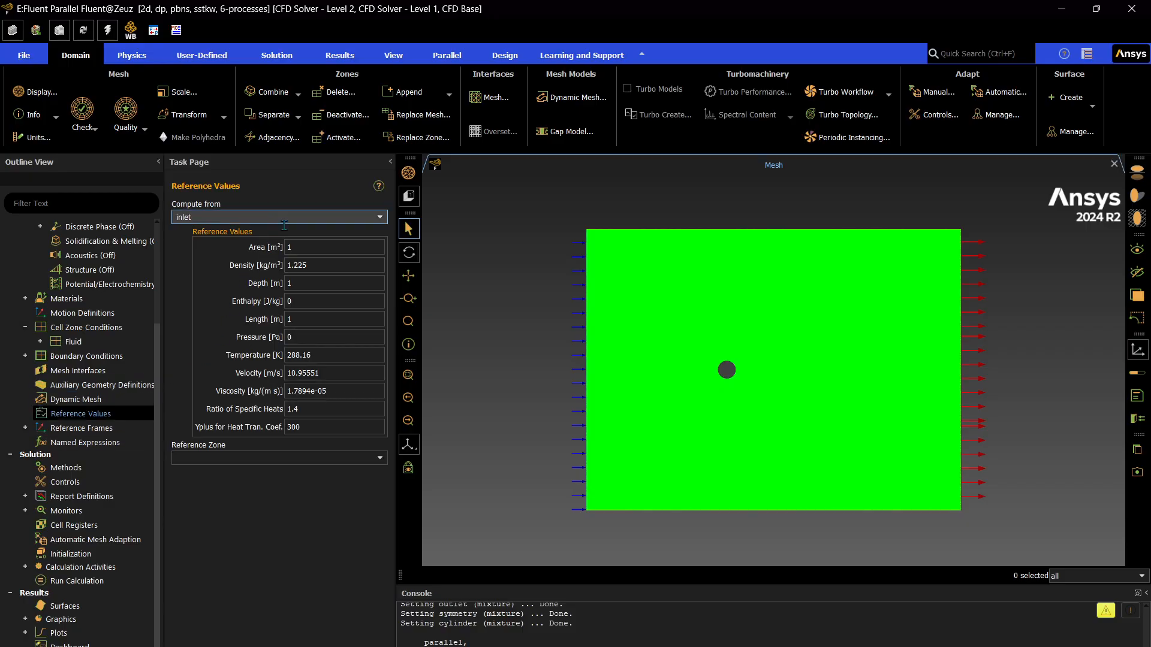
# Review the report definitions and the convergence criteria of the residual monitors.
pyautogui.click(25, 496)
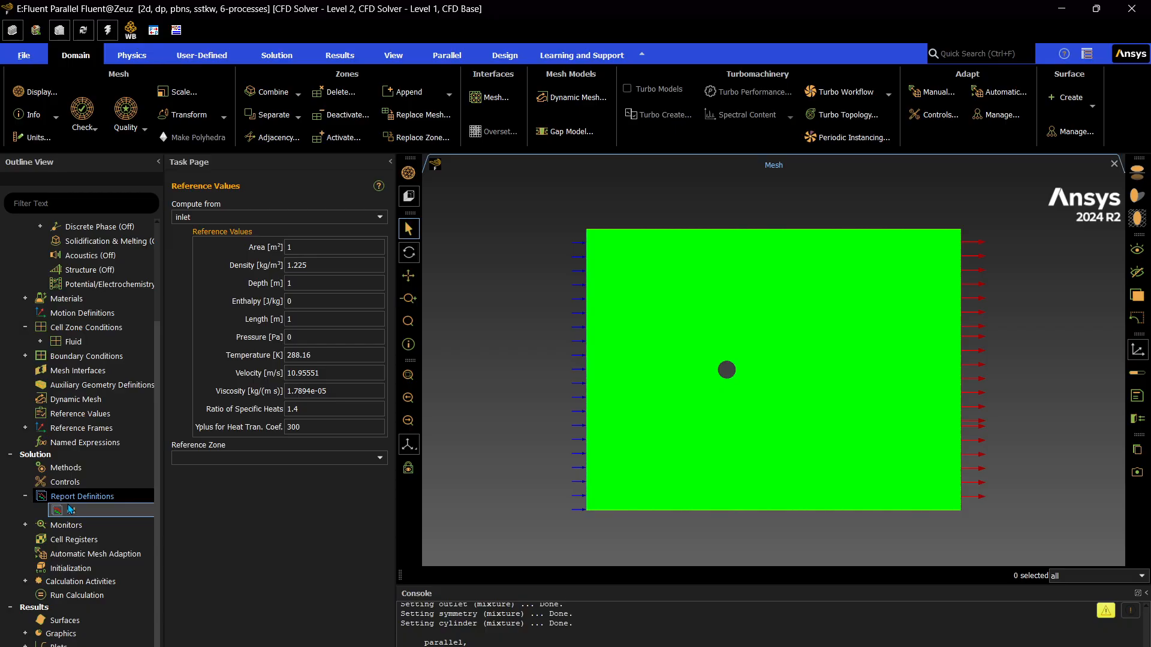
pyautogui.click(25, 496)
pyautogui.click(26, 510)
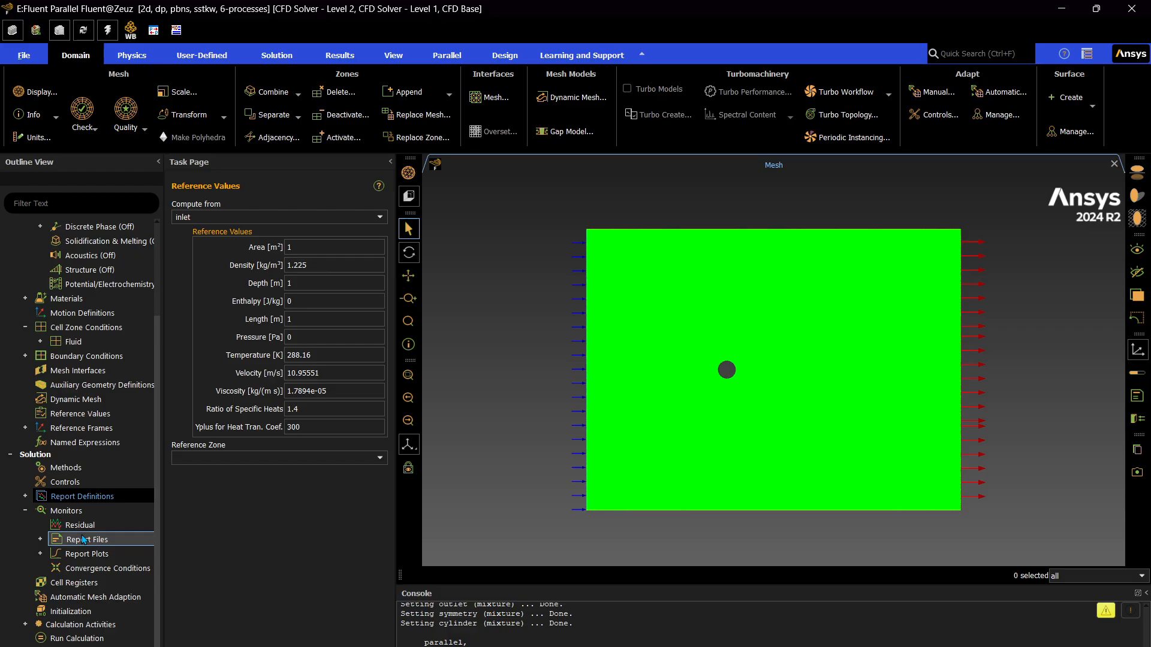
pyautogui.doubleClick(89, 526)
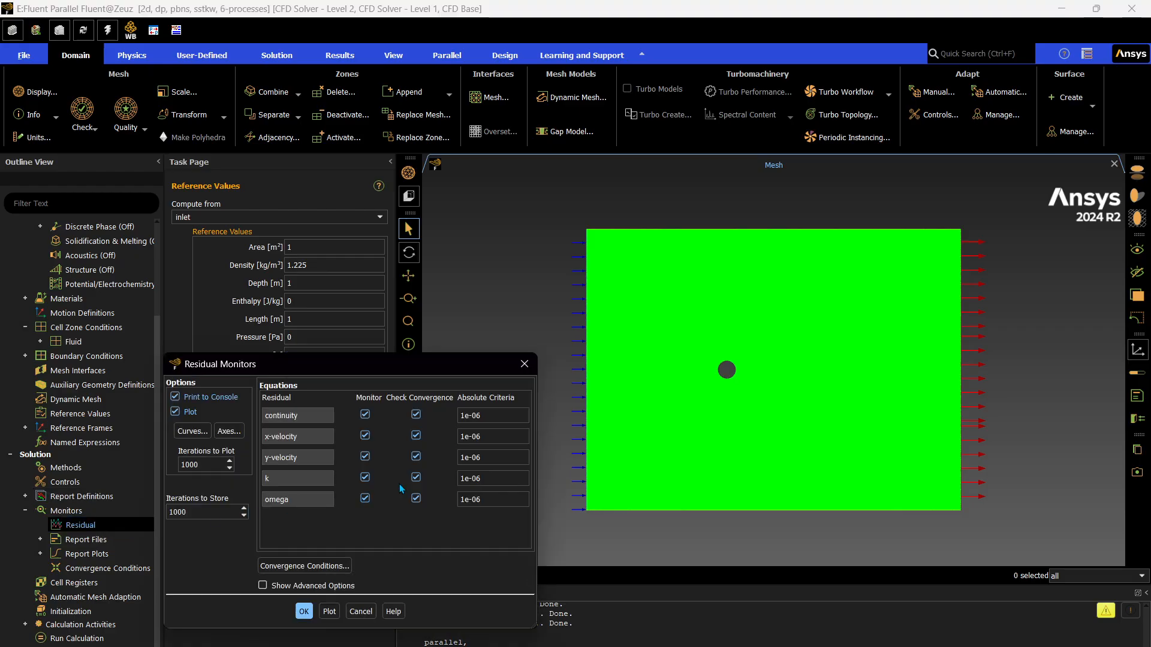
pyautogui.click(524, 367)
# Initialize the solution with the Hybrid Initialization method.
pyautogui.scroll(-2, 54, 489)
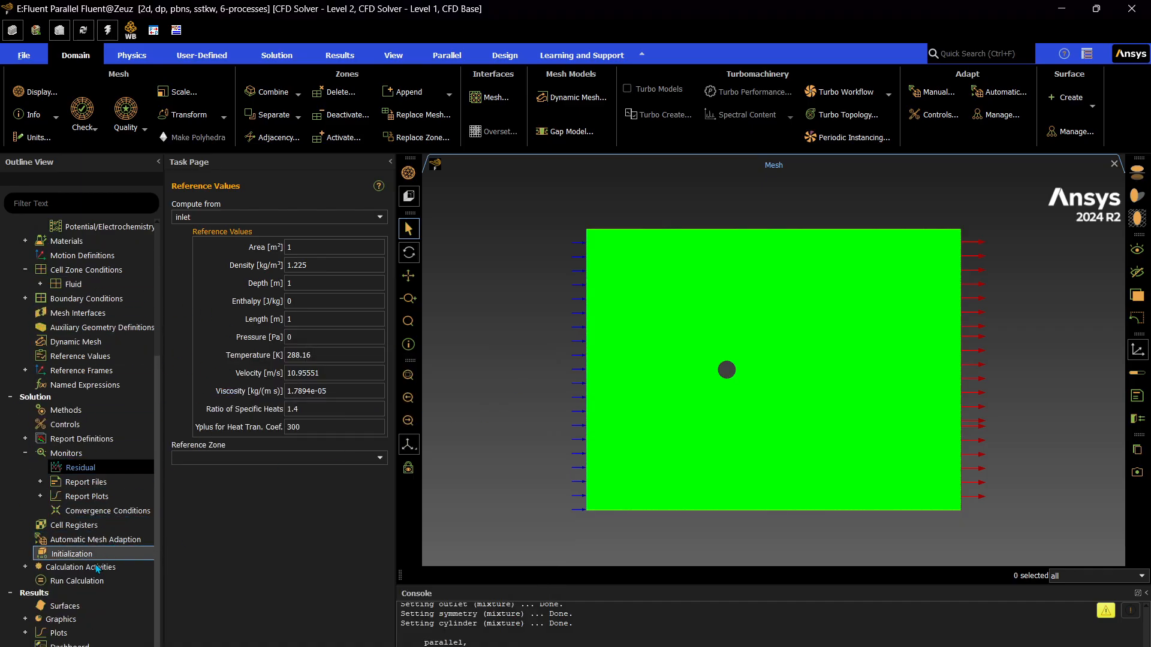
pyautogui.click(81, 555)
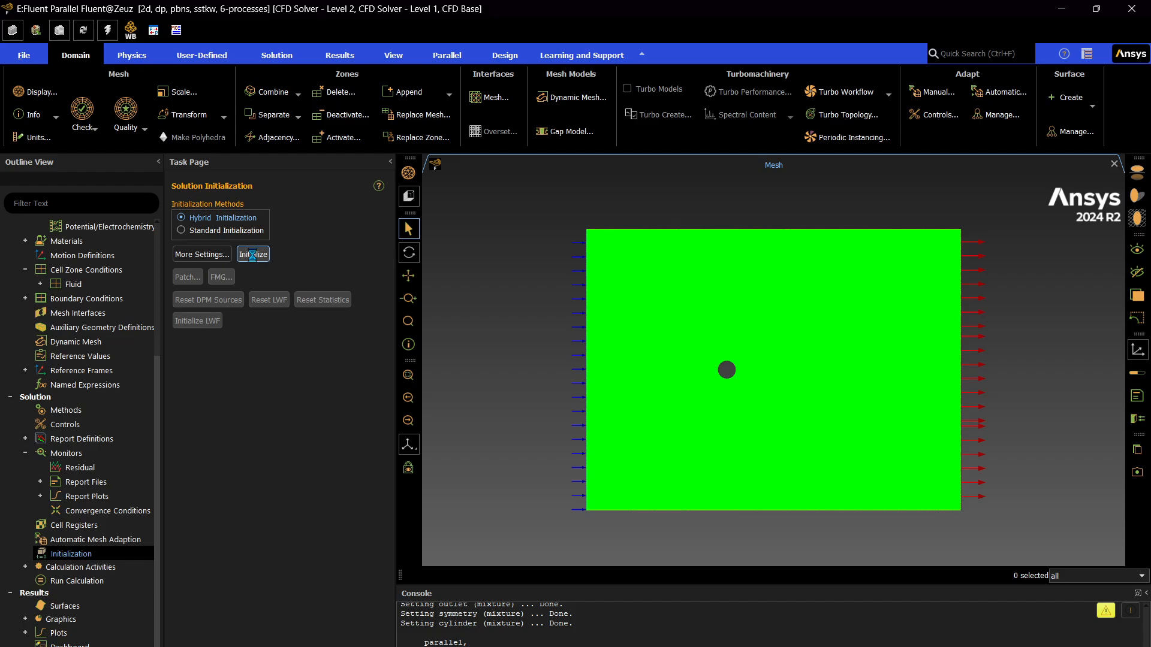
pyautogui.click(253, 256)
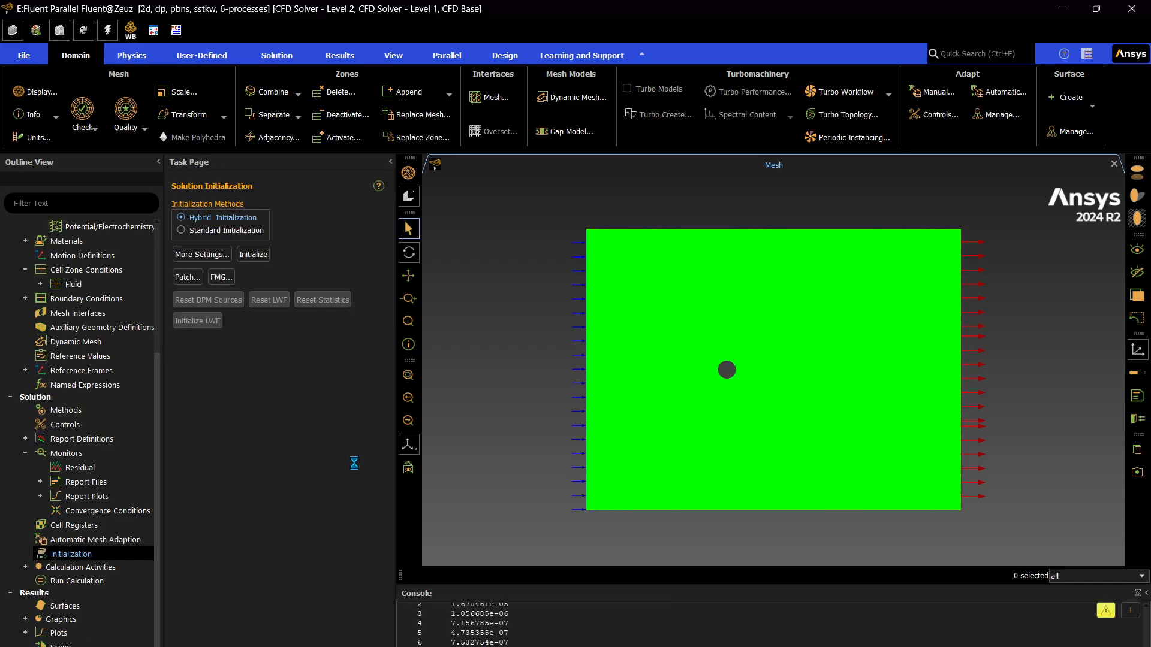
# Set the number of iterations to 1000 and start the calculation.
pyautogui.click(113, 583)
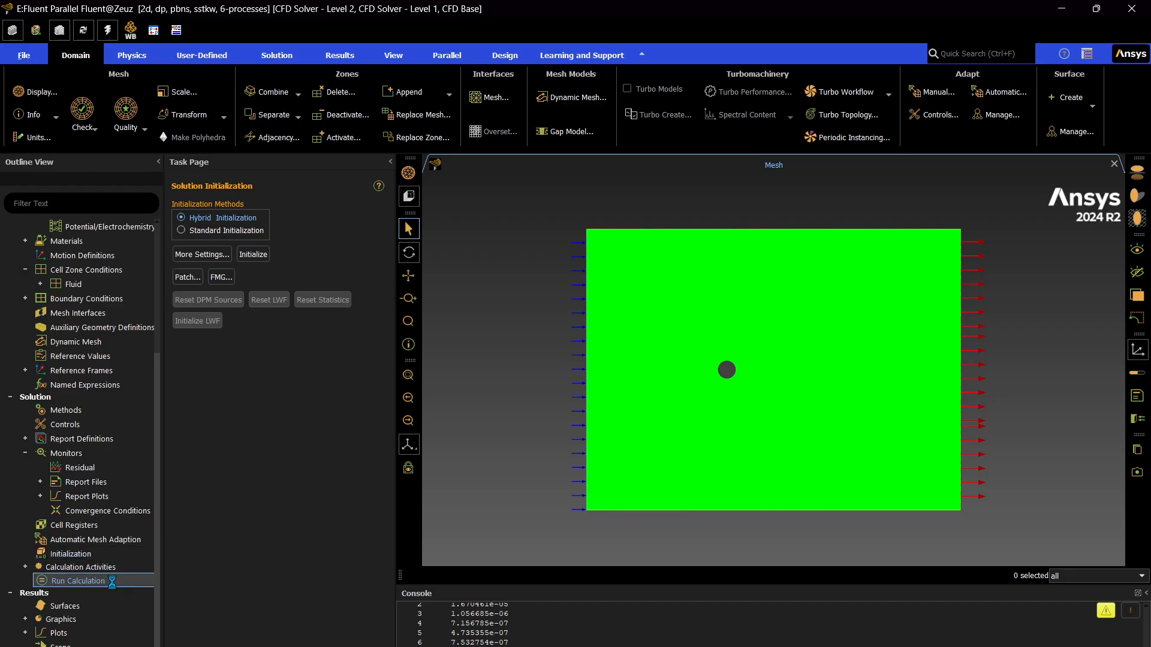
pyautogui.click(240, 353)
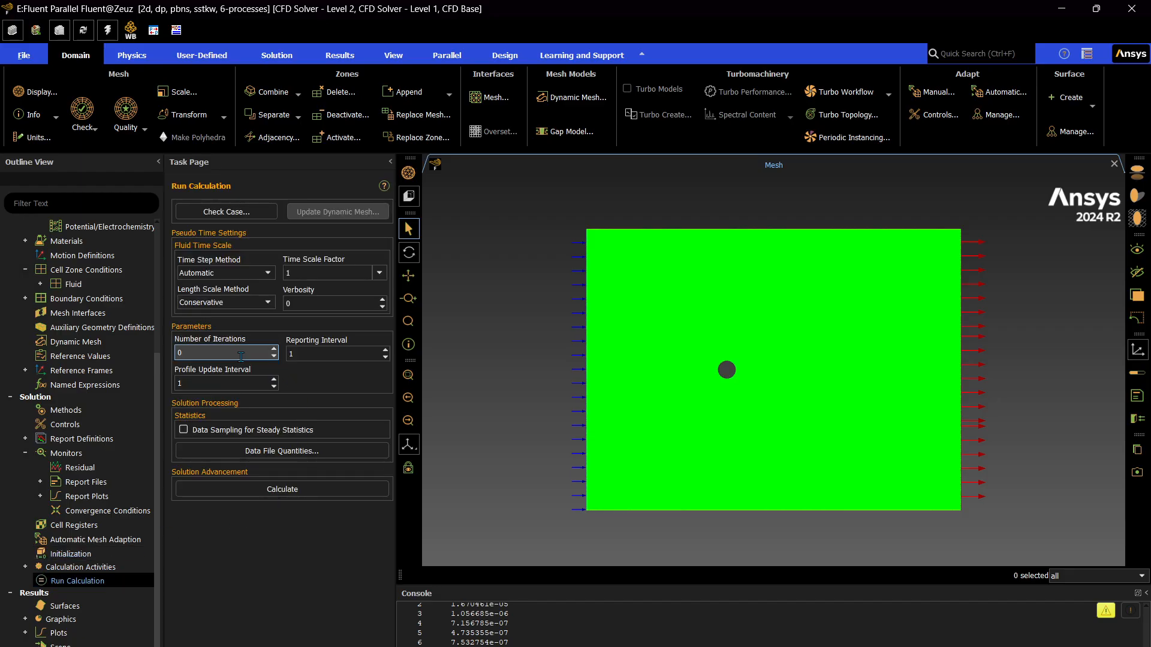
pyautogui.write('1000')
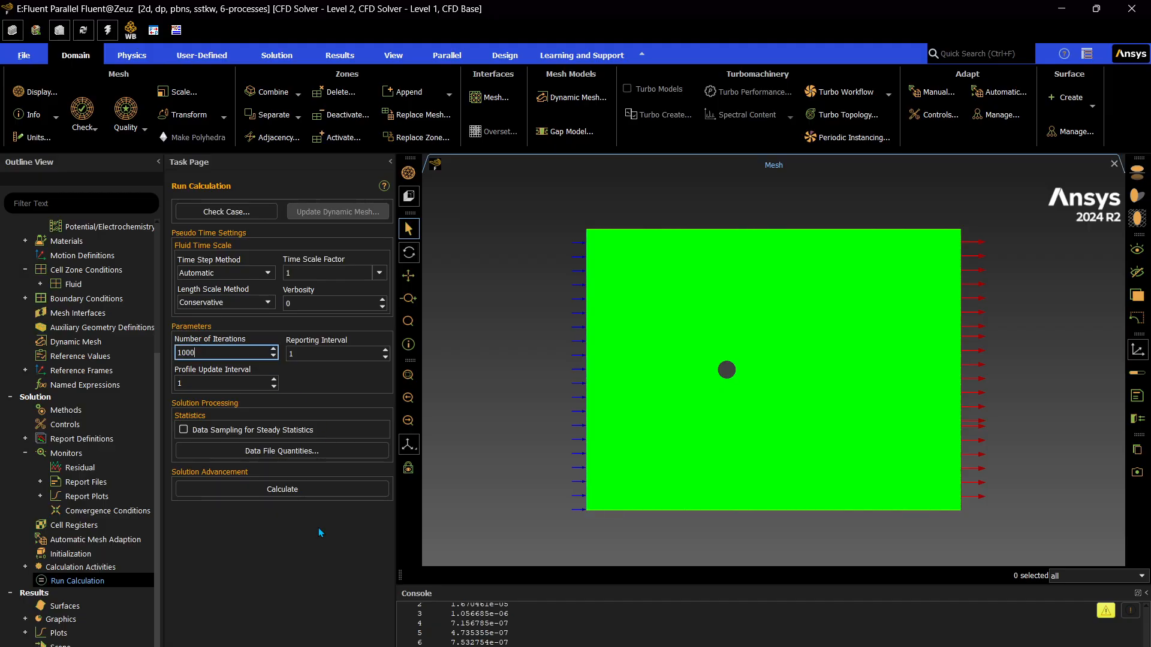
pyautogui.click(308, 489)
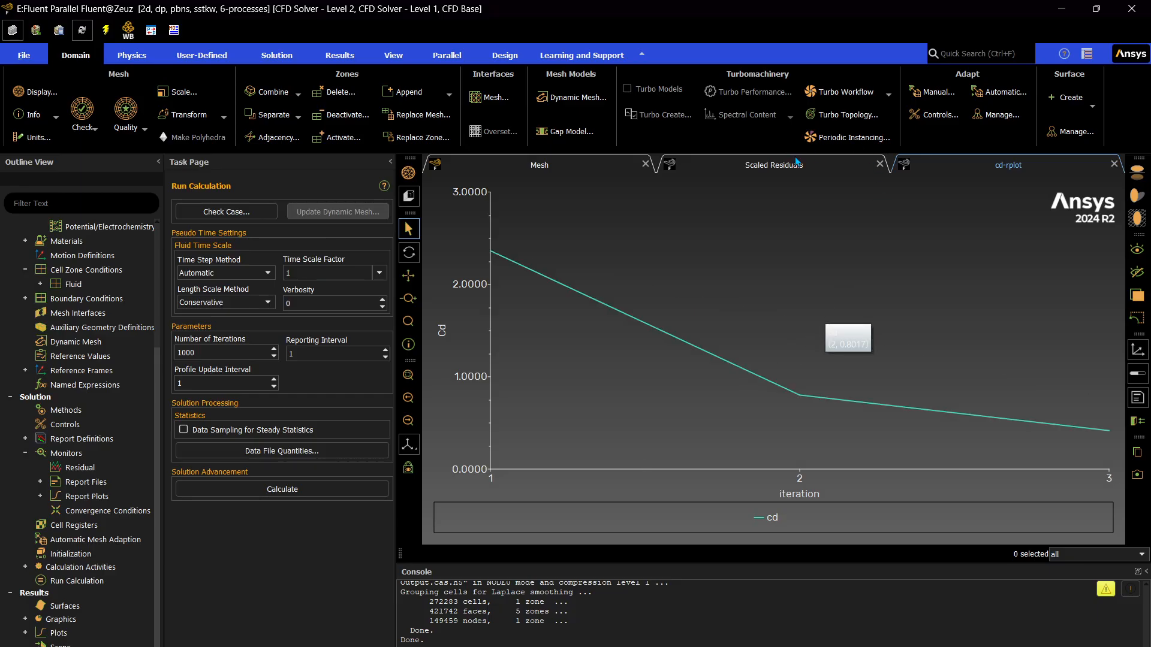
# Follow the scaled residuals plot until the calculation finishes and dismiss the completion notice.
pyautogui.click(786, 166)
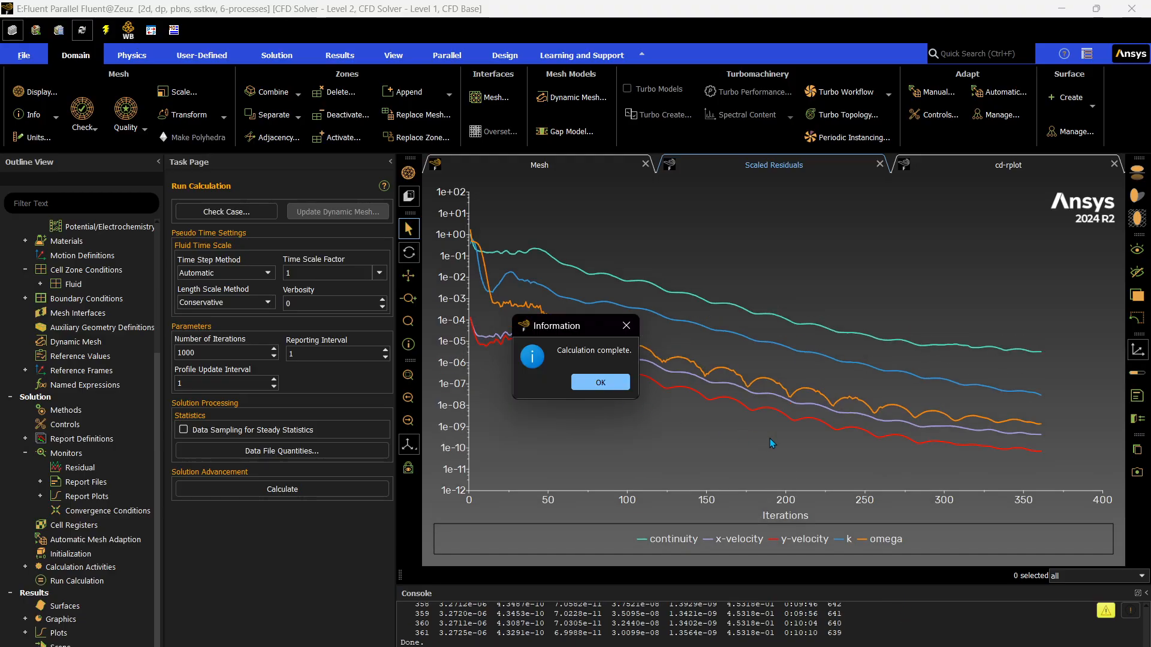
pyautogui.click(595, 380)
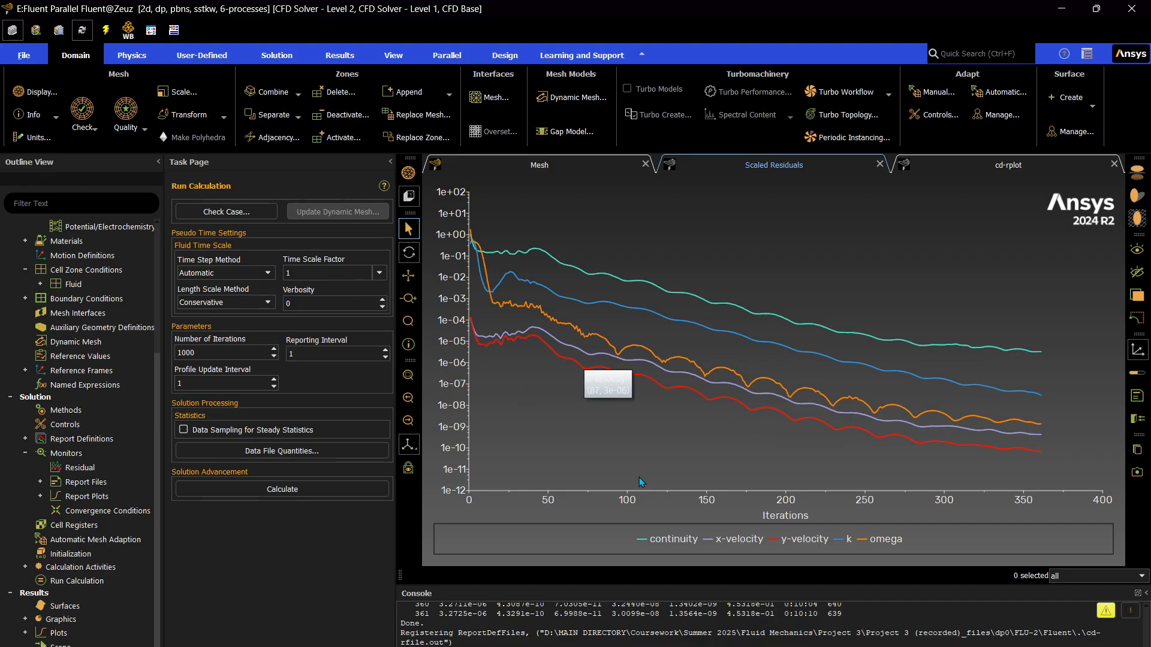
# Create a new contour plot in the results graphics and name it wall-y+.
pyautogui.scroll(-1, 60, 540)
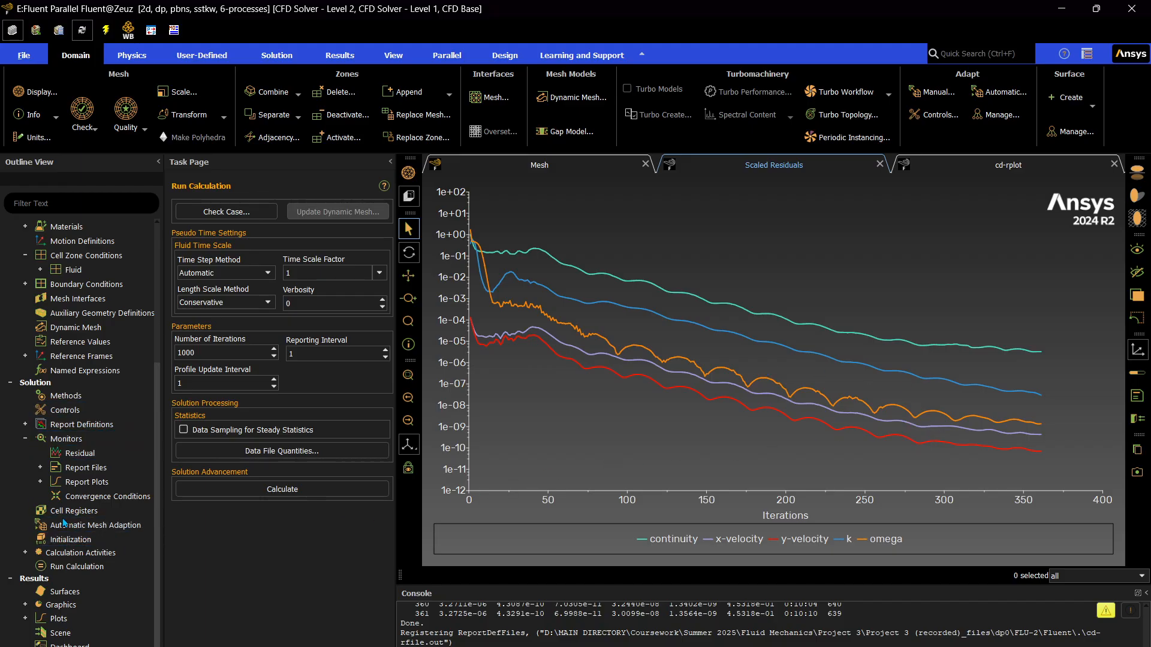
pyautogui.doubleClick(61, 605)
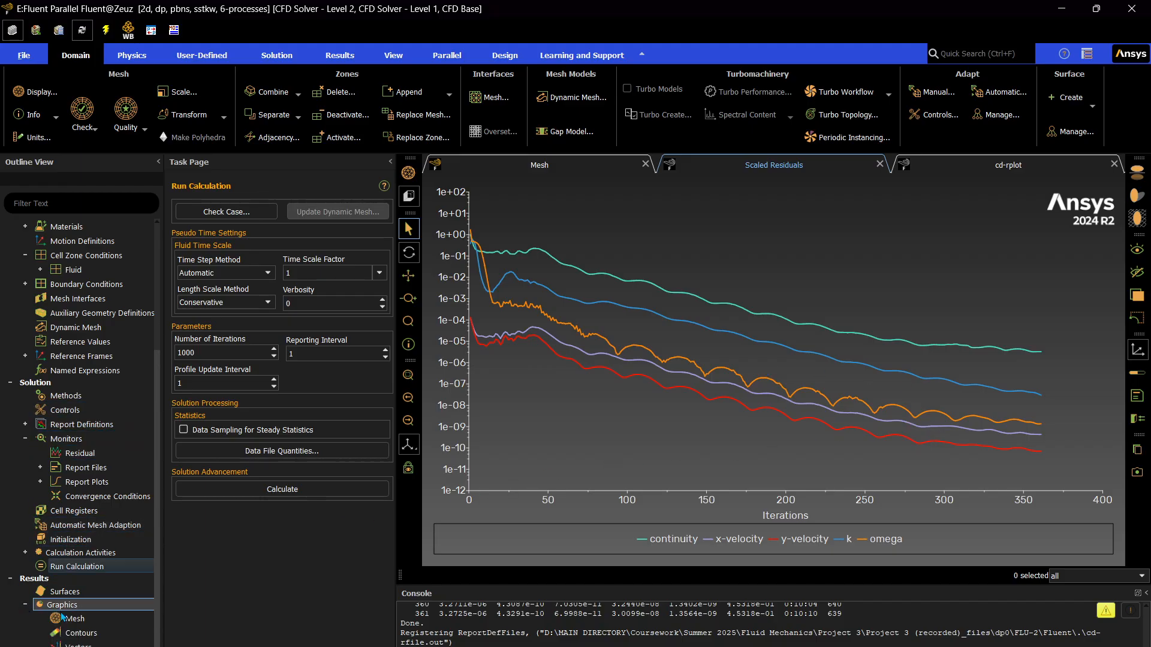
pyautogui.click(84, 634)
pyautogui.rightClick(91, 637)
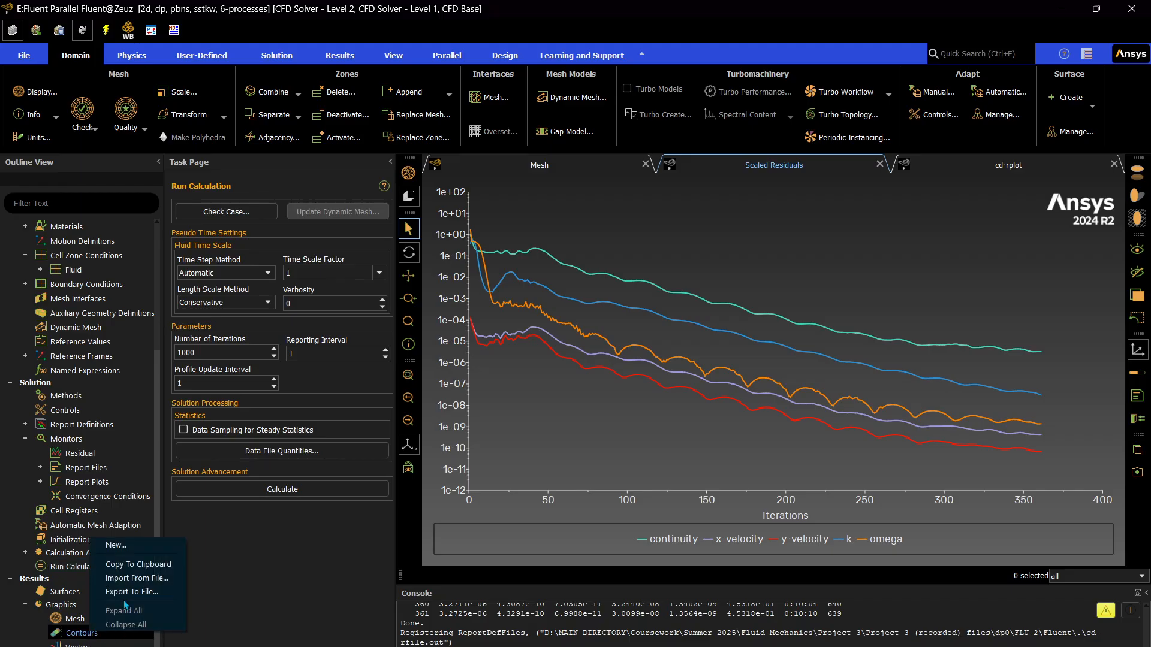
pyautogui.click(116, 545)
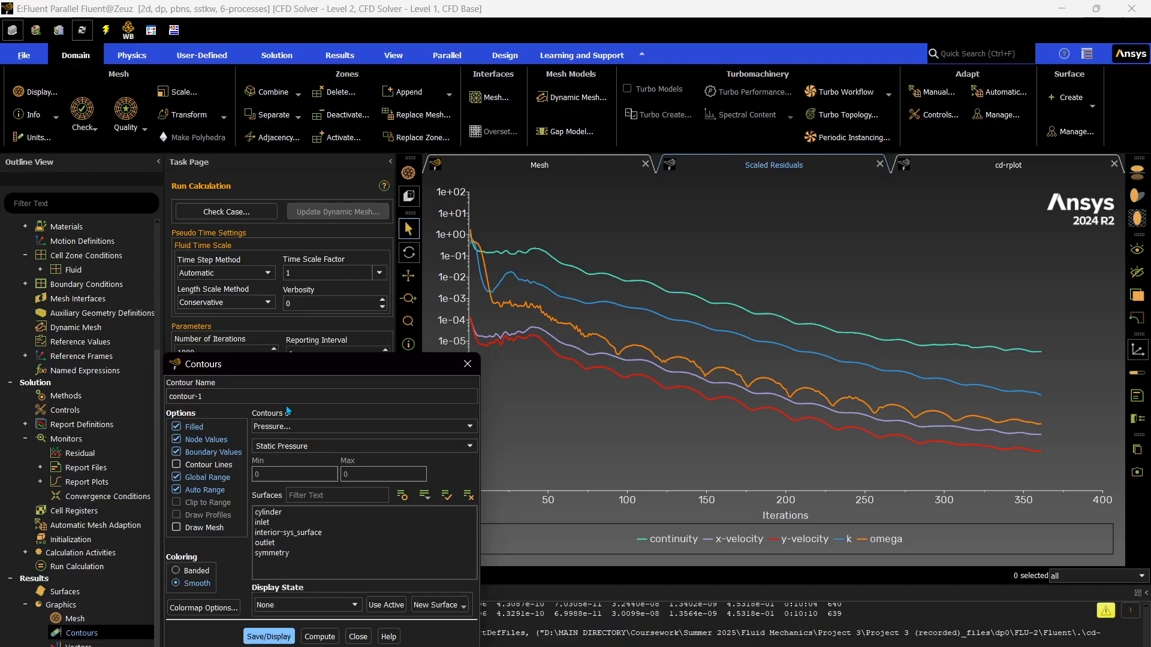
pyautogui.tripleClick(183, 396)
pyautogui.write('wall-')
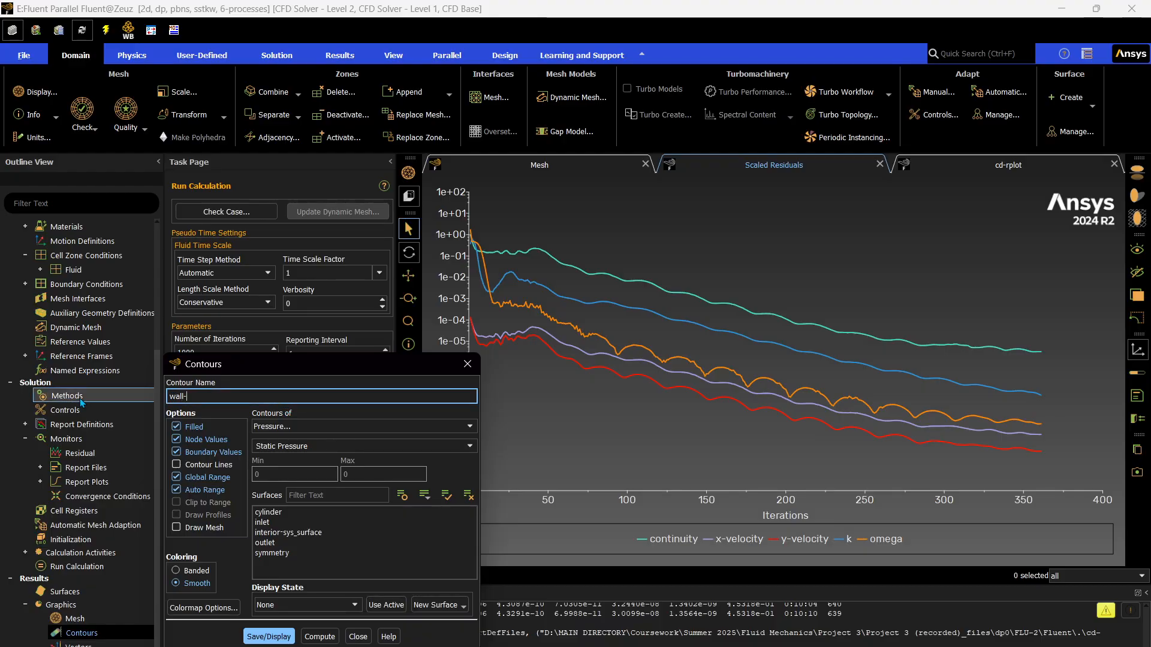
pyautogui.write('y+')
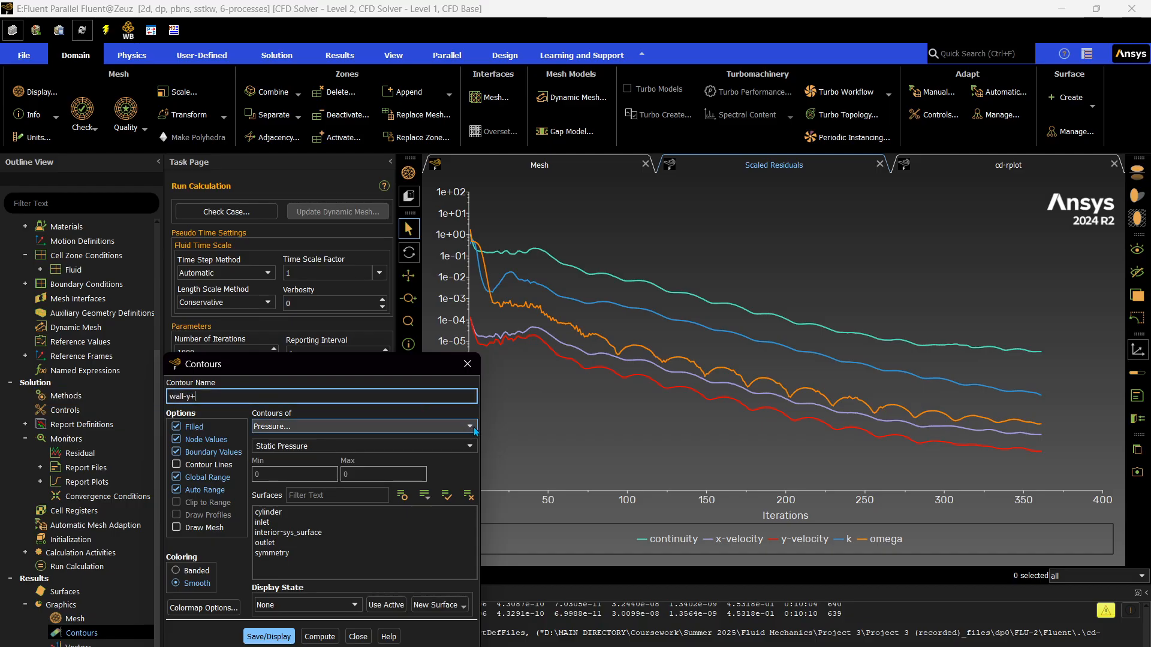
# Set the contour variable to Wall Yplus from the Turbulence category.
pyautogui.click(419, 426)
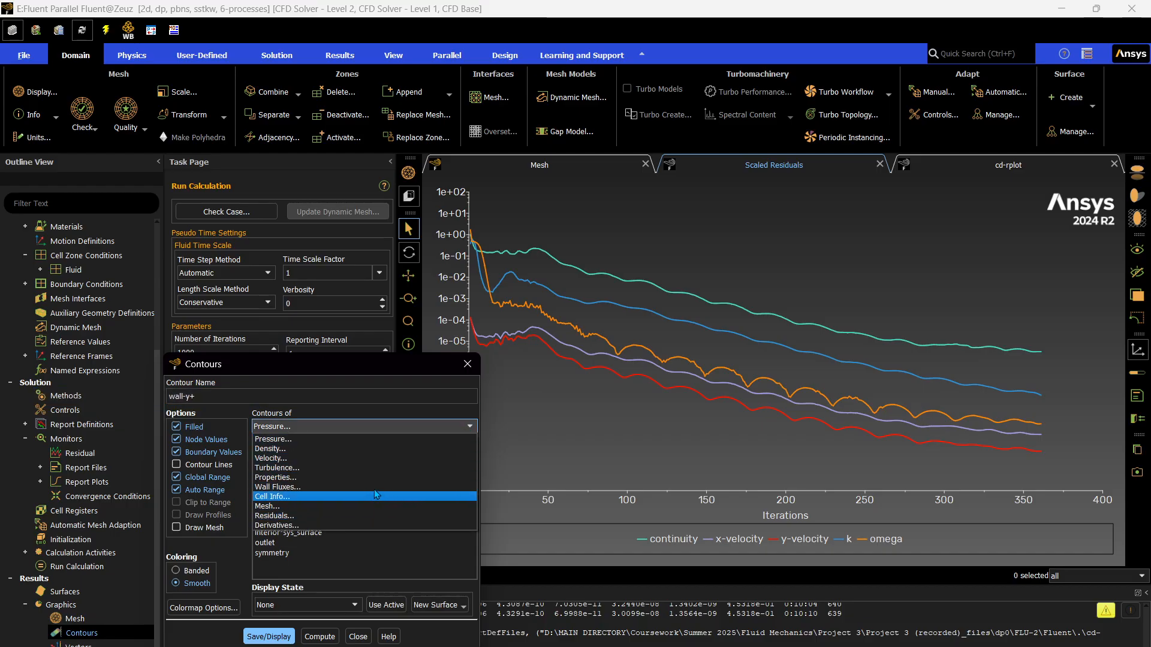
pyautogui.click(377, 467)
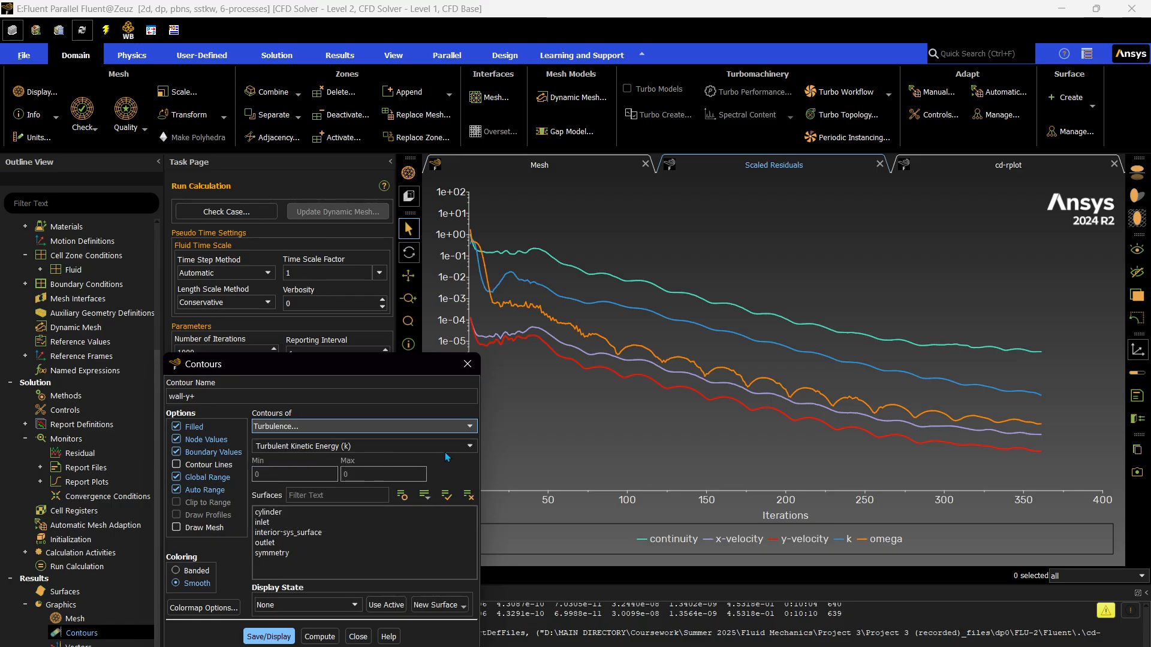
pyautogui.click(470, 447)
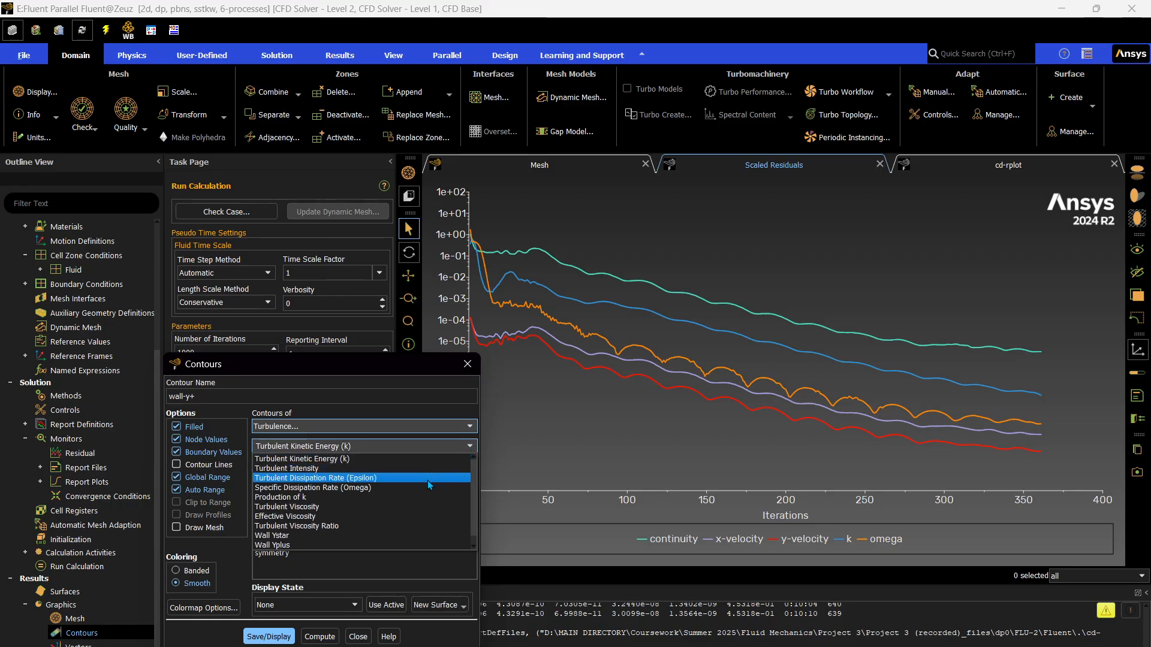
pyautogui.click(344, 544)
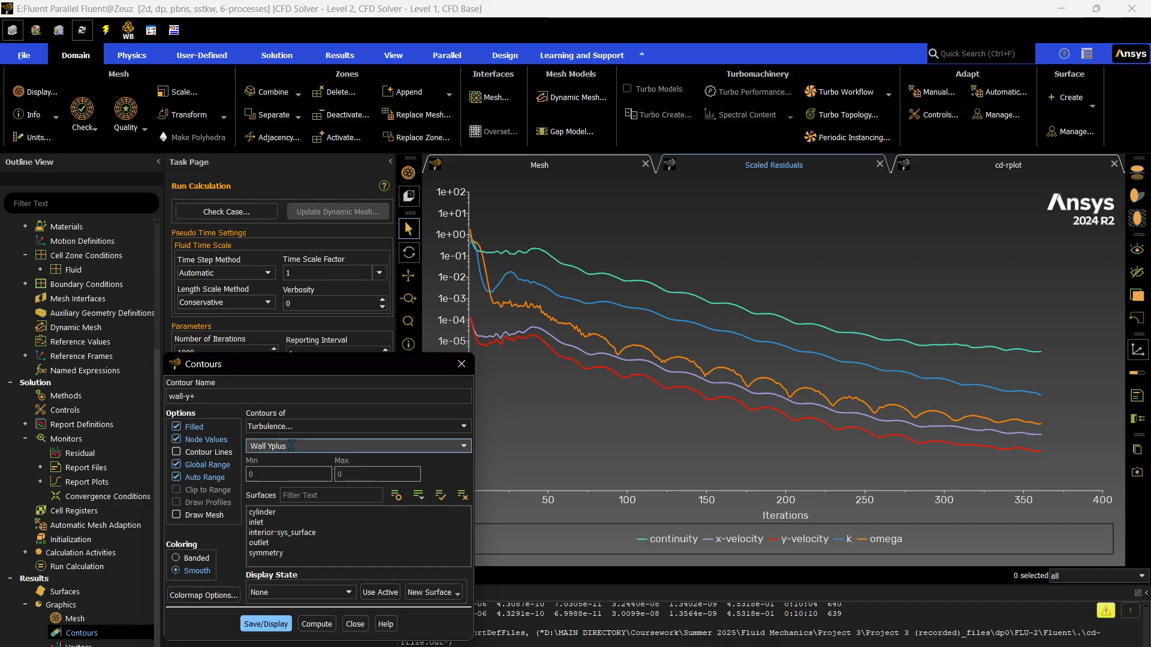
# Select only the cylinder surface for the wall-y+ contour, save and display it, and examine the contour around the cylinder.
pyautogui.click(267, 513)
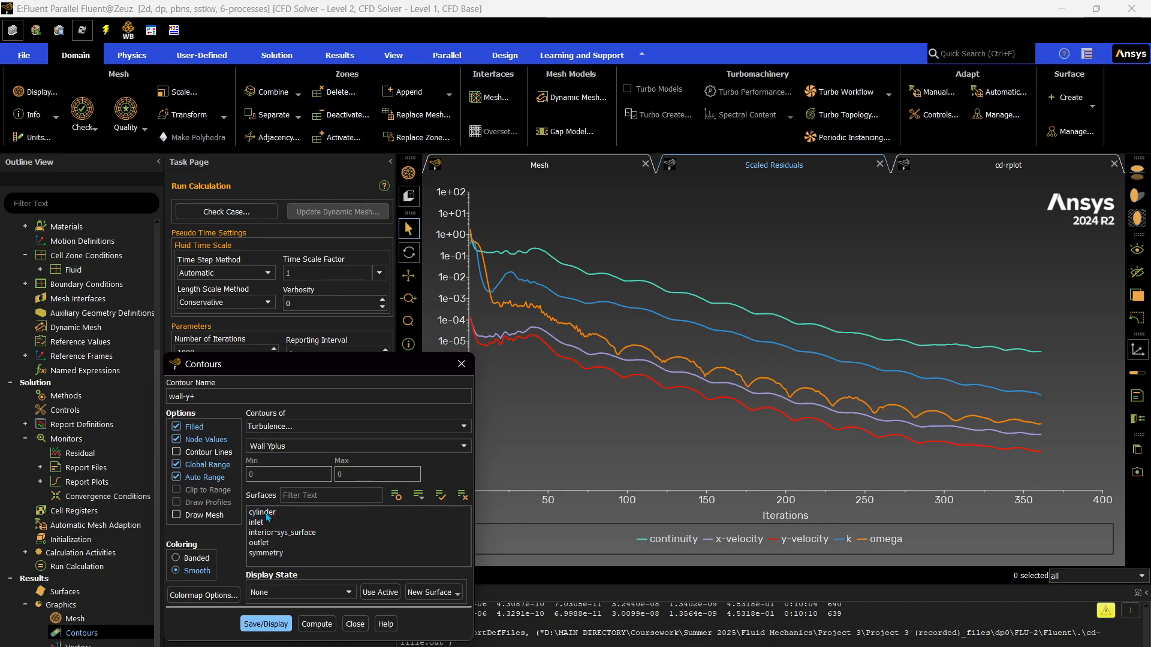
pyautogui.click(284, 553)
pyautogui.click(277, 512)
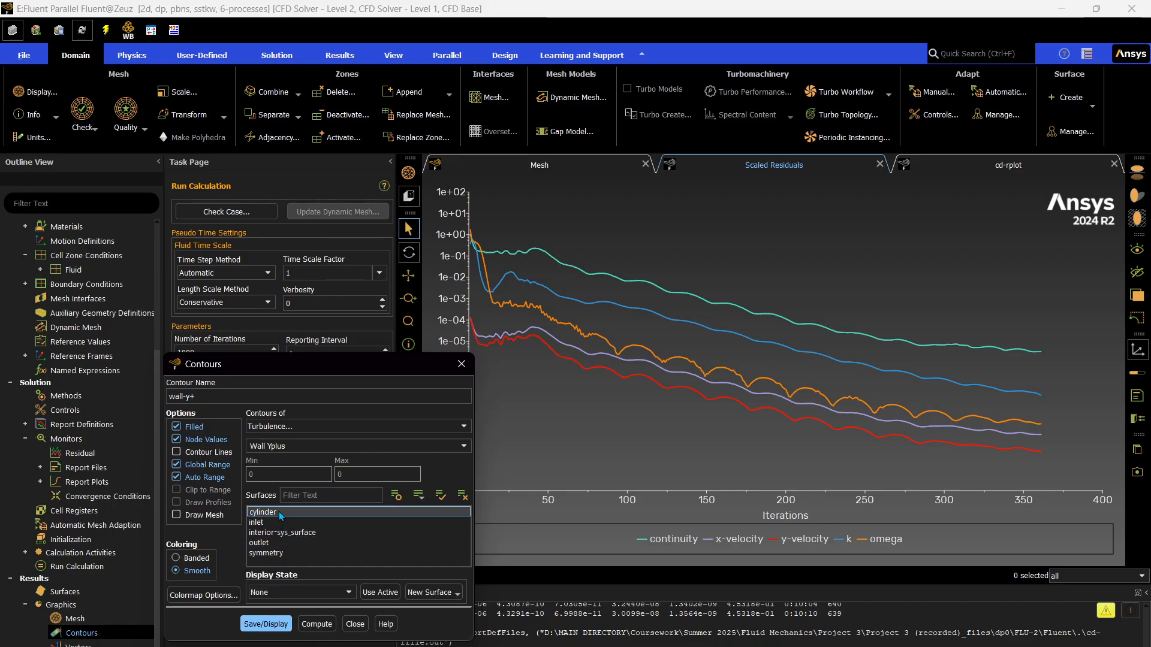
pyautogui.click(270, 624)
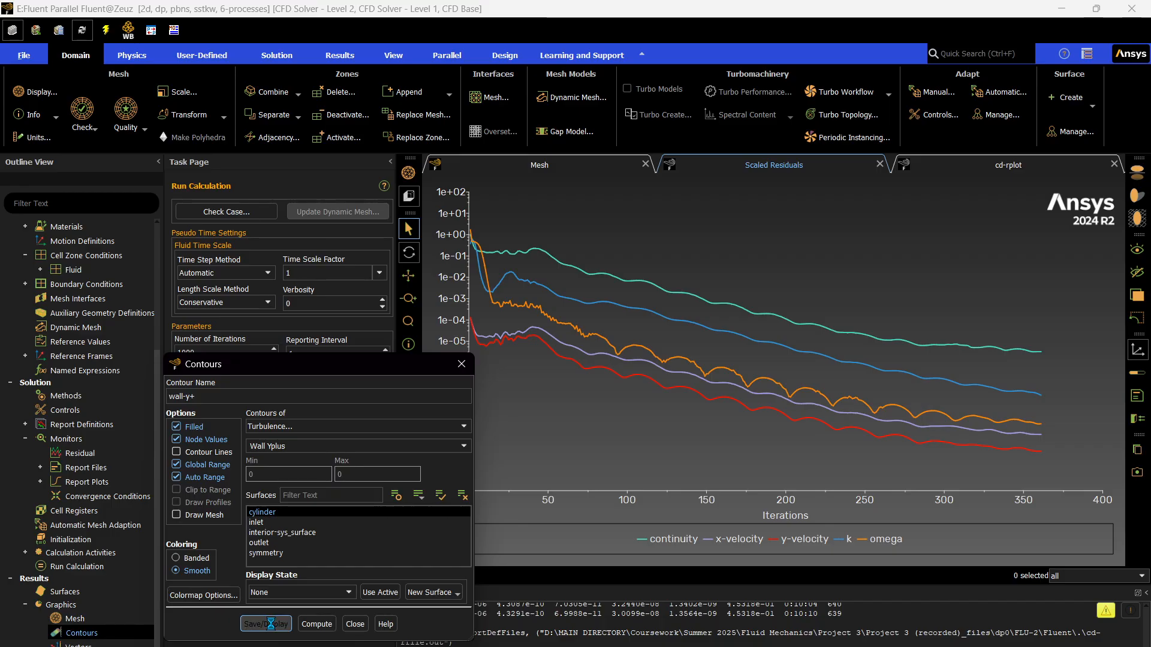
pyautogui.click(354, 624)
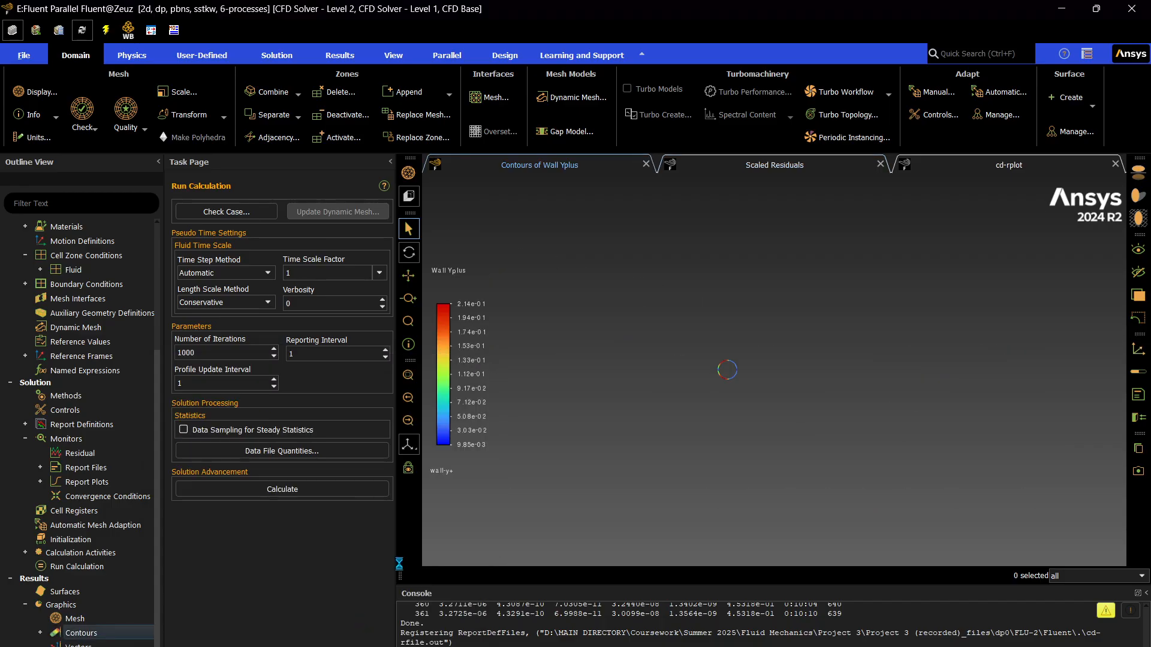
pyautogui.scroll(3, 710, 356)
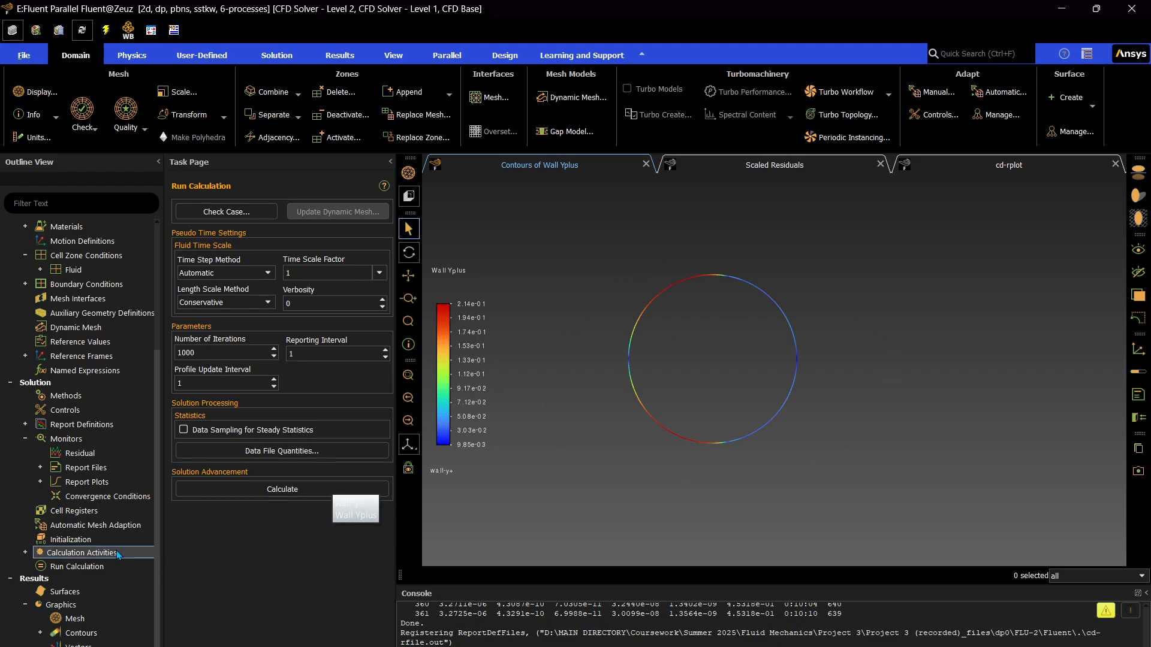
# Compute the cd report definition for the solved flow.
pyautogui.scroll(-1, 36, 420)
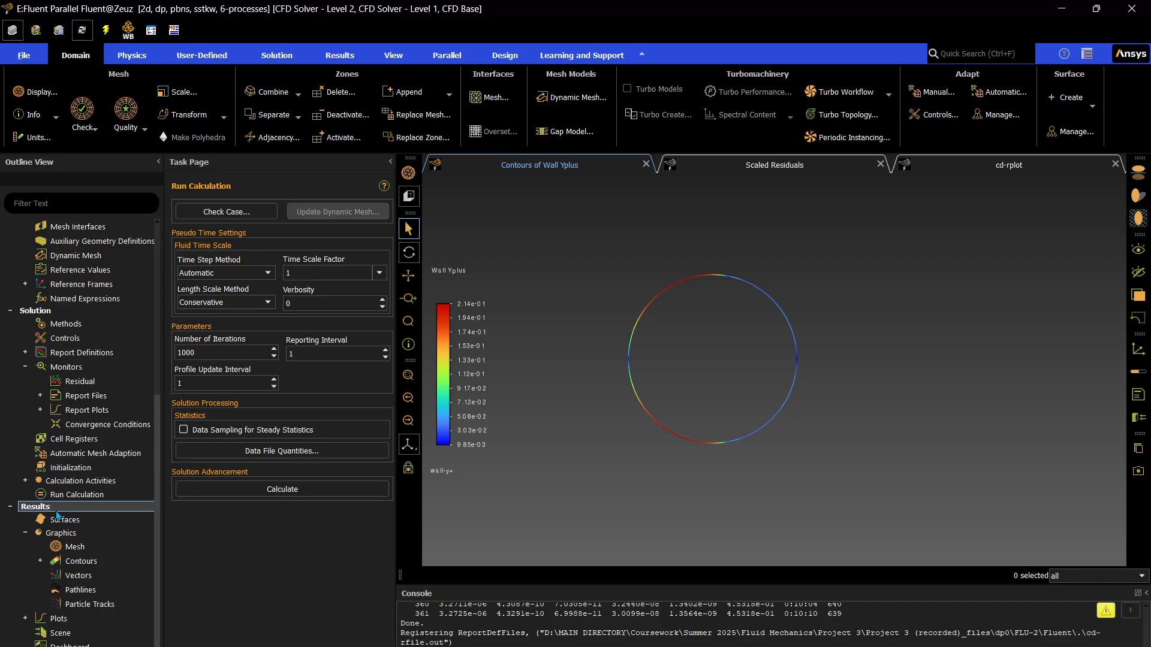
pyautogui.scroll(3, 58, 373)
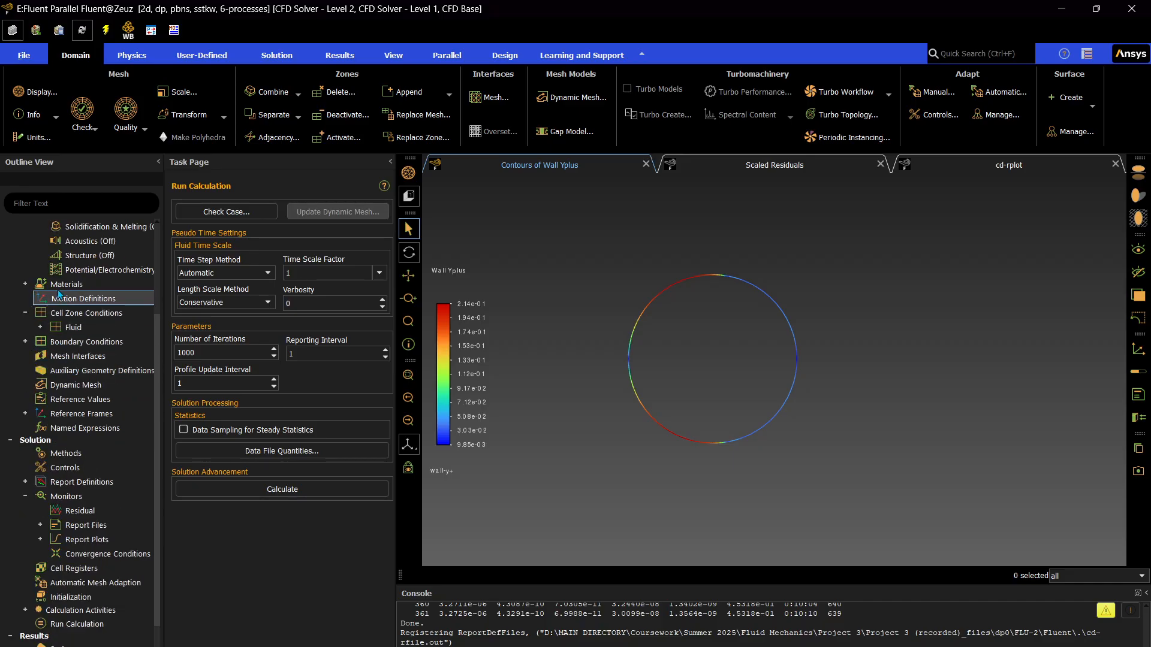
pyautogui.scroll(1, 51, 408)
pyautogui.click(26, 525)
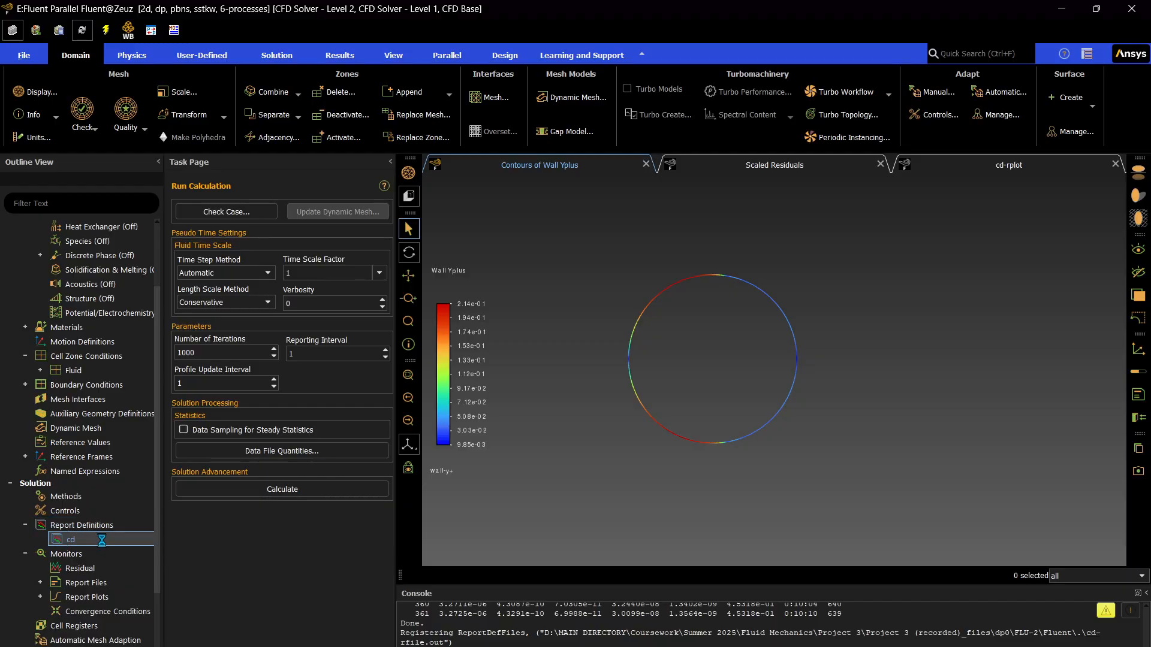
pyautogui.rightClick(101, 540)
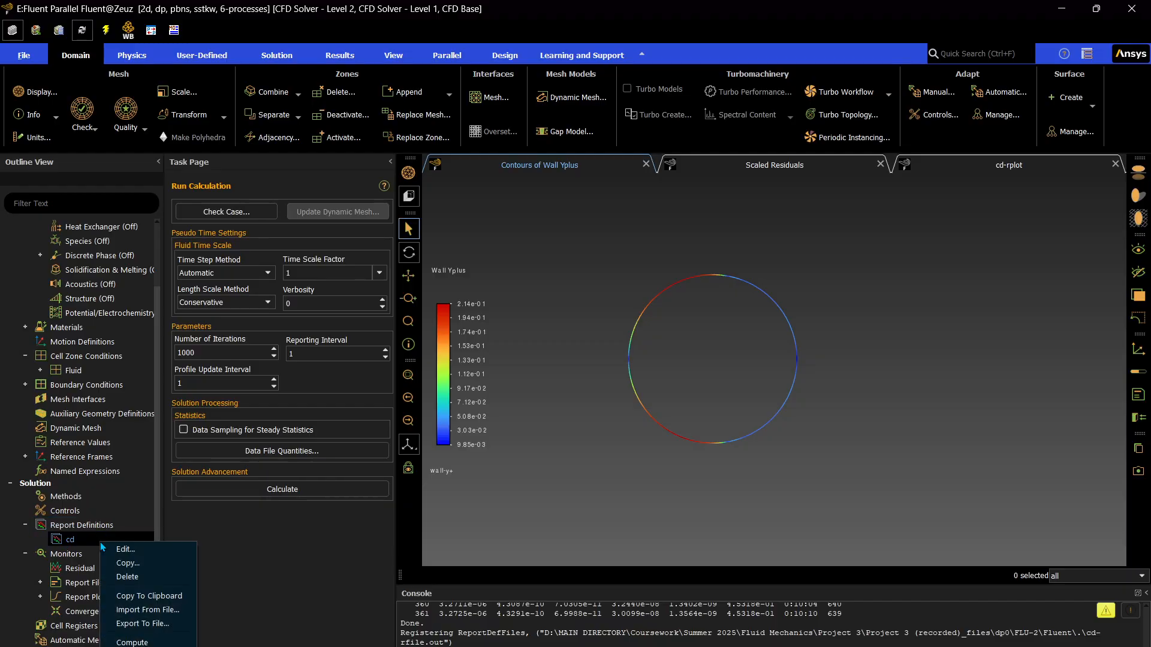
pyautogui.click(132, 643)
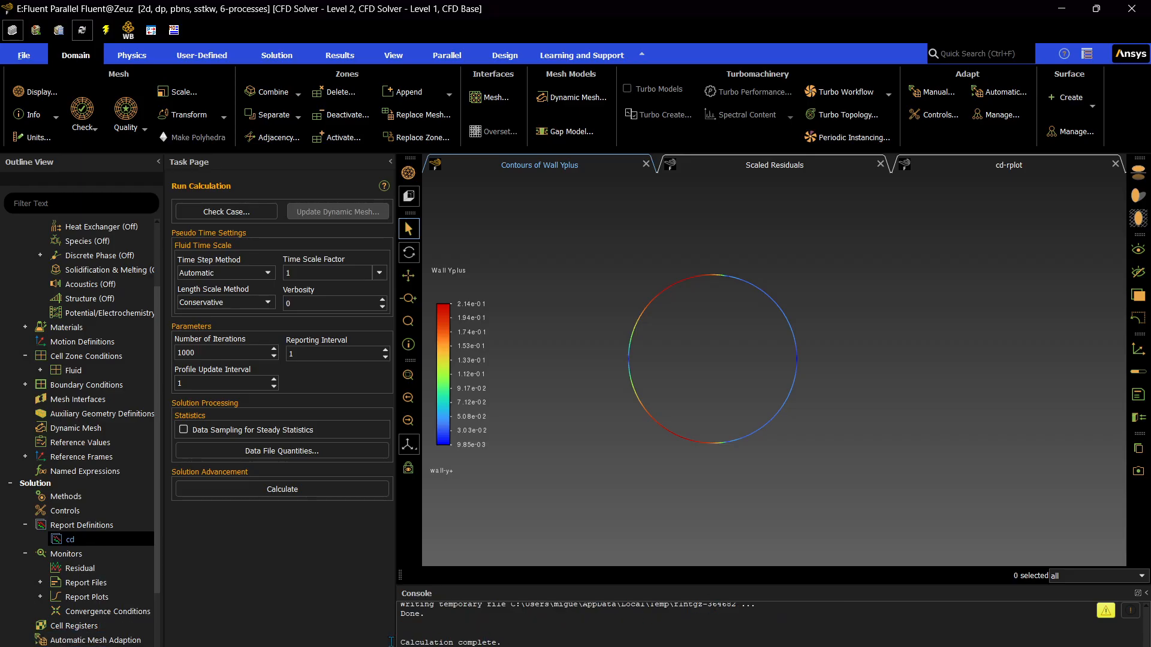
# Create a new solution XY plot and name it pressure-coeff.
pyautogui.scroll(-5, 96, 539)
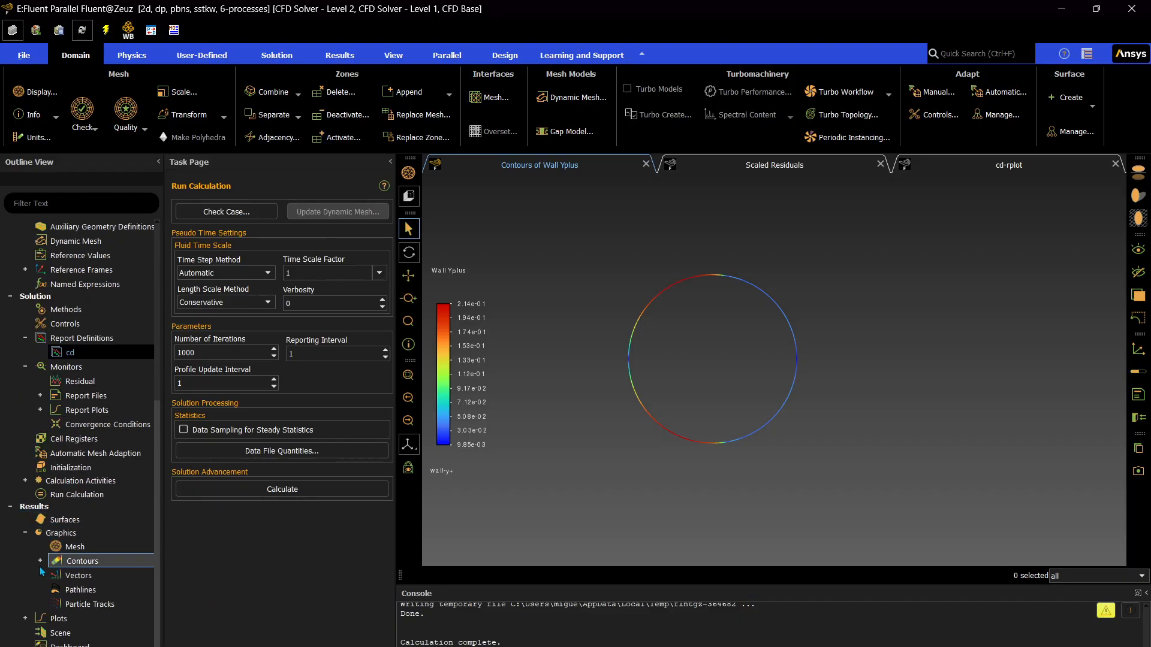
pyautogui.click(63, 533)
pyautogui.click(54, 624)
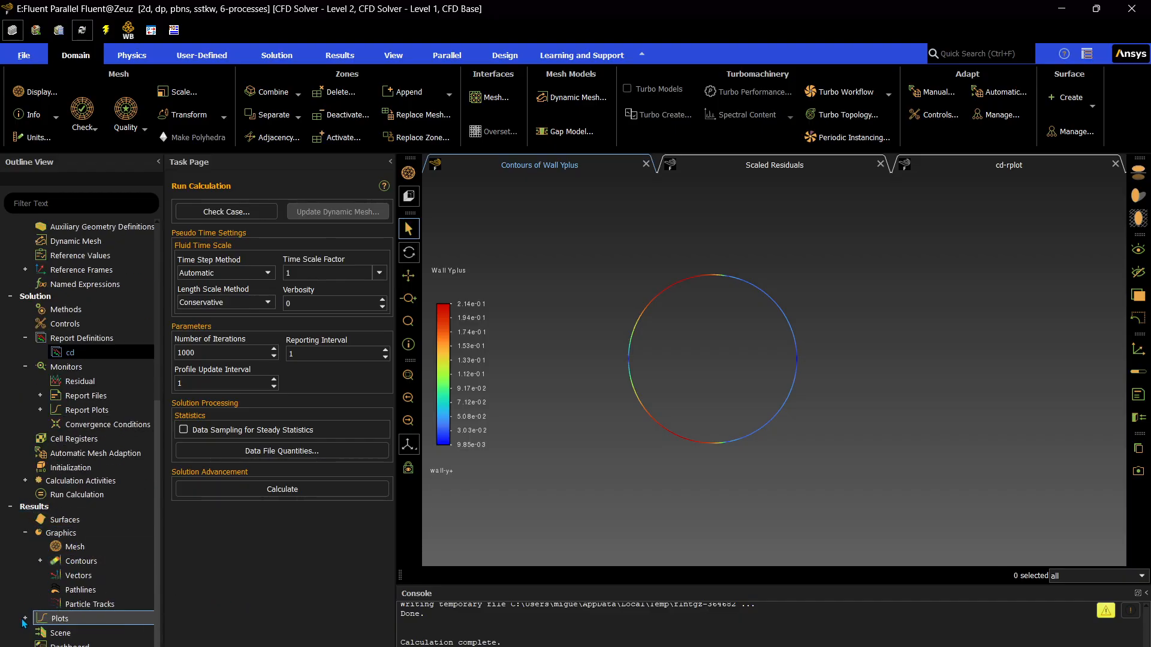
pyautogui.click(25, 619)
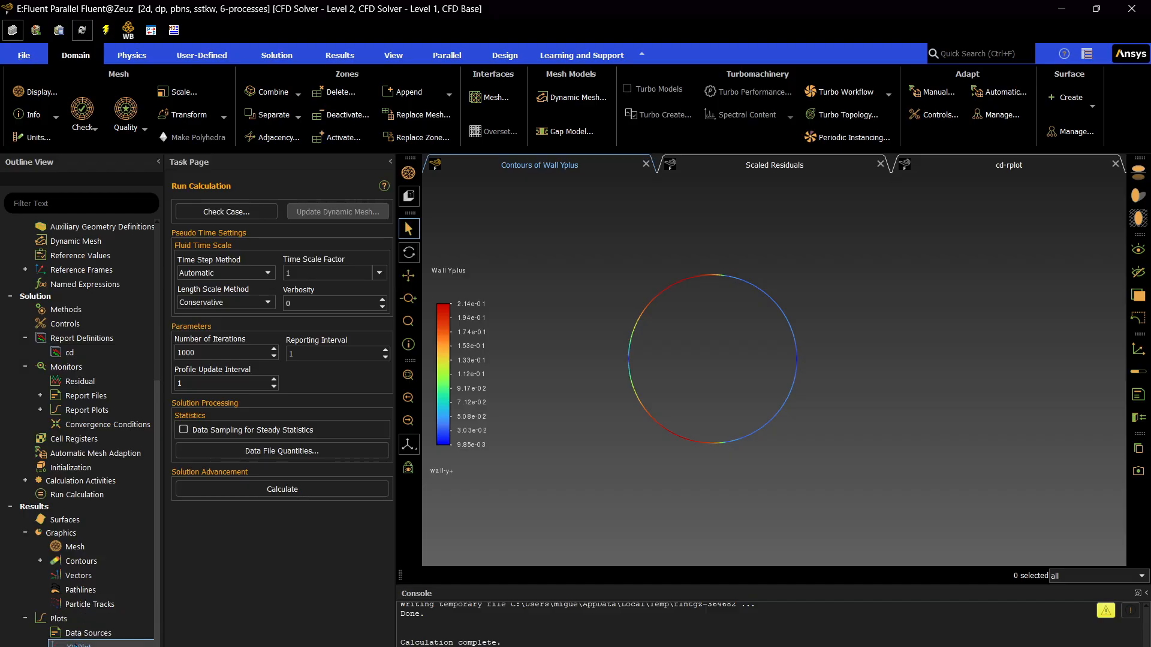
pyautogui.rightClick(74, 618)
pyautogui.click(106, 560)
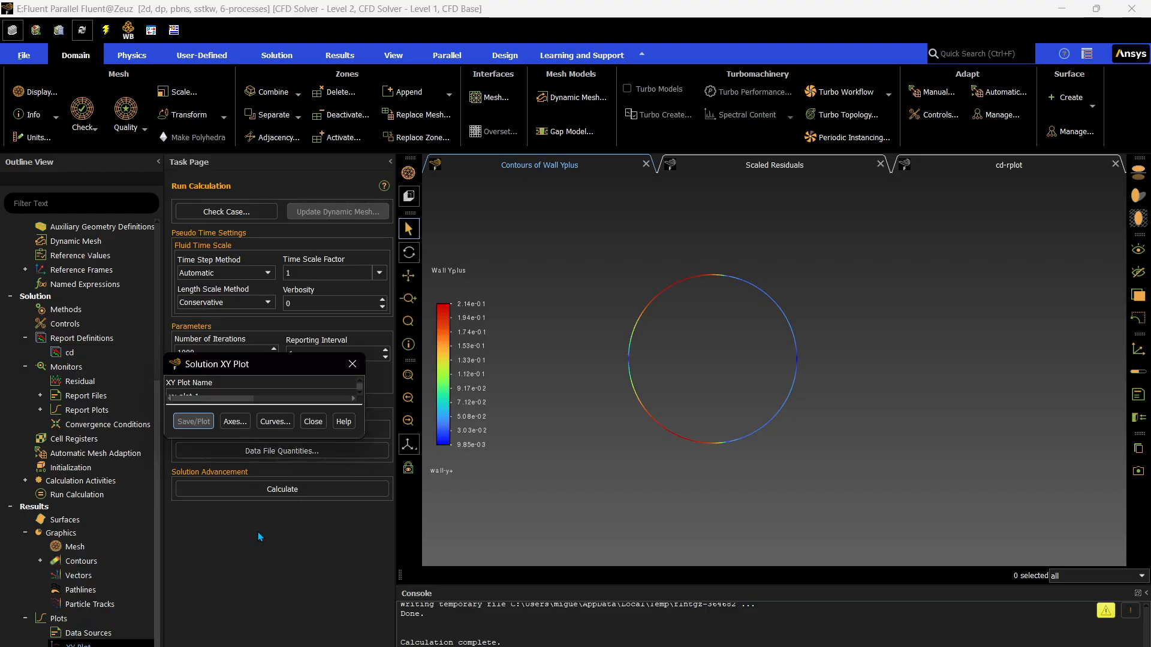
pyautogui.tripleClick(264, 394)
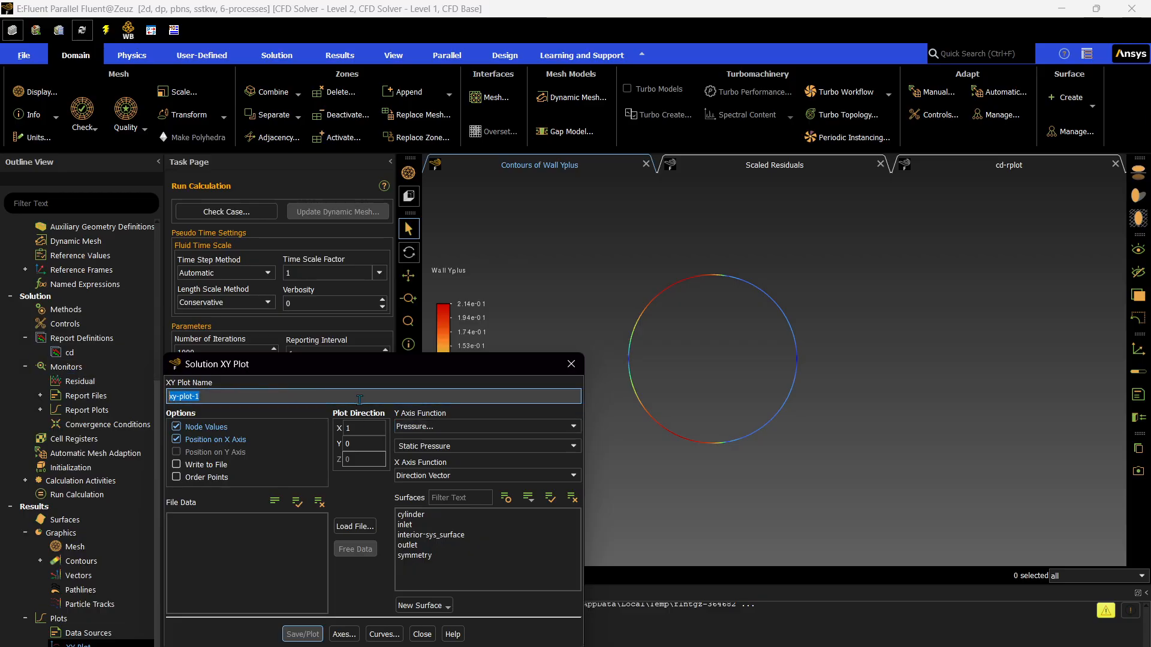
pyautogui.write('pressure-coeff')
# Plot Pressure Coefficient on the Y axis for the cylinder surface, save the plot and close its settings.
pyautogui.click(572, 446)
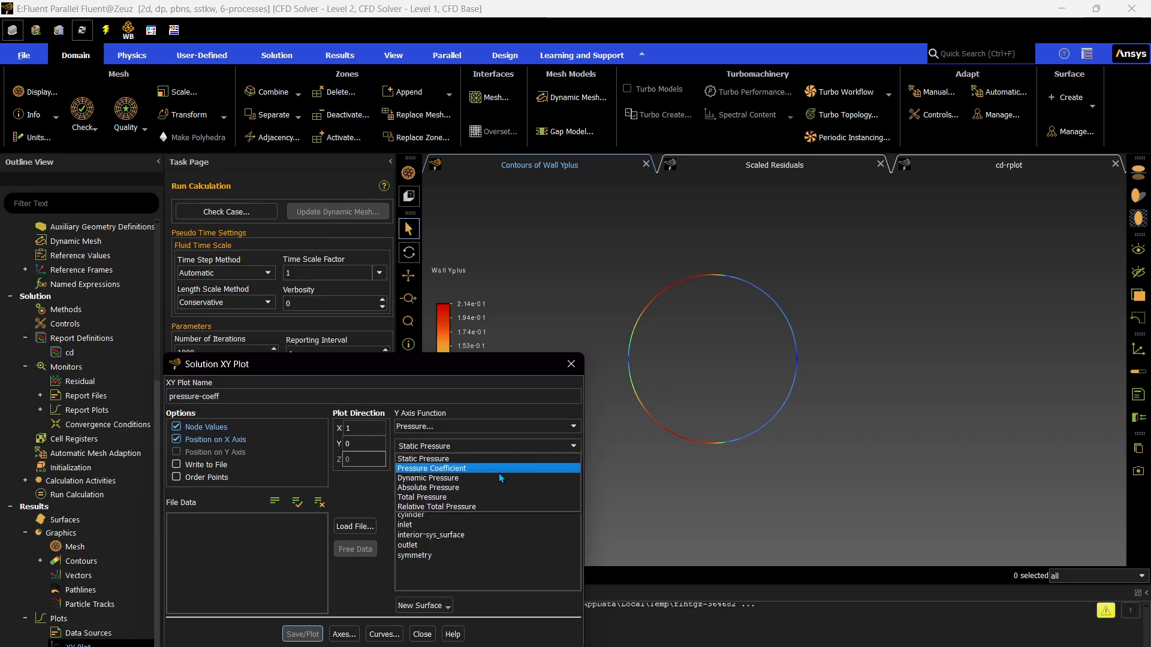
pyautogui.click(499, 469)
pyautogui.click(412, 514)
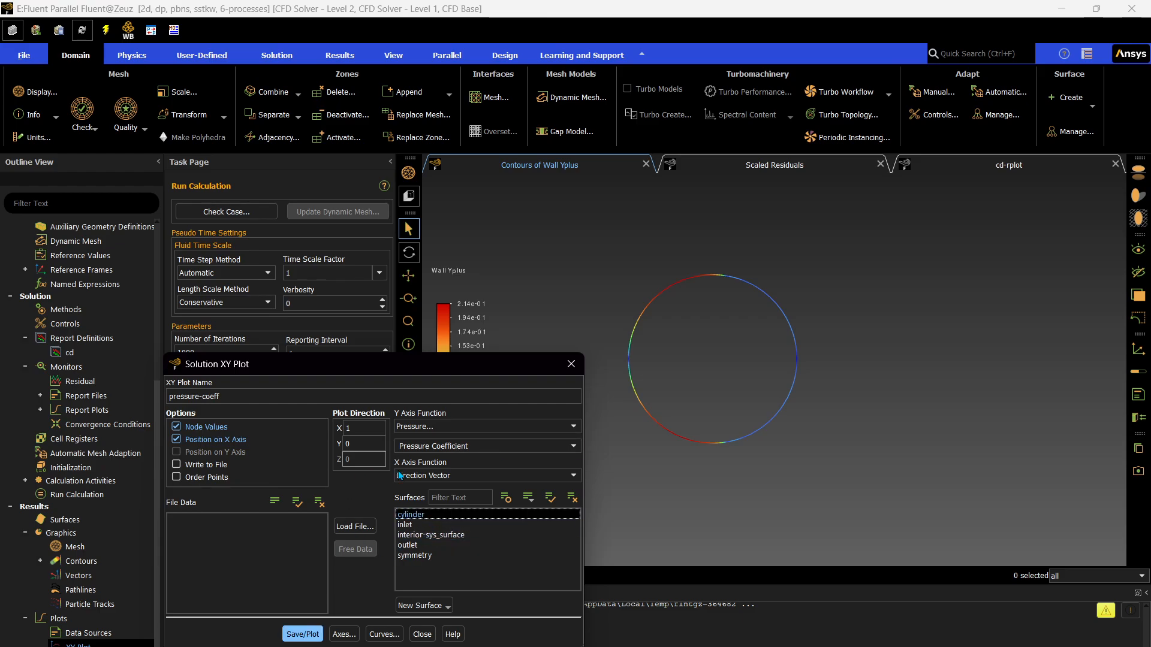
pyautogui.click(317, 629)
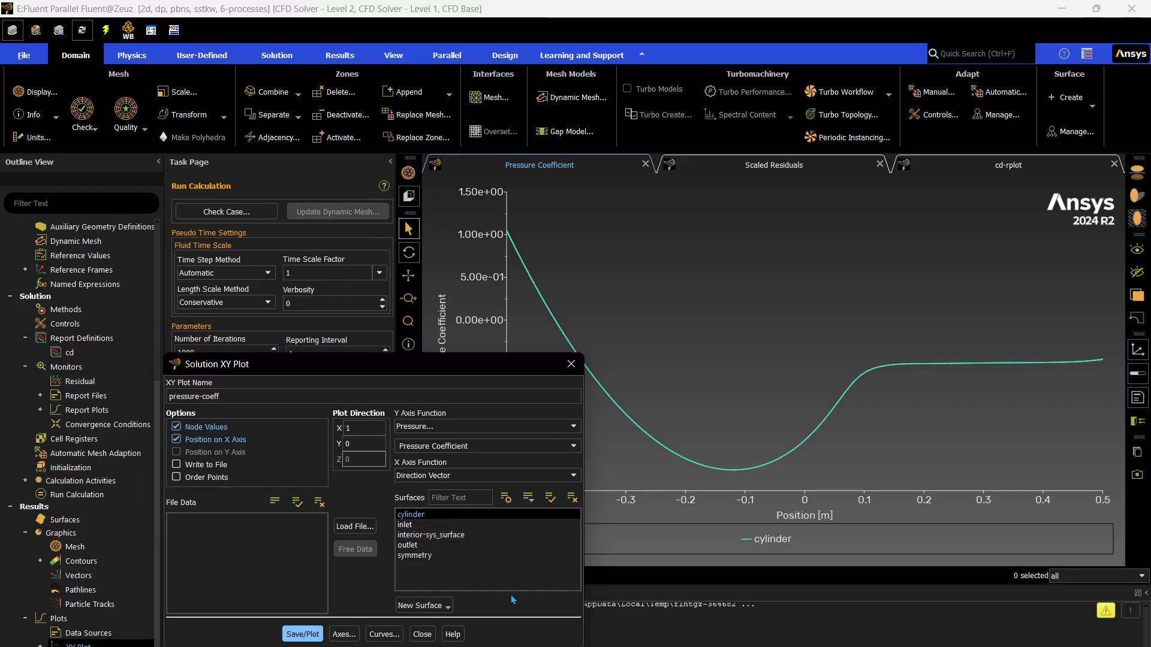
pyautogui.click(422, 634)
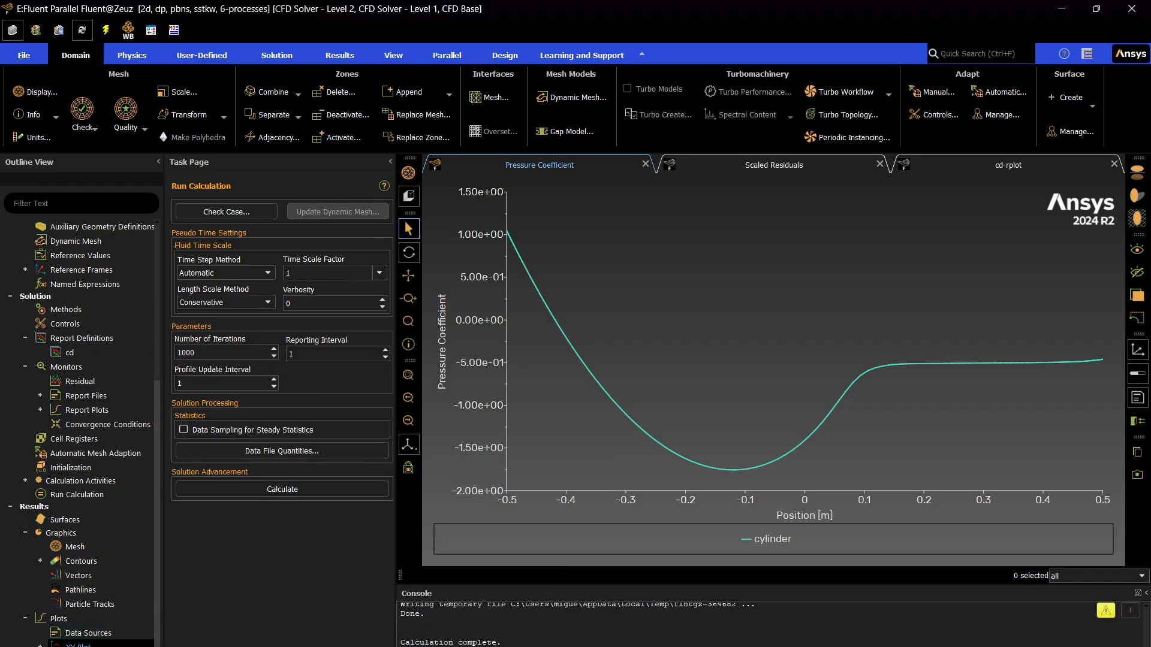
# Create another solution XY plot and name it velocity-over-surface.
pyautogui.rightClick(87, 643)
pyautogui.click(114, 558)
pyautogui.write('vel')
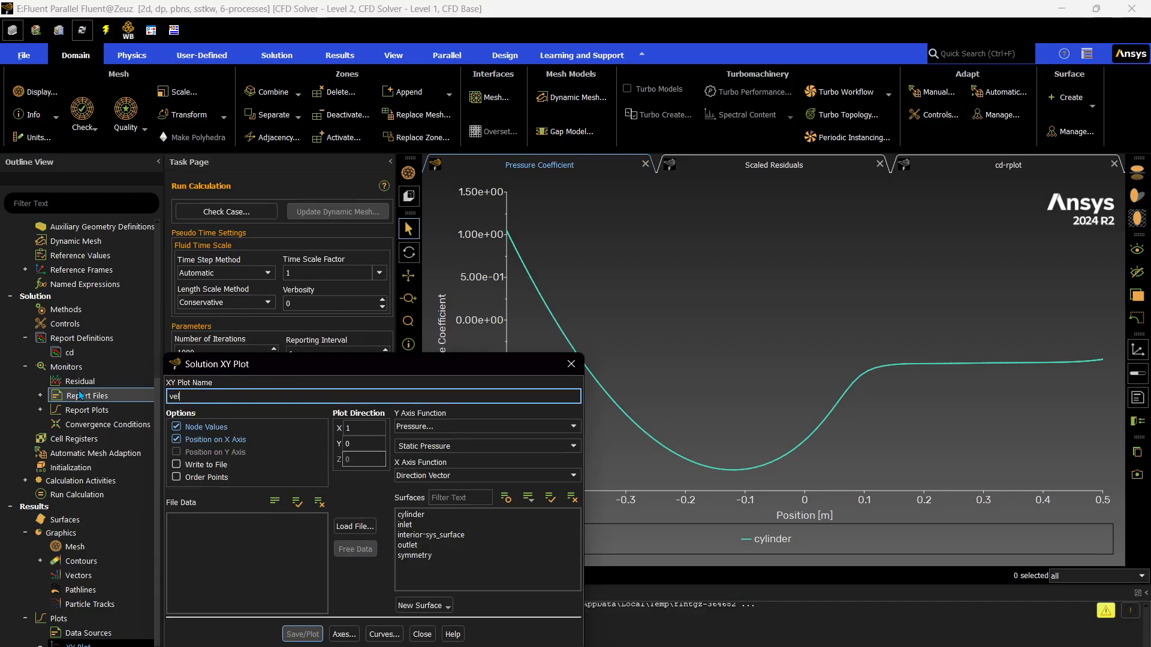
pyautogui.write('ocity-over-surface')
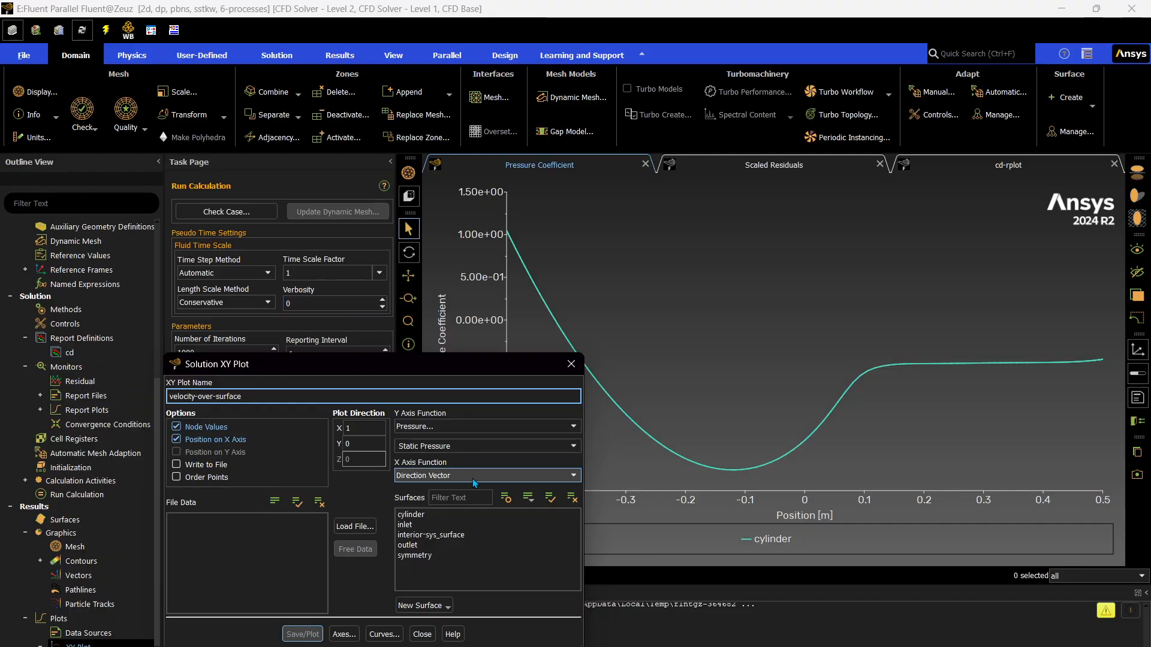
# Plot Velocity Magnitude on the Y axis for the cylinder surface, save the plot and close its settings.
pyautogui.click(504, 426)
pyautogui.click(444, 449)
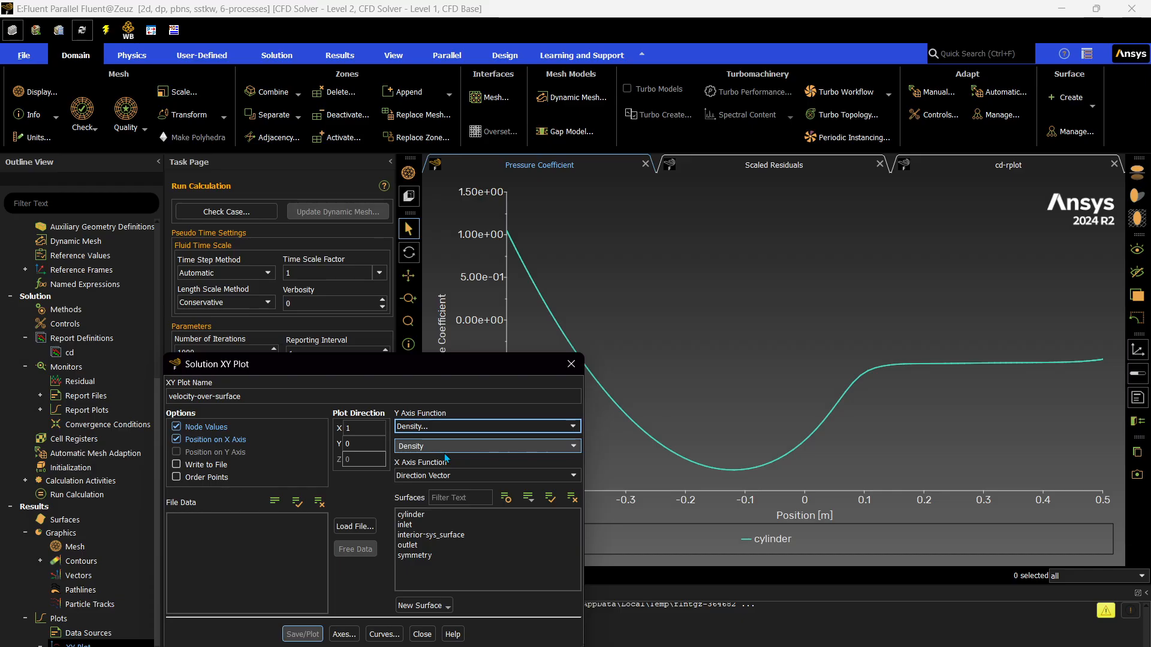
pyautogui.click(444, 426)
pyautogui.click(442, 458)
pyautogui.click(412, 515)
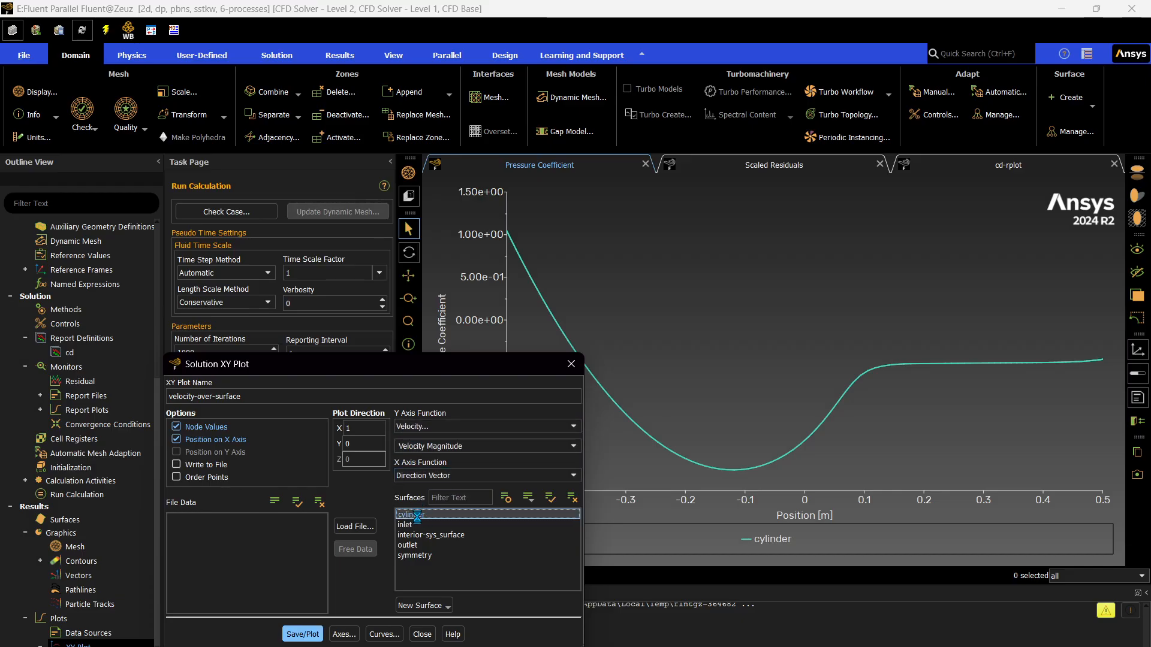
pyautogui.click(303, 634)
pyautogui.click(421, 634)
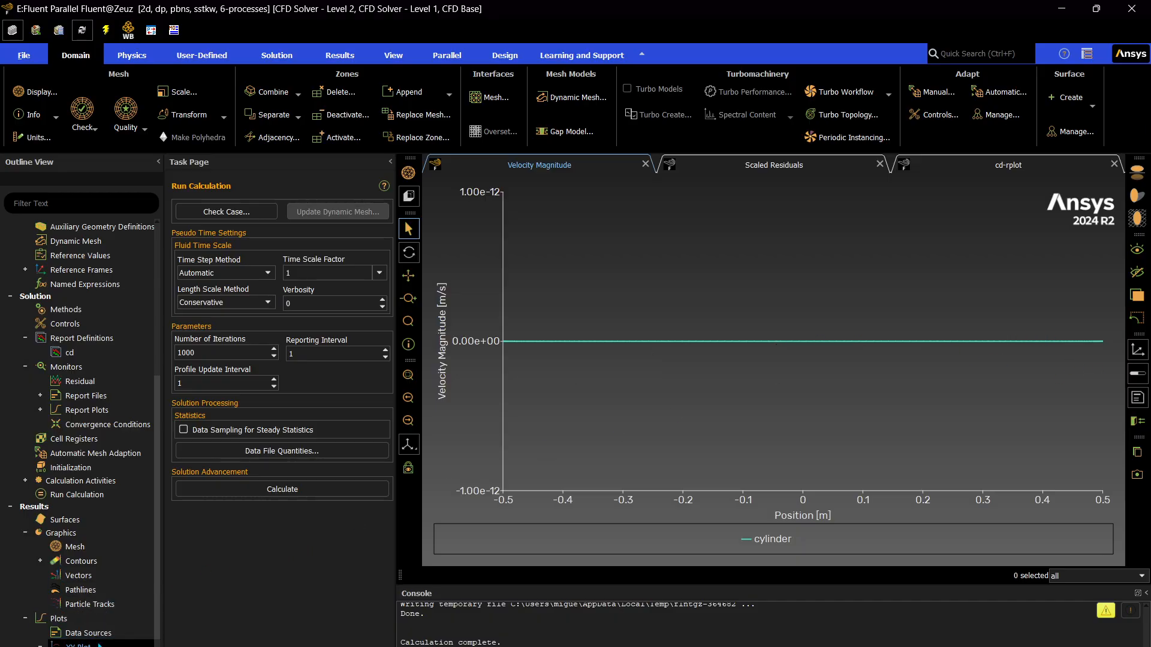
# Create a new contour and name it velocity-contour.
pyautogui.click(40, 562)
pyautogui.rightClick(100, 562)
pyautogui.click(121, 568)
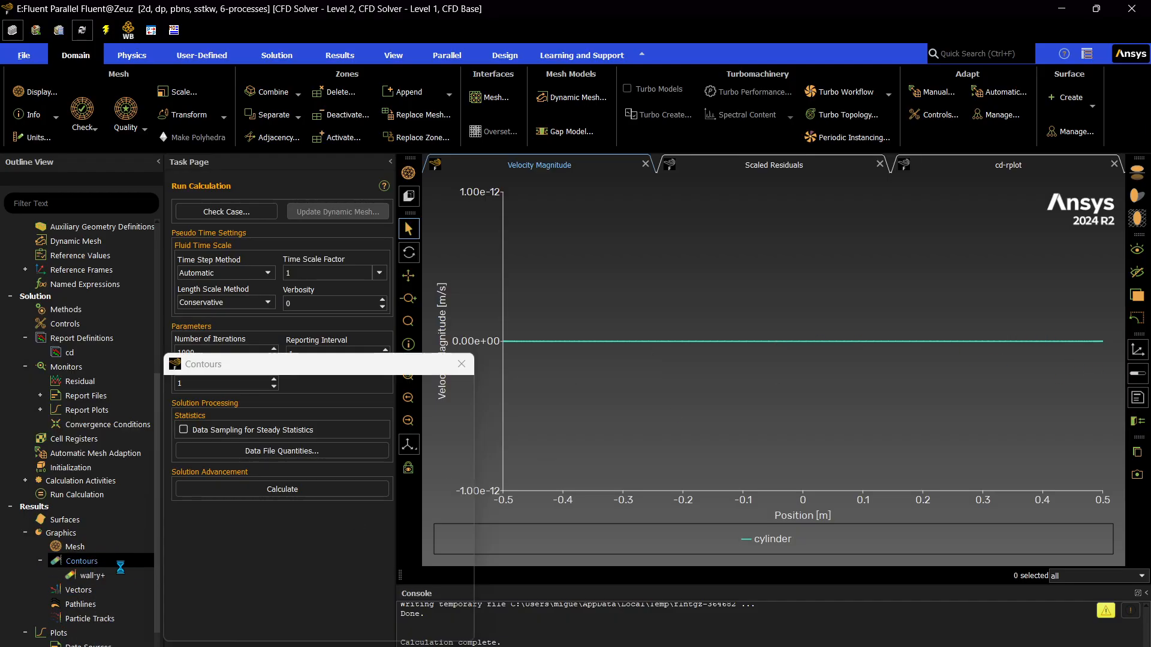
pyautogui.tripleClick(246, 397)
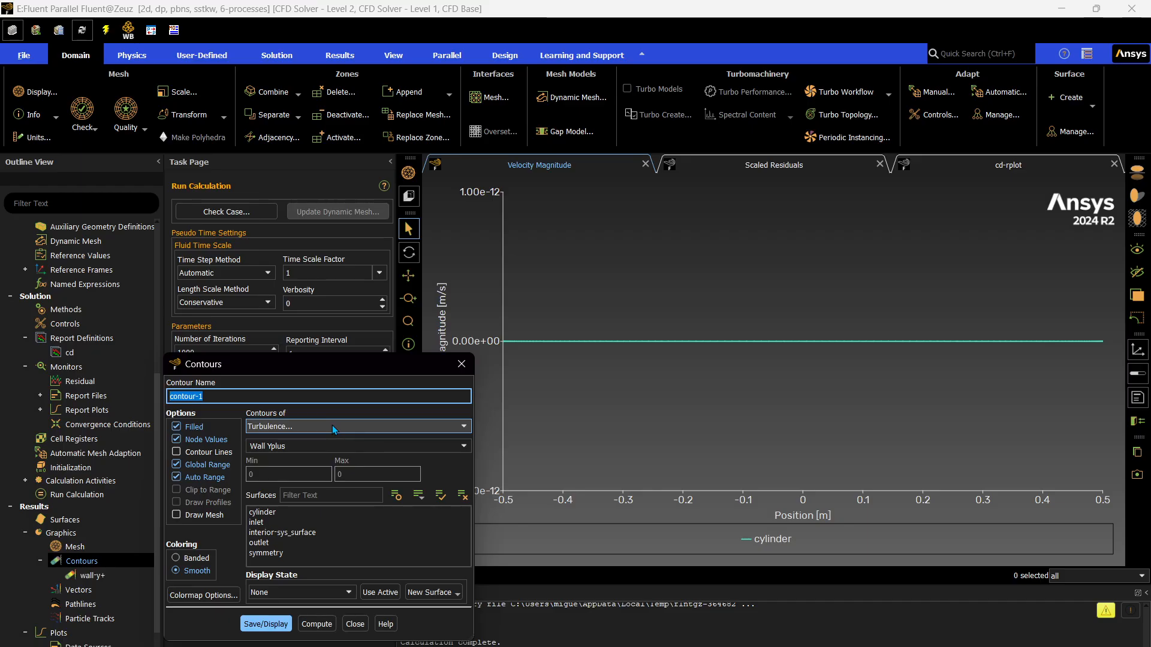
pyautogui.write('velocity-contour')
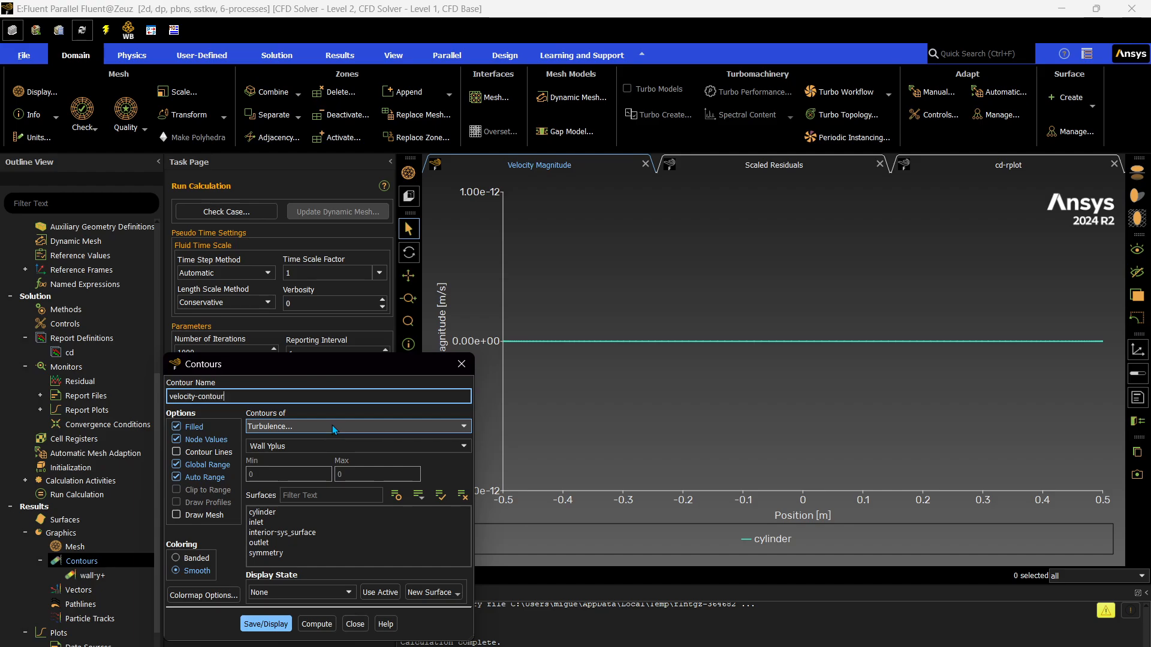
# Save and display the contour with Velocity Magnitude, inspect the flow around the cylinder and close the contour settings.
pyautogui.click(311, 427)
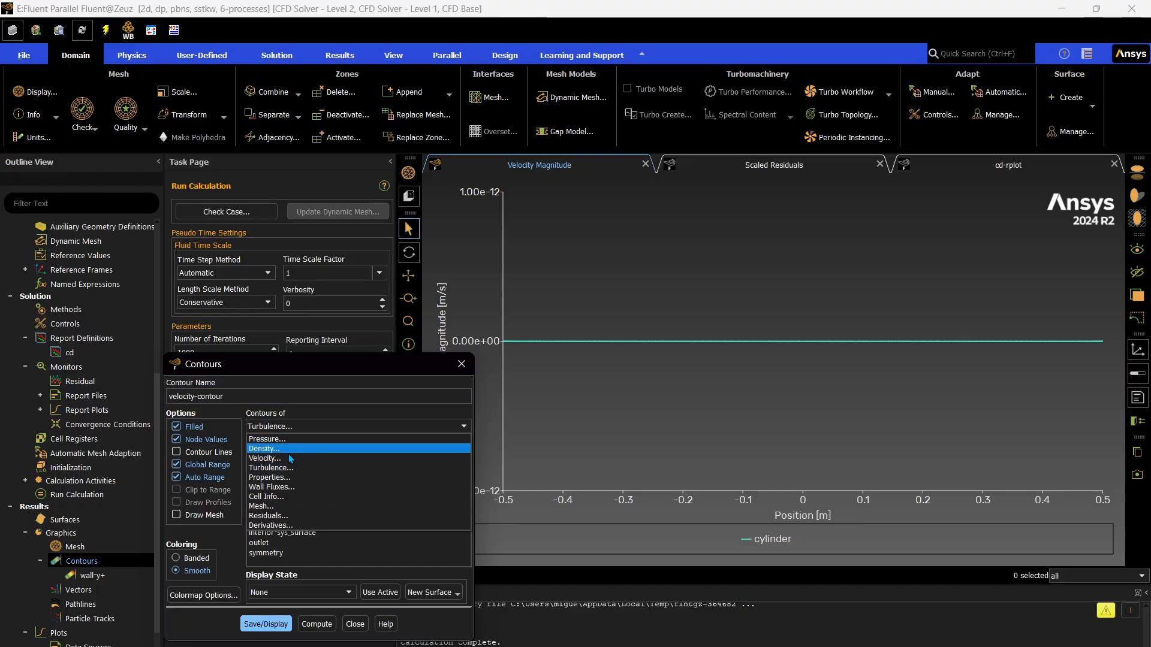
pyautogui.click(285, 462)
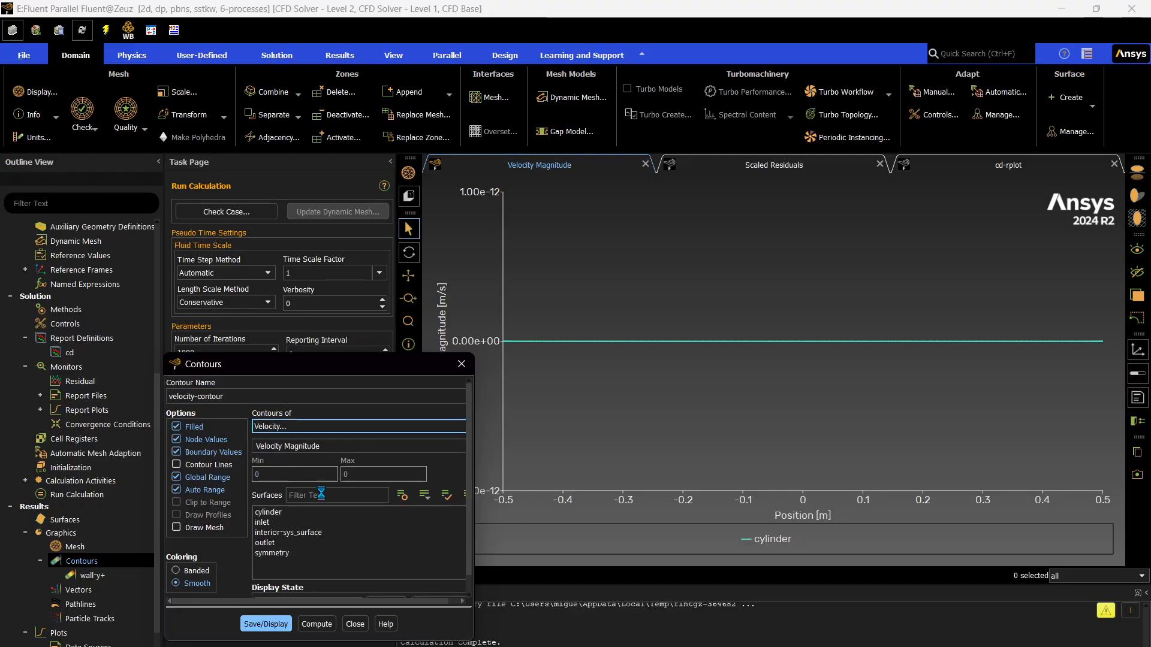
pyautogui.click(267, 636)
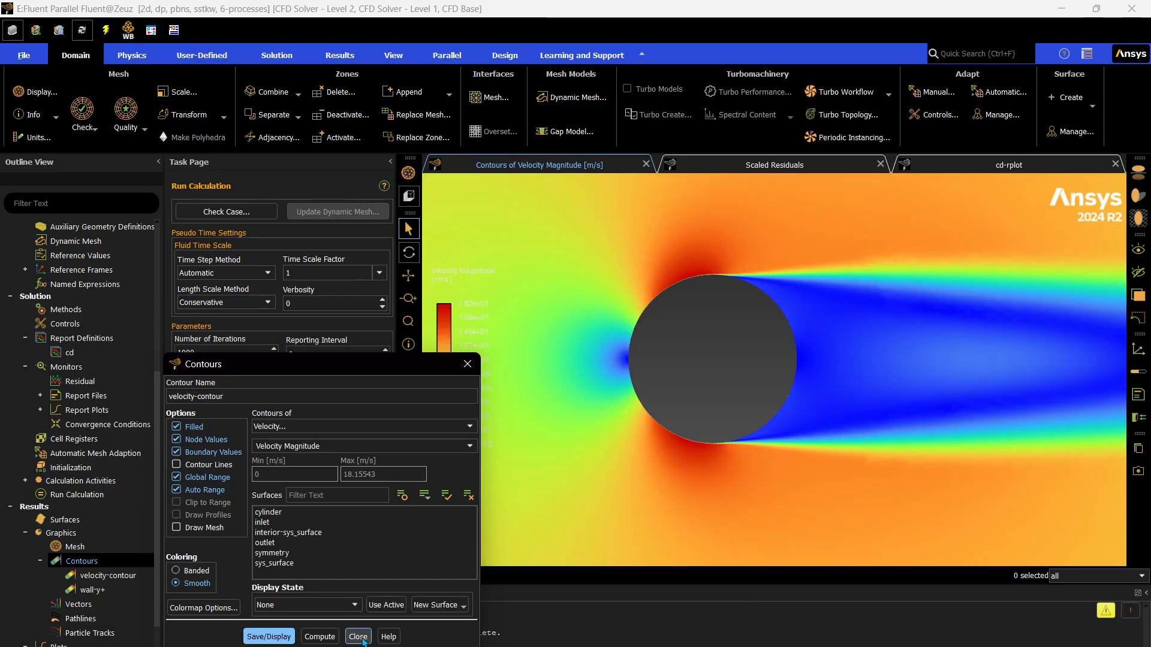
pyautogui.scroll(-5, 701, 324)
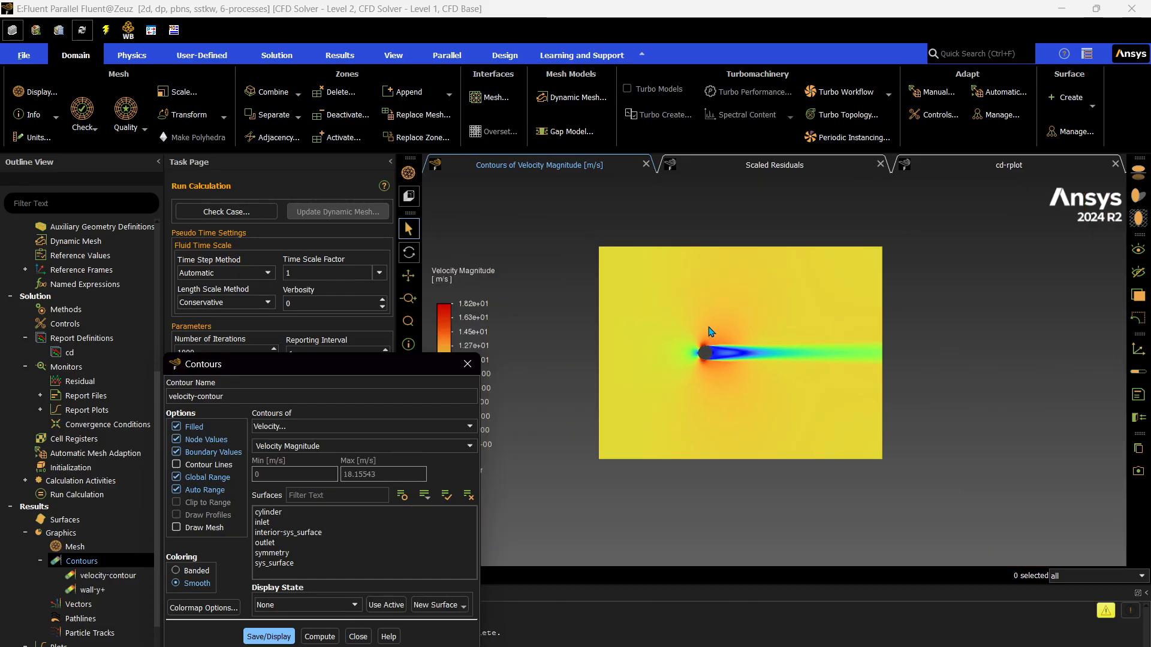
pyautogui.scroll(4, 721, 342)
pyautogui.scroll(-3, 749, 378)
pyautogui.scroll(3, 729, 369)
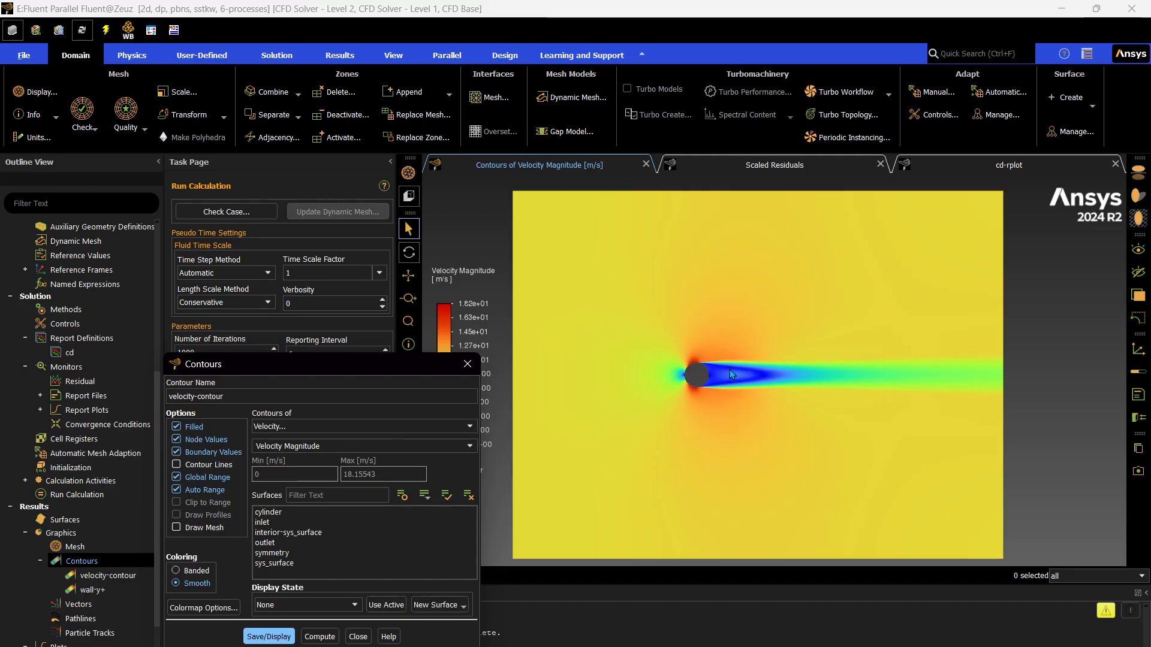
pyautogui.click(229, 394)
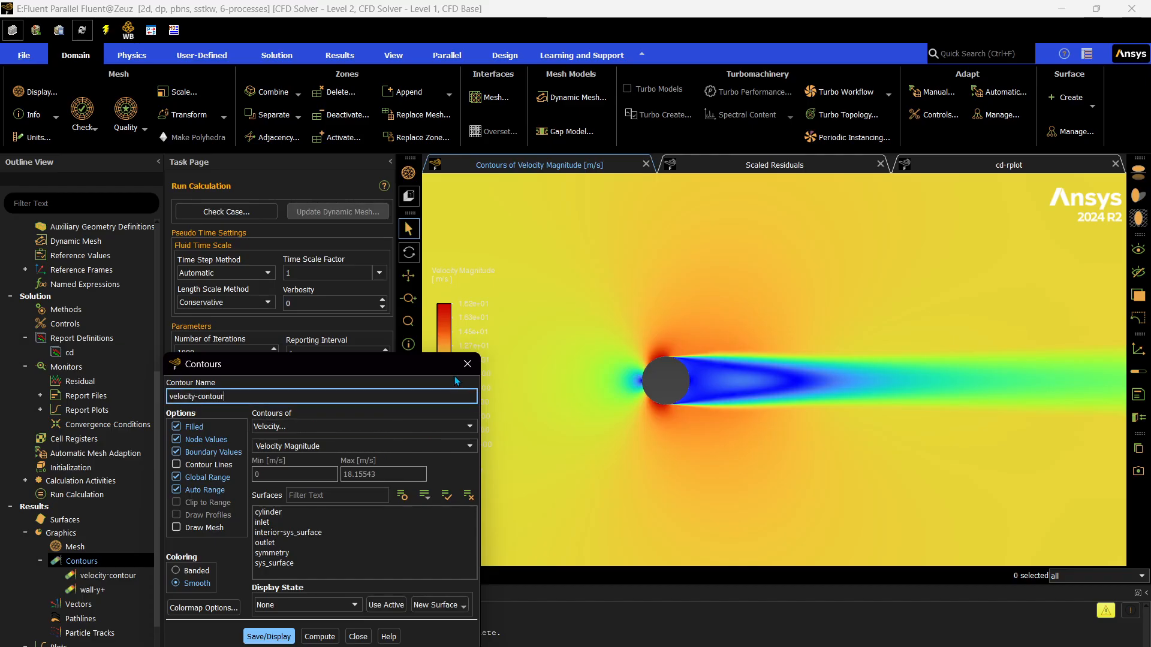
pyautogui.click(467, 364)
# Create another contour and name it velocity-stream-function.
pyautogui.rightClick(96, 562)
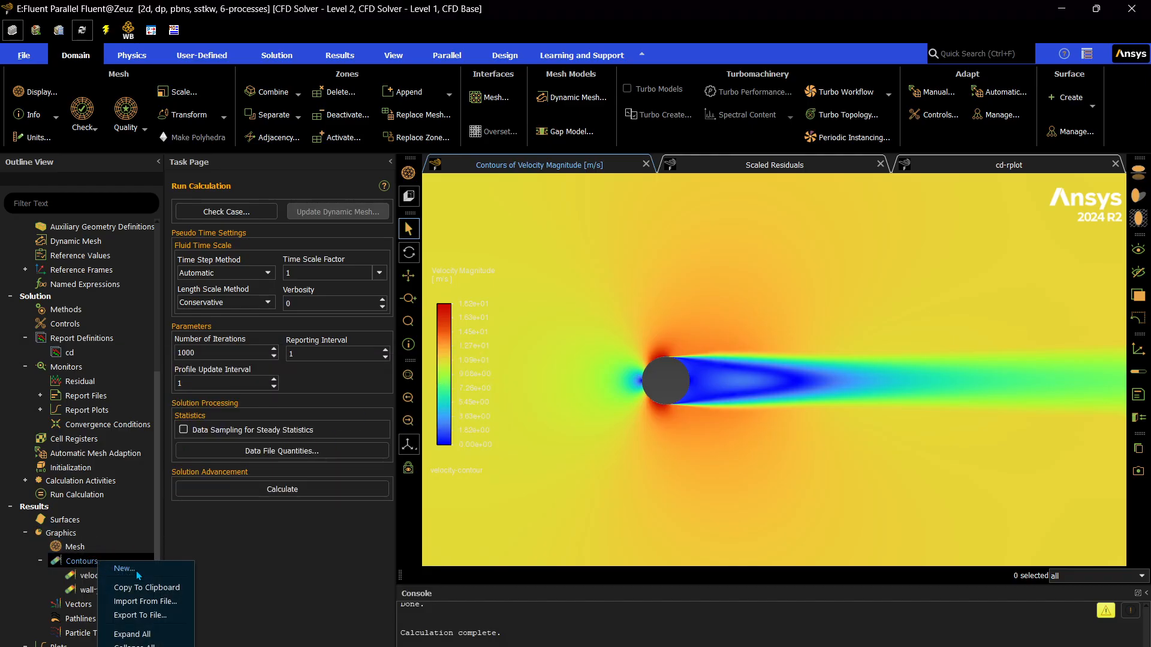
pyautogui.click(124, 568)
pyautogui.write('velocity-stream')
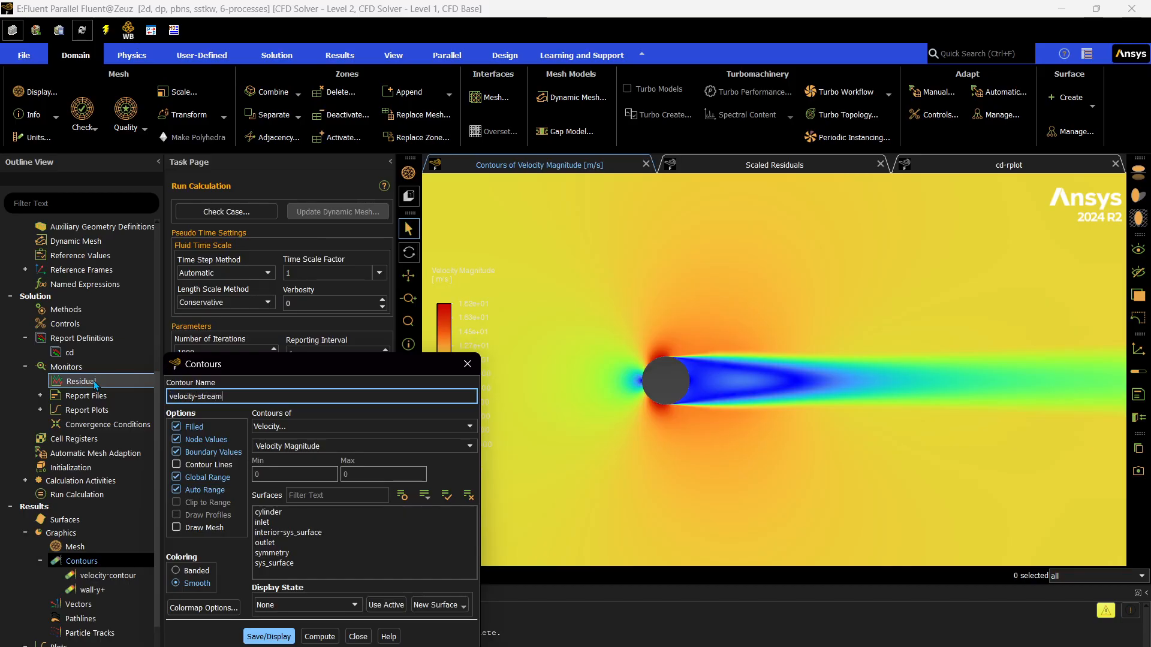
pyautogui.write('-function')
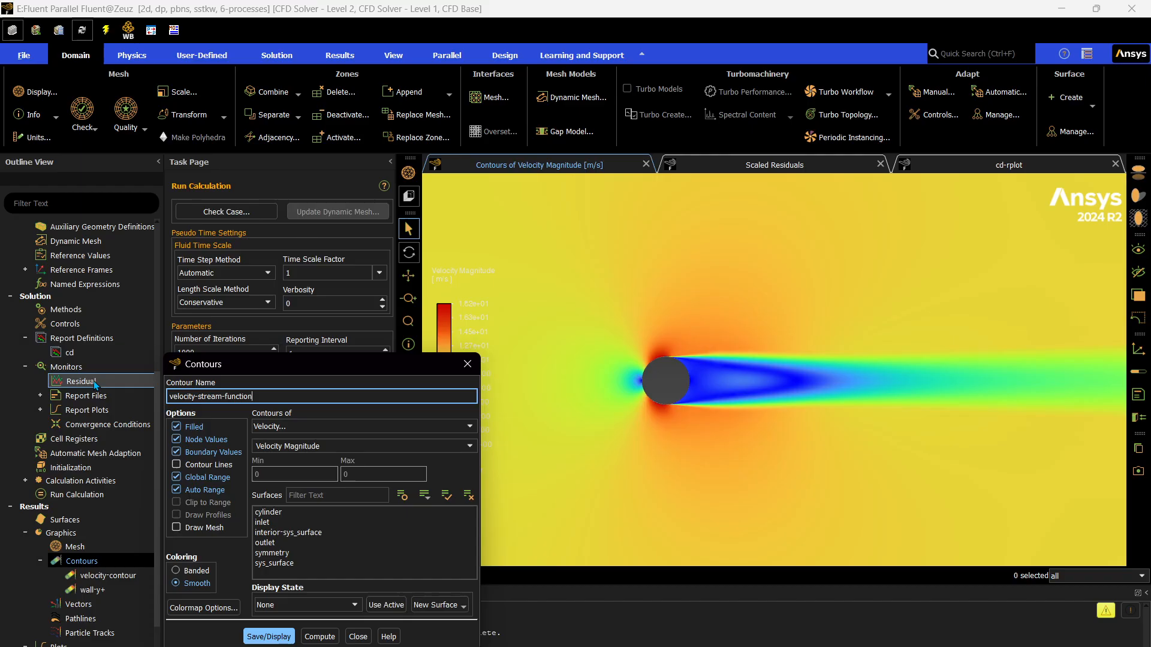
# Save and display unfilled Stream Function contours with only the cylinder drawn as mesh, and close the contour settings.
pyautogui.click(408, 446)
pyautogui.click(390, 488)
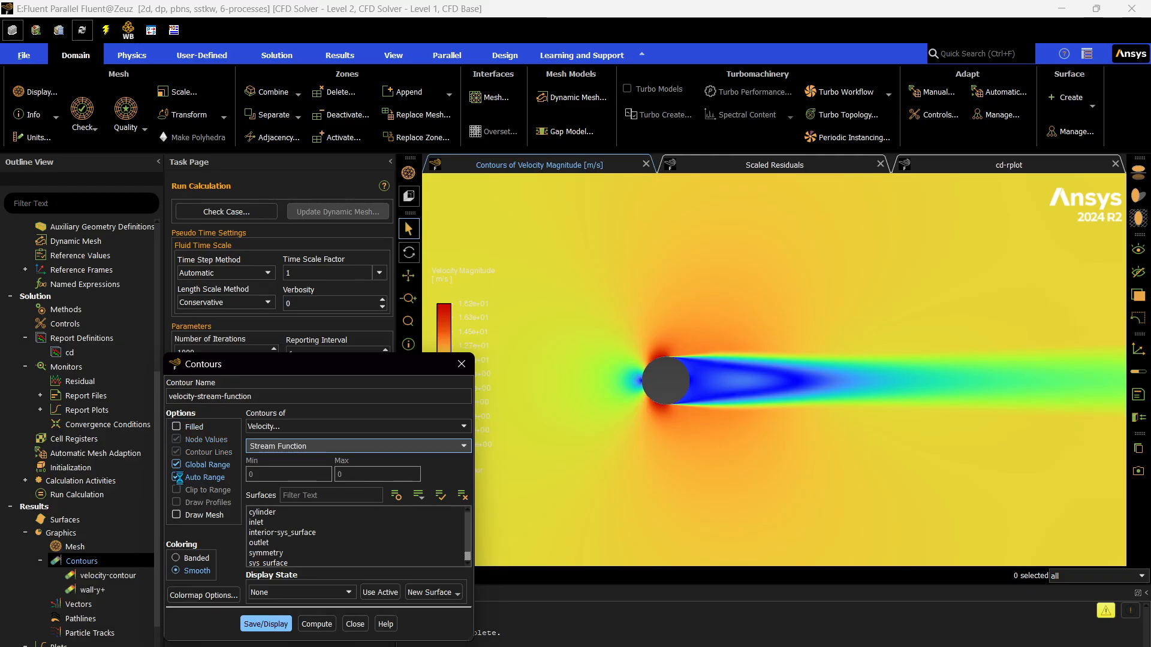
pyautogui.click(176, 515)
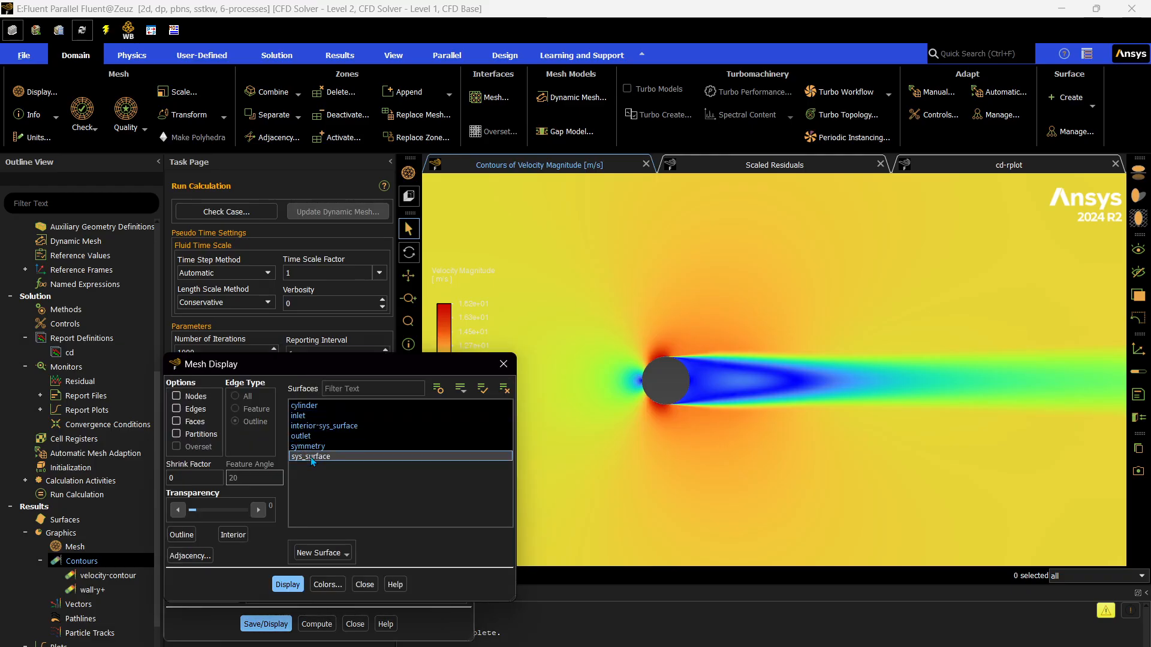
pyautogui.click(287, 584)
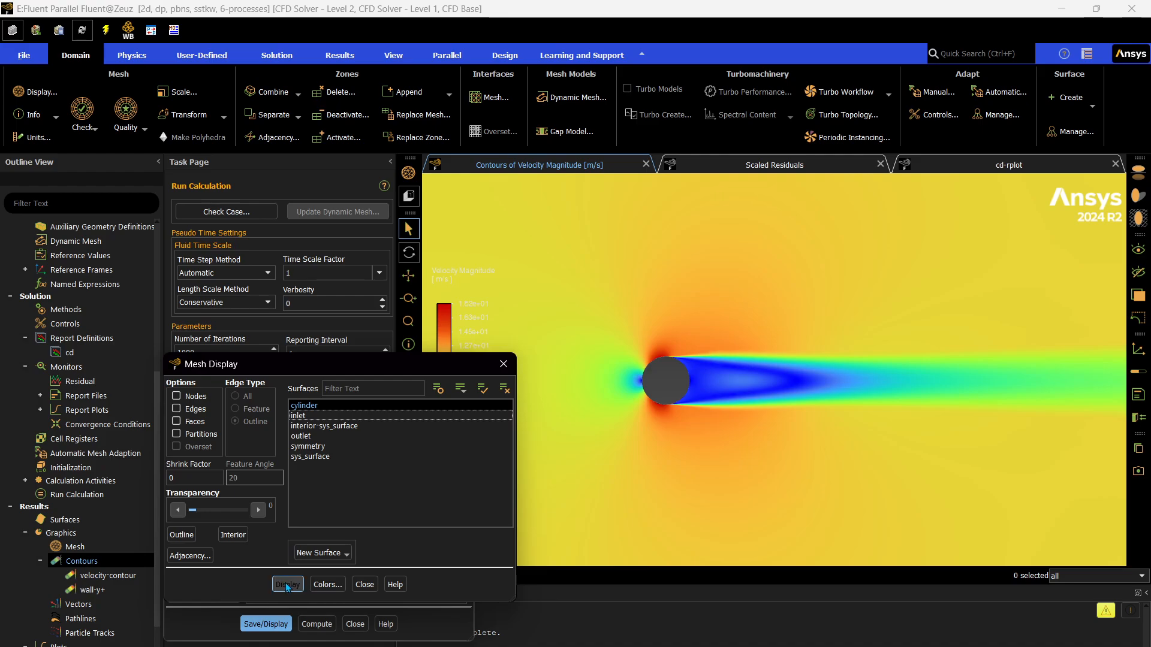
pyautogui.click(284, 625)
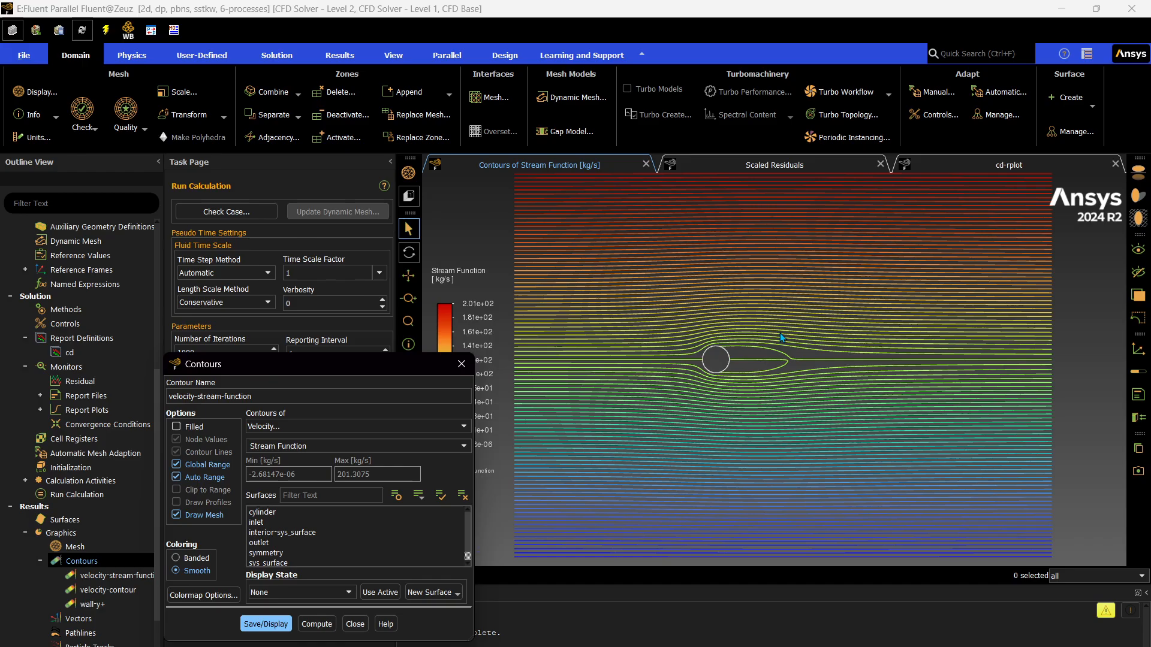
pyautogui.click(354, 624)
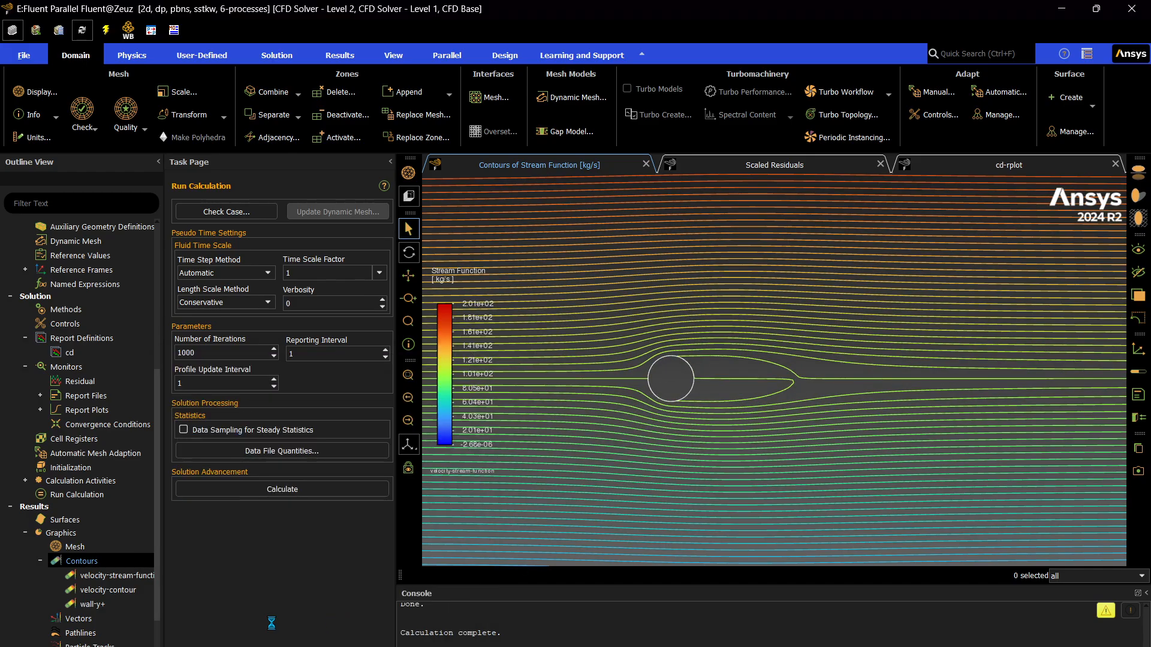
# Create a contour named pressure-contour showing Static Pressure, save and display it, and close its settings.
pyautogui.rightClick(87, 559)
pyautogui.click(105, 563)
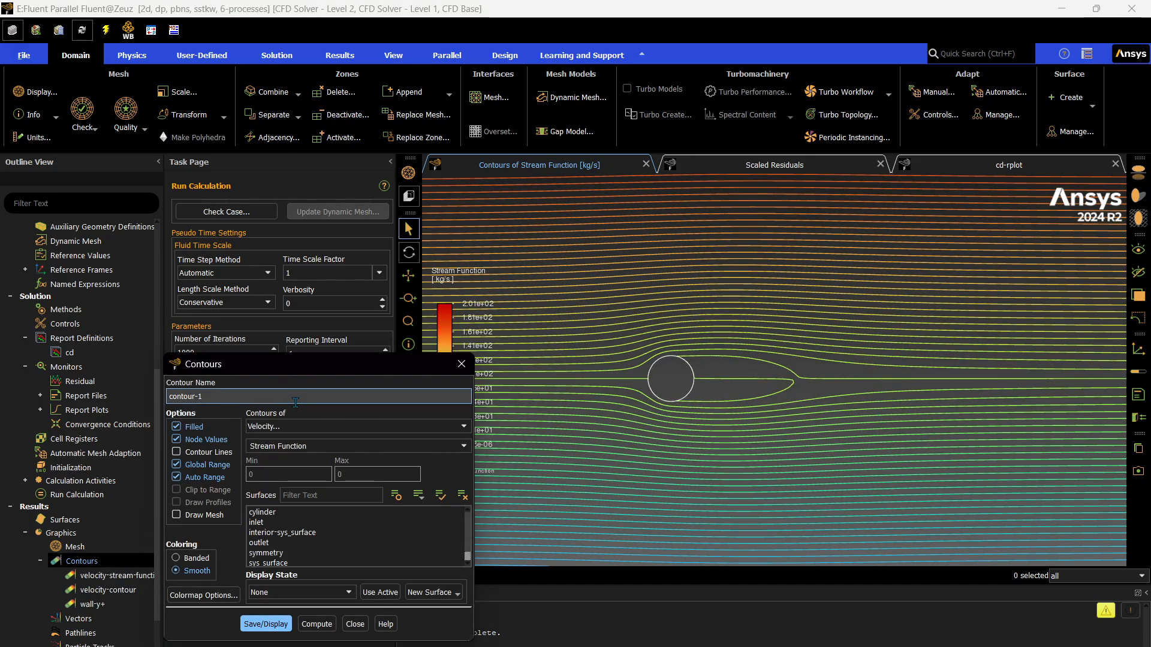
pyautogui.write('pressure-')
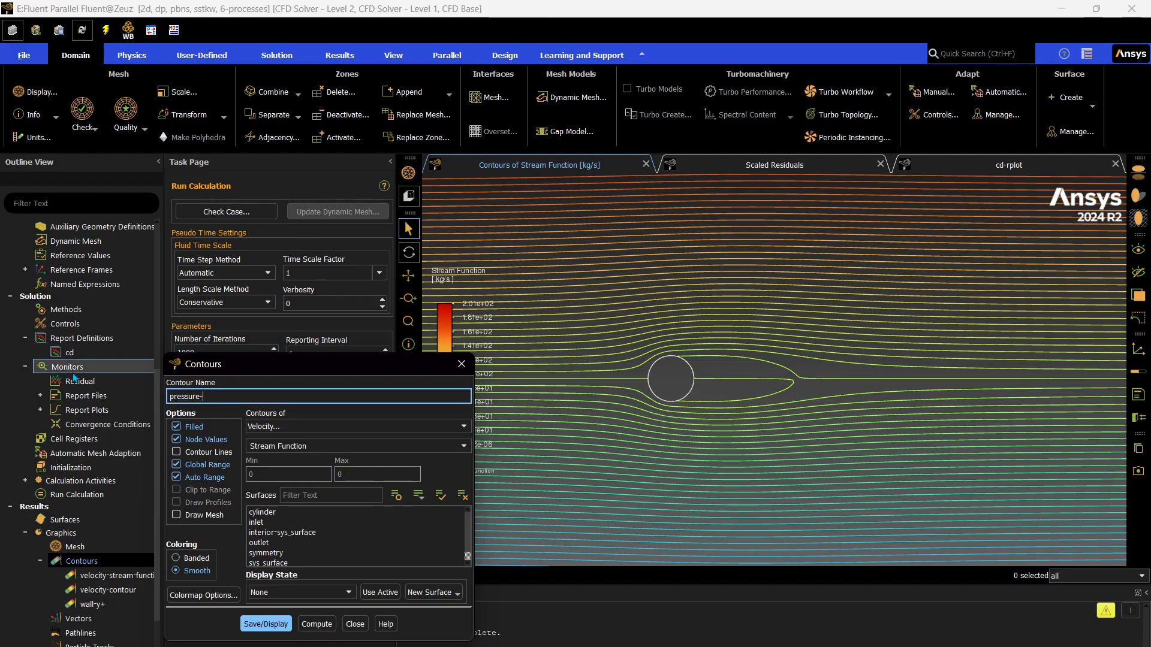
pyautogui.click(292, 426)
pyautogui.click(292, 439)
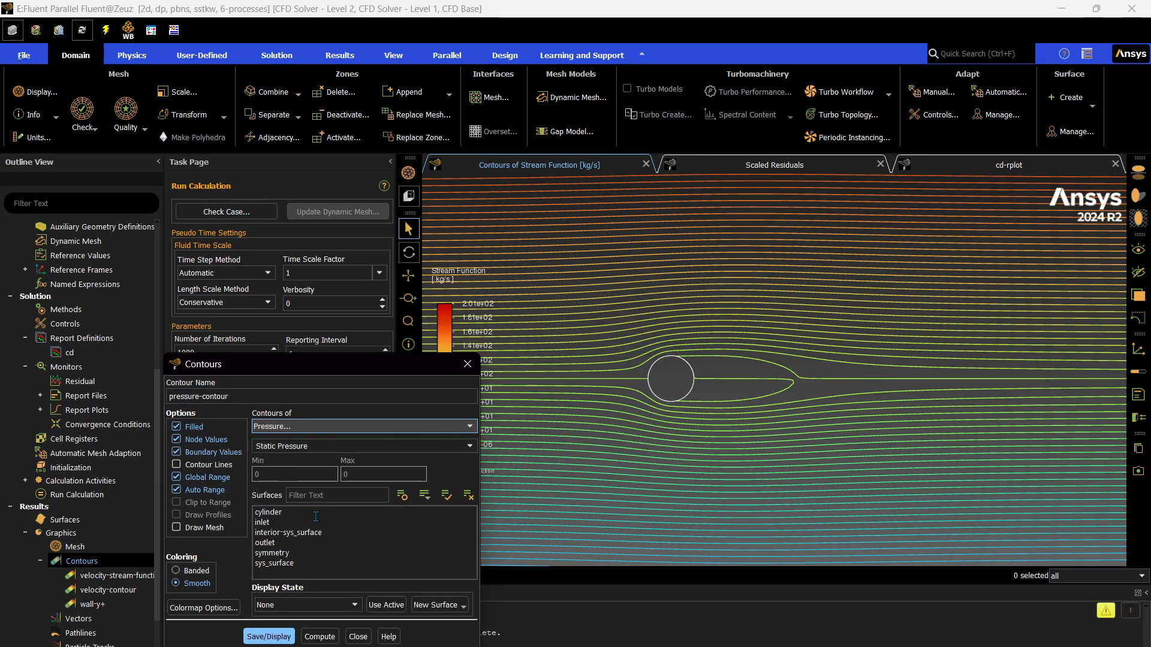
pyautogui.click(269, 637)
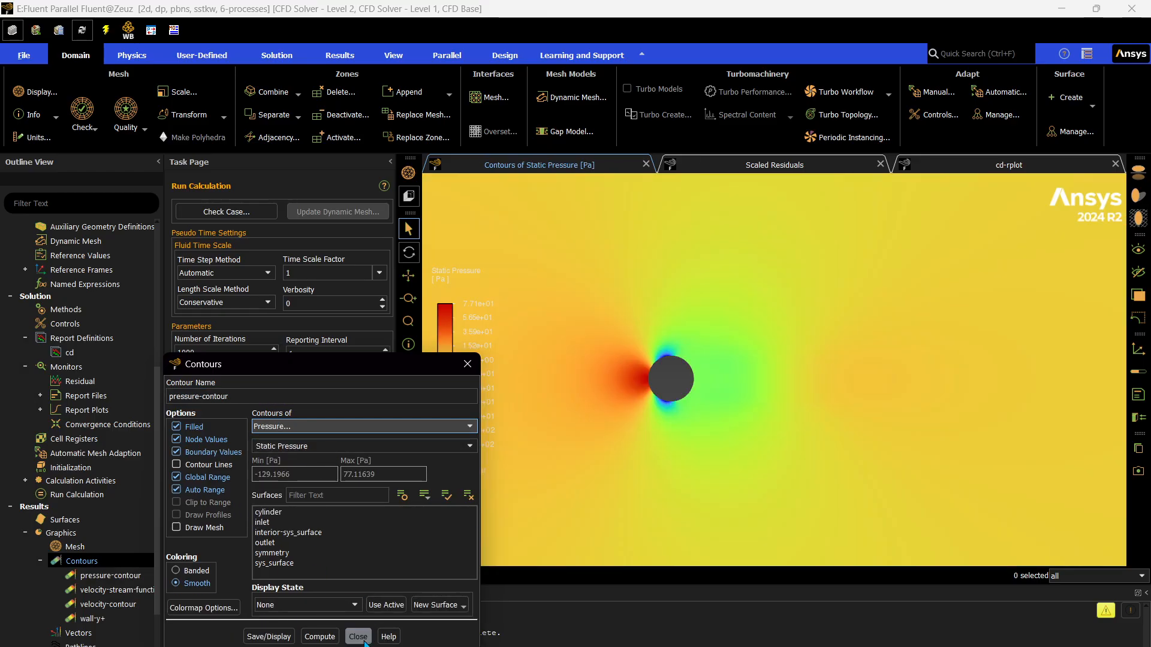
pyautogui.click(359, 637)
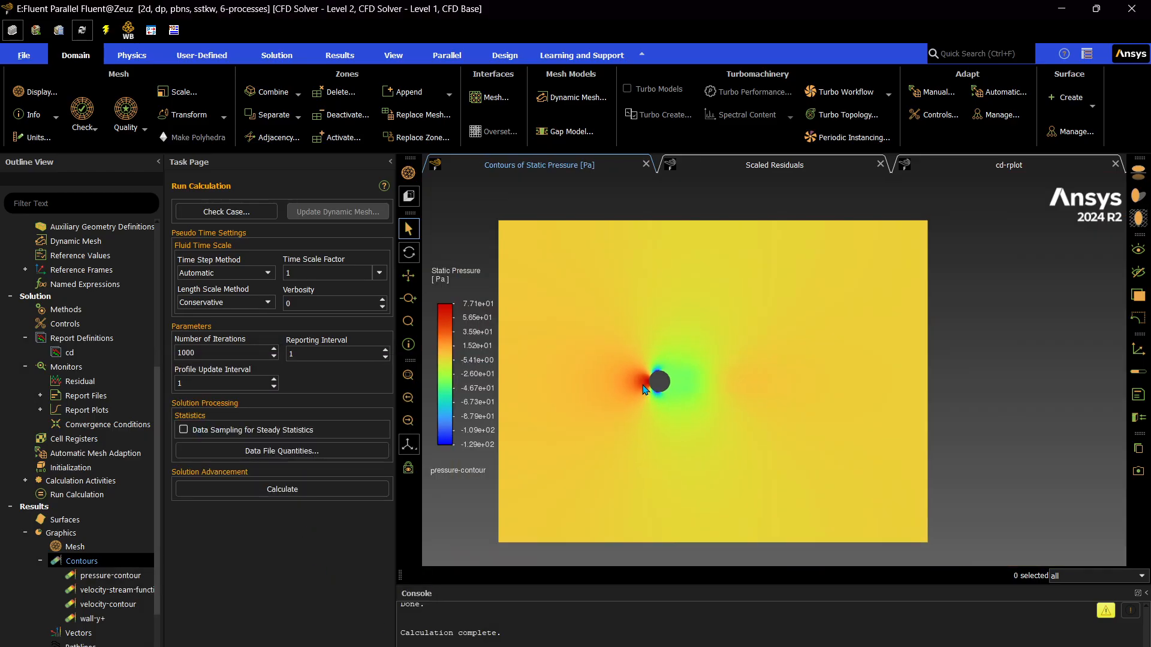
pyautogui.scroll(-5, 125, 549)
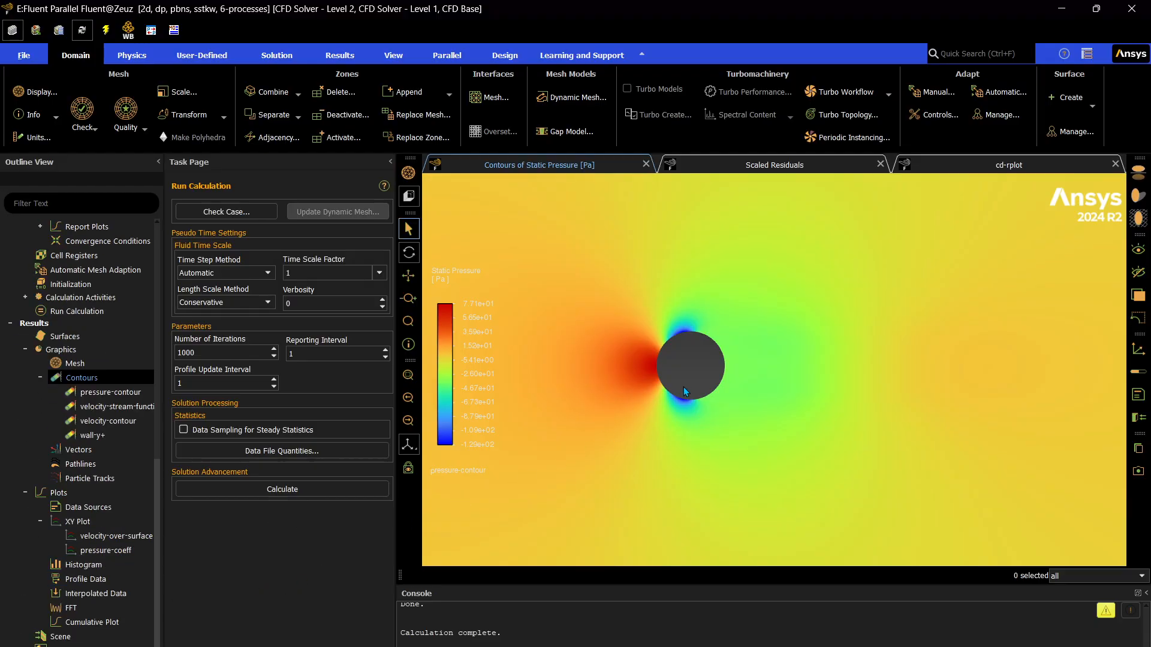
pyautogui.scroll(-5, 683, 387)
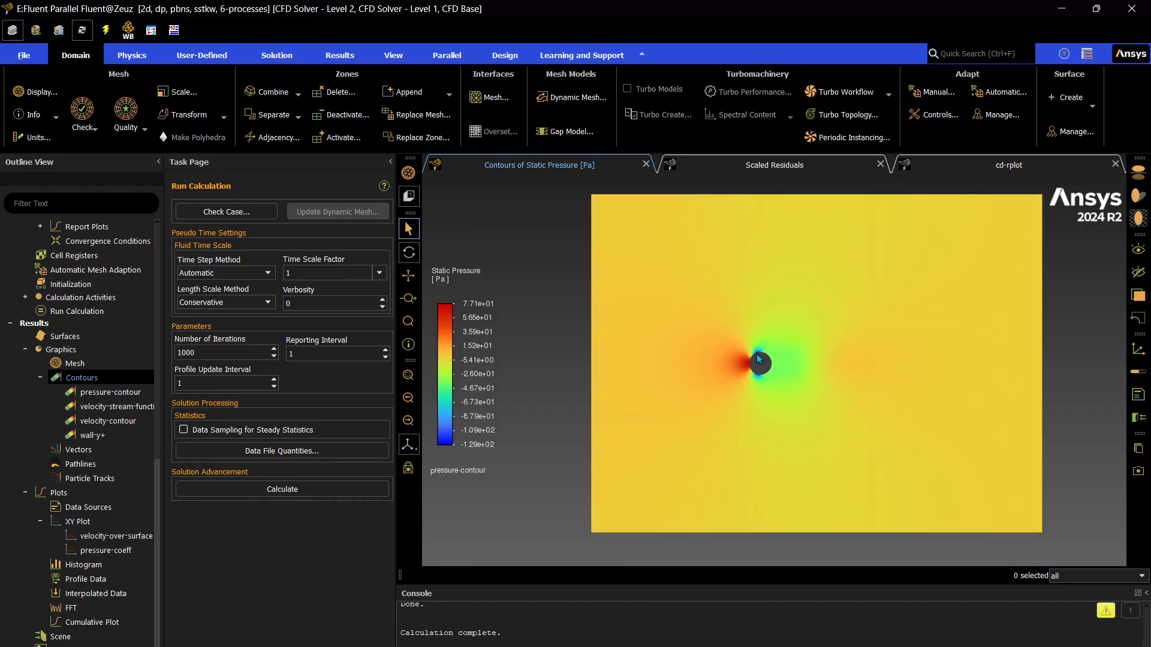
pyautogui.scroll(1, 806, 365)
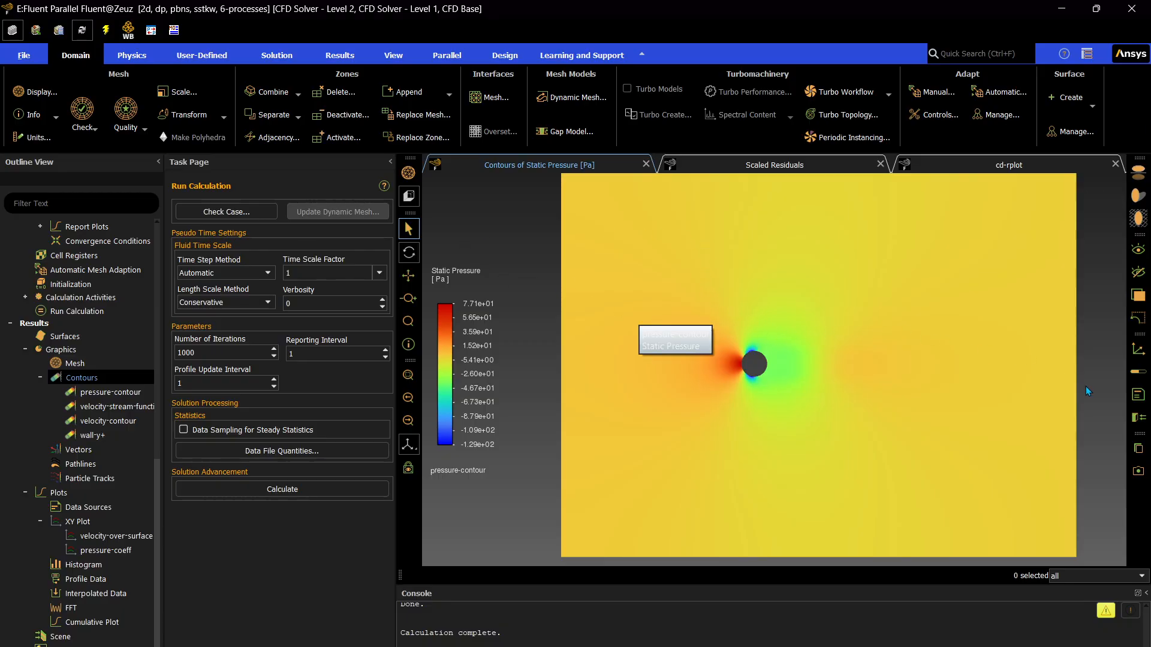
pyautogui.hotkey('alt', 'Tab')
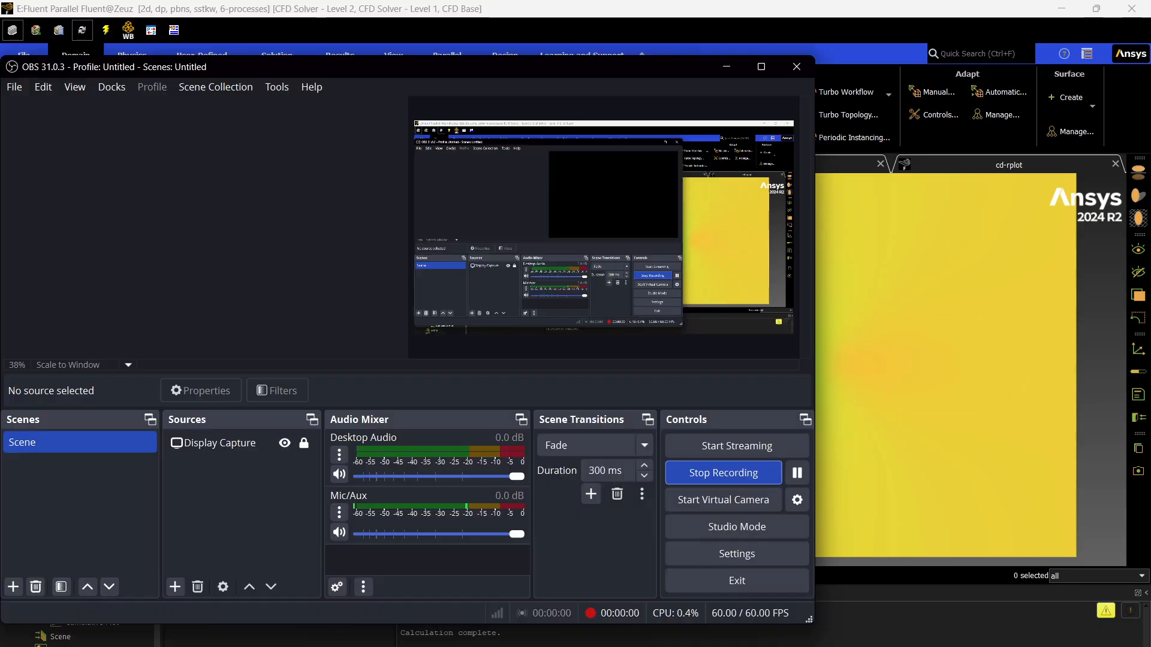